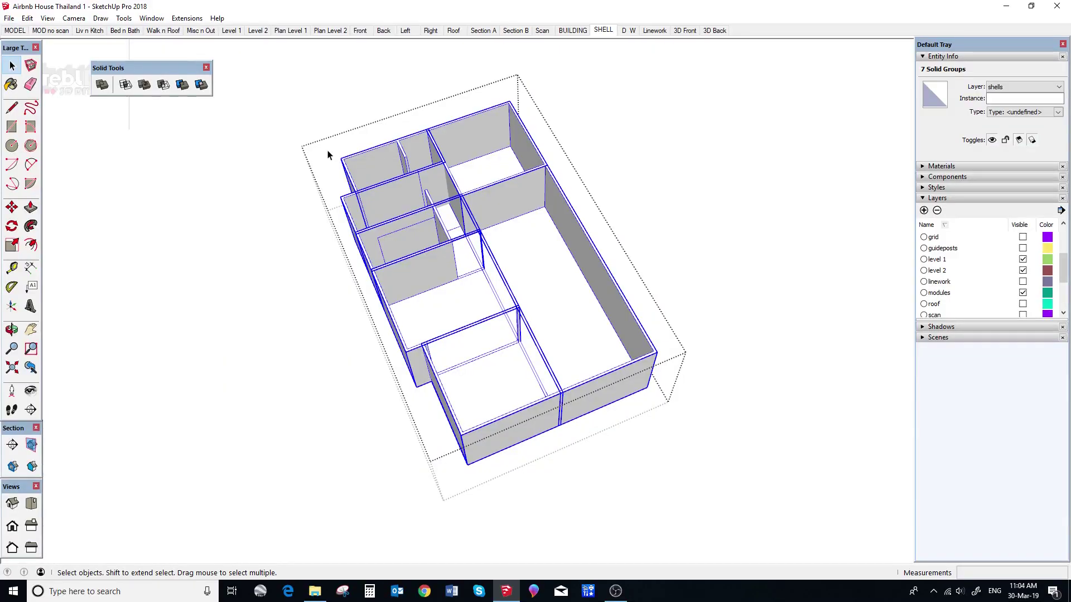
Union the upper, lower, middle and inner wall solids into one house shell with Solid Tools > Union
left_click(144, 84)
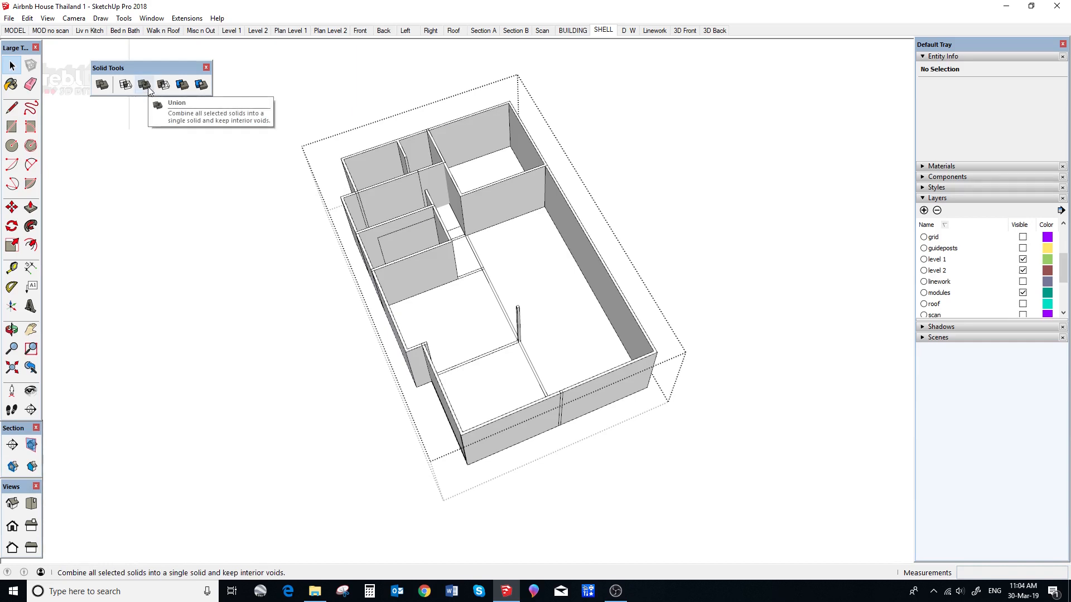
left_click(163, 83)
left_click(469, 126)
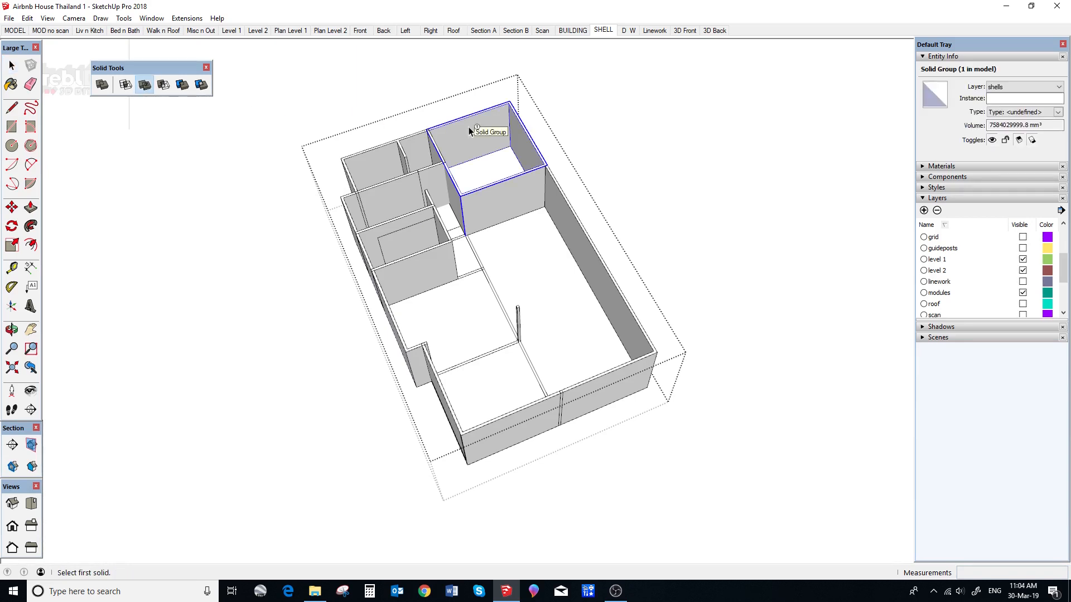
left_click(535, 243)
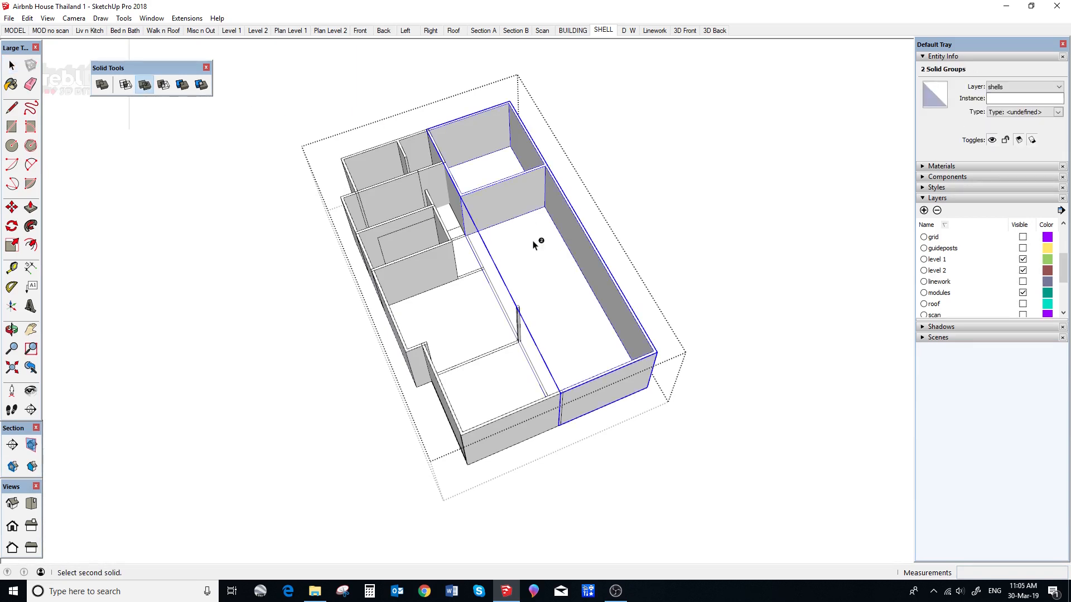
left_click(524, 382)
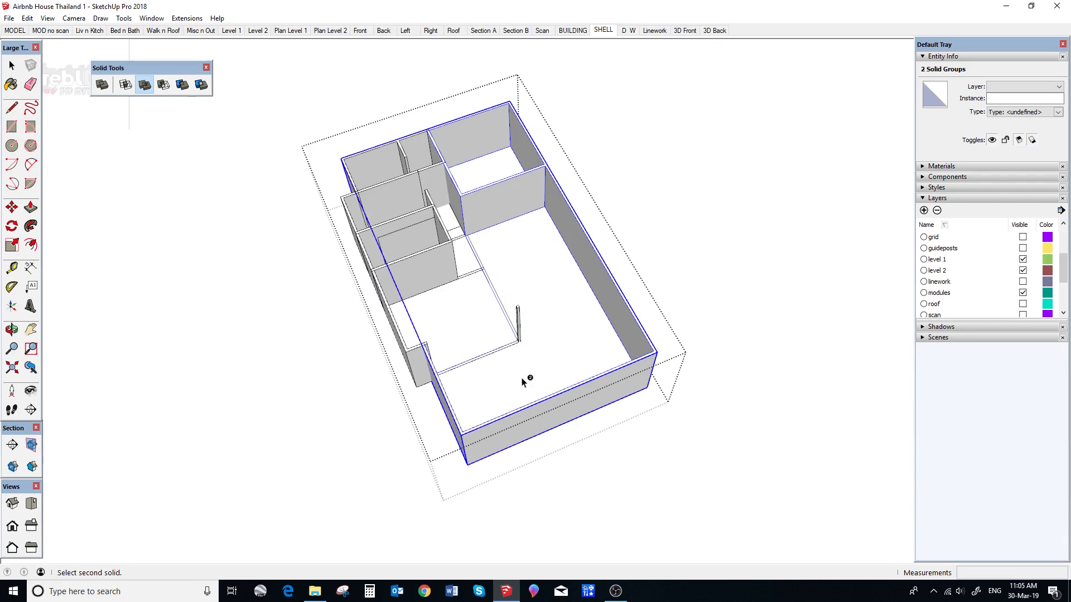
left_click(477, 322)
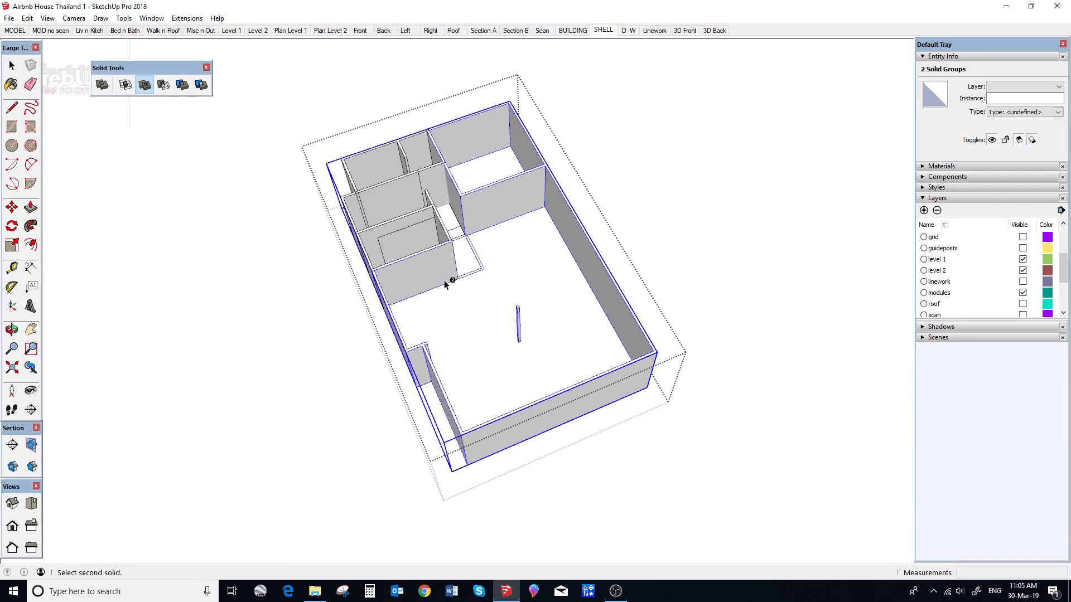
left_click(408, 215)
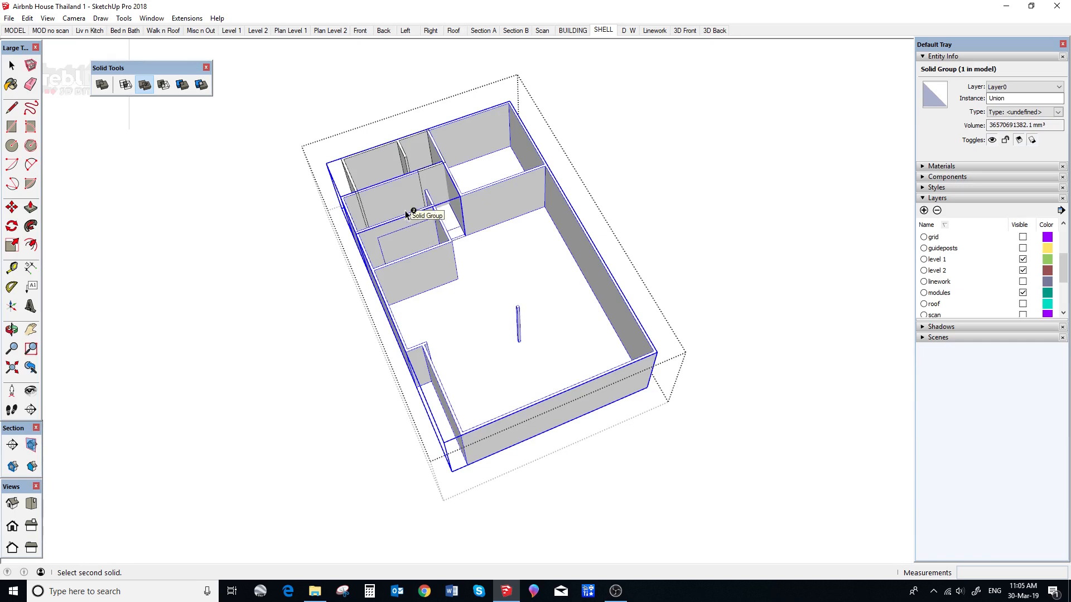
left_click(373, 183)
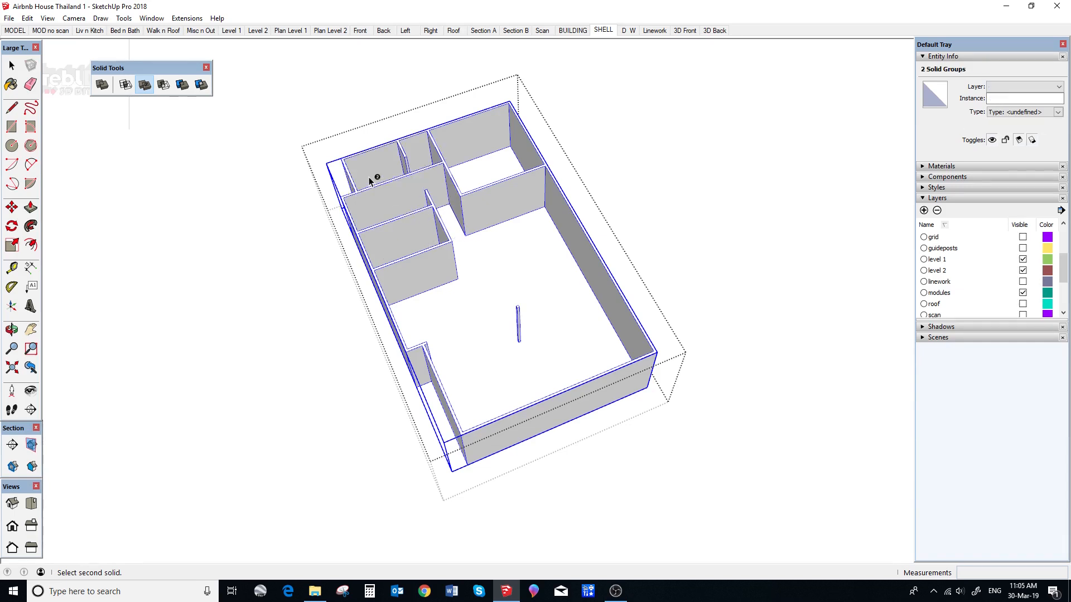
left_click(371, 226)
middle_click_drag(518, 192, 536, 177)
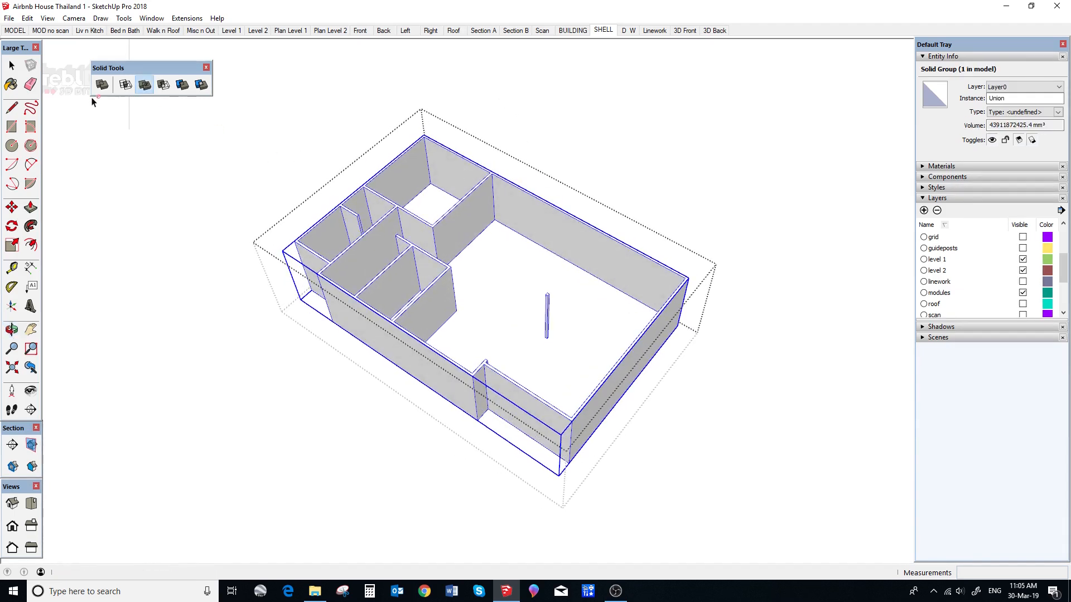
Assign the merged shell solid to the shells layer in Entity Info
left_click(13, 66)
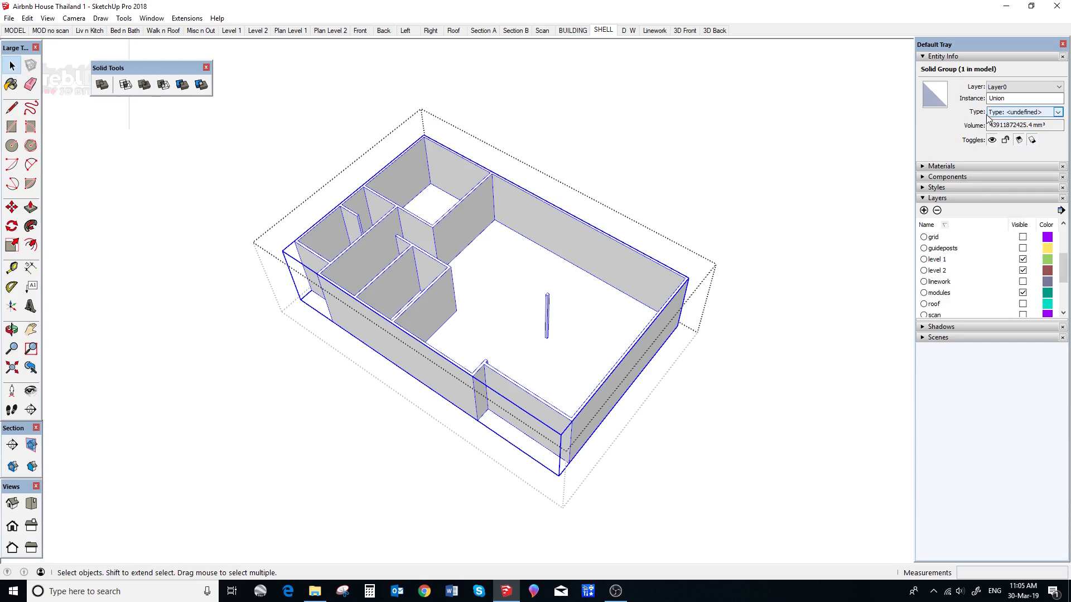
left_click(1000, 88)
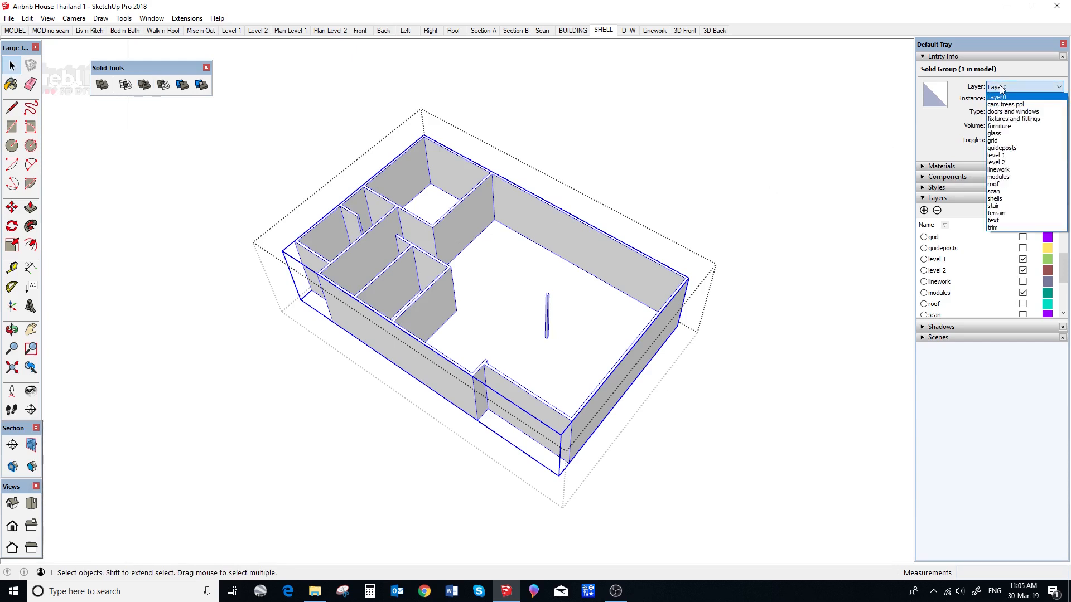
left_click(1003, 199)
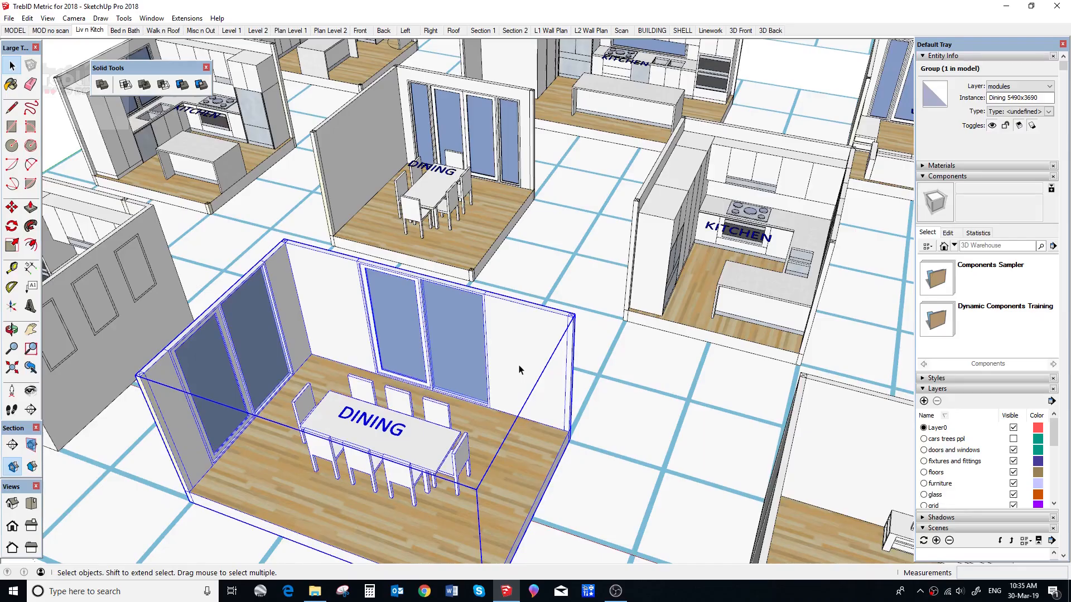
Inside the dining room's wall shell, select the sliding door and explode it into loose geometry
double_click(518, 369)
left_click(519, 369)
double_click(519, 369)
left_click(500, 369)
triple_click(500, 368)
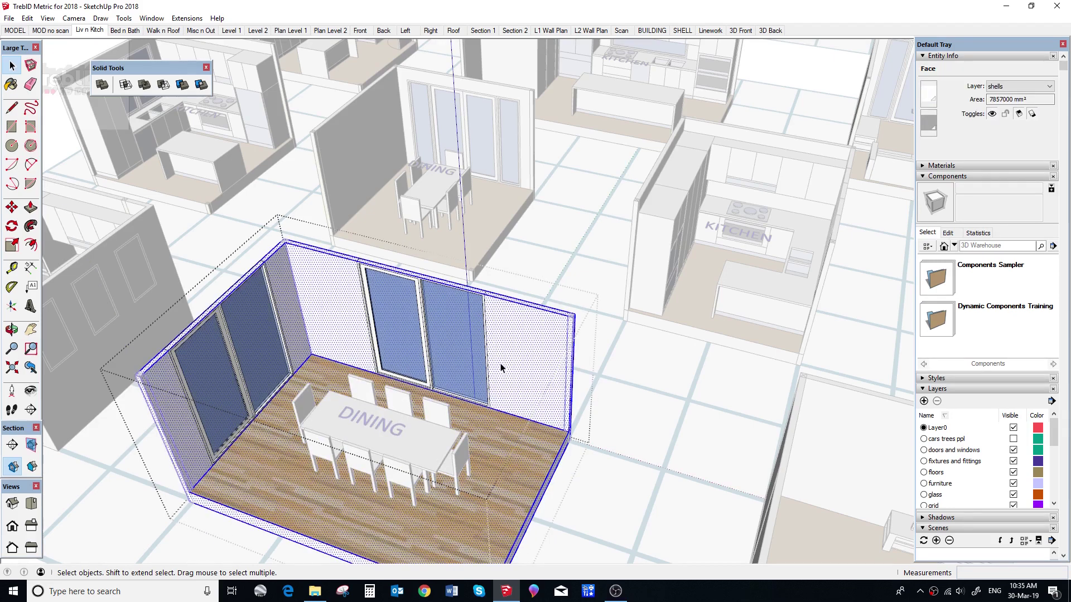
left_click(464, 350)
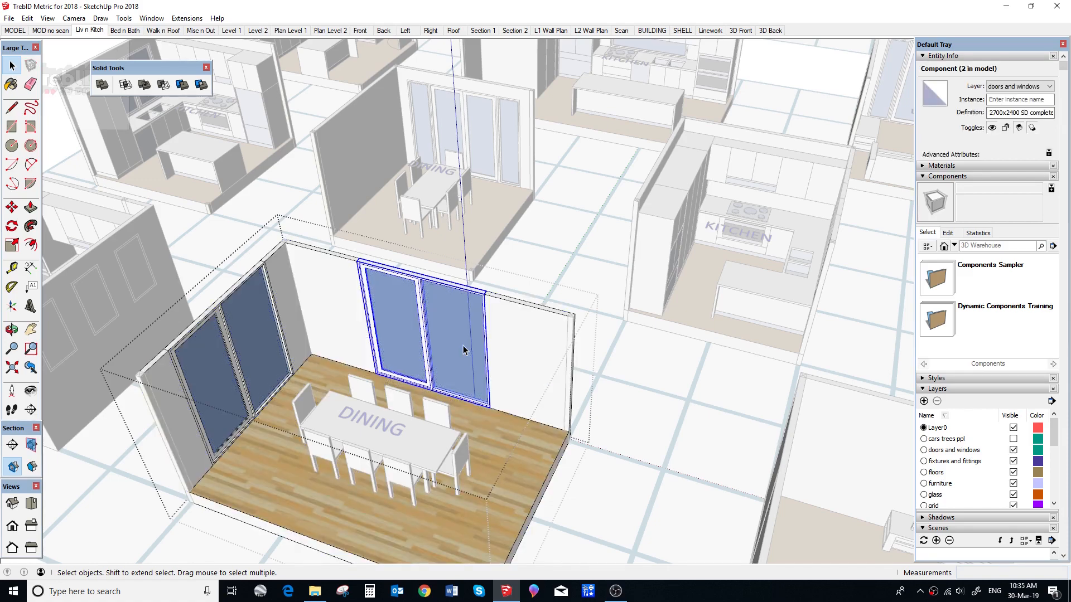
middle_click_drag(529, 360, 316, 223)
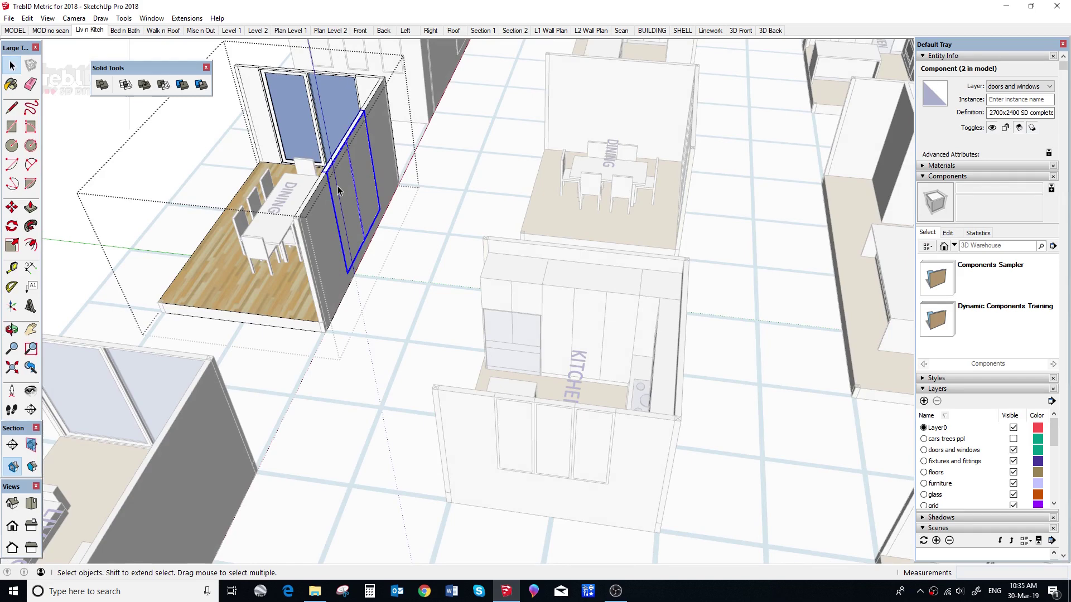
right_click(340, 188)
left_click(368, 272)
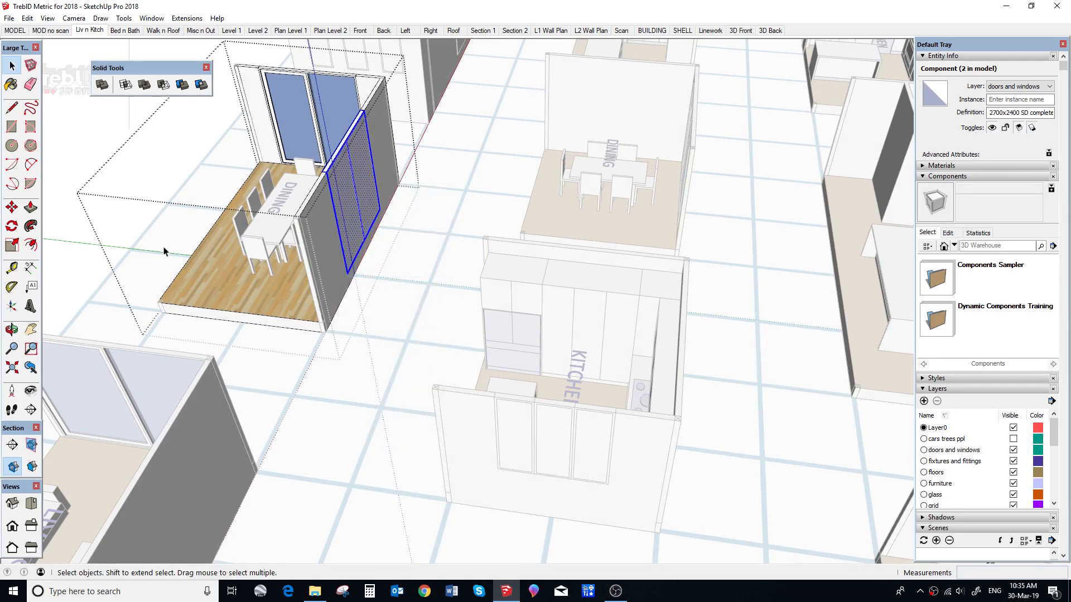
Push the door face 90 mm through the wall and remove the leftover face to open the doorway
left_click(30, 208)
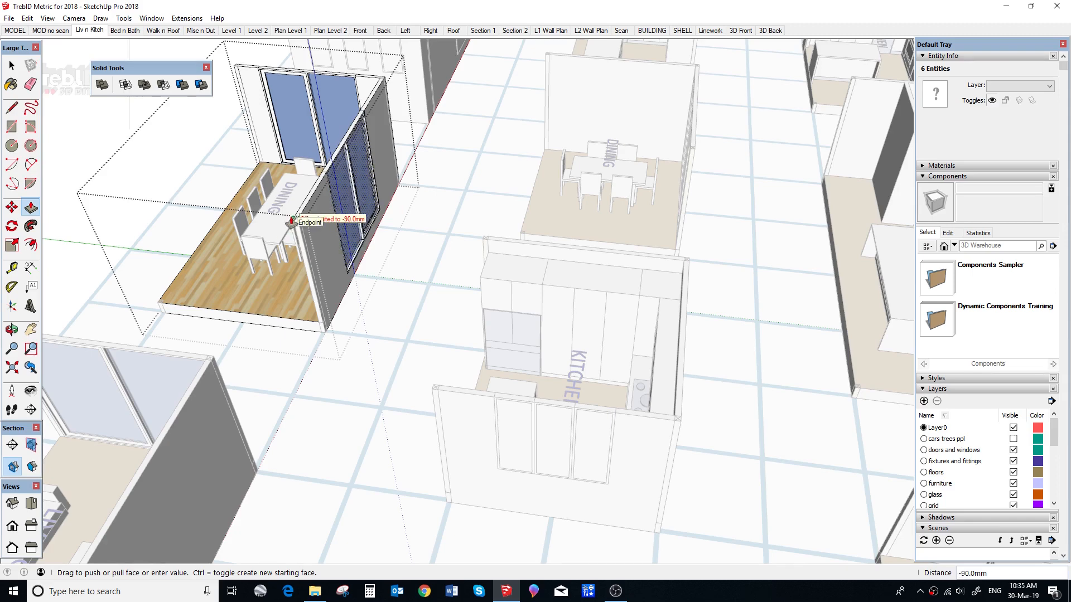
middle_click_drag(305, 213, 502, 279)
scroll(503, 279, "up", 3)
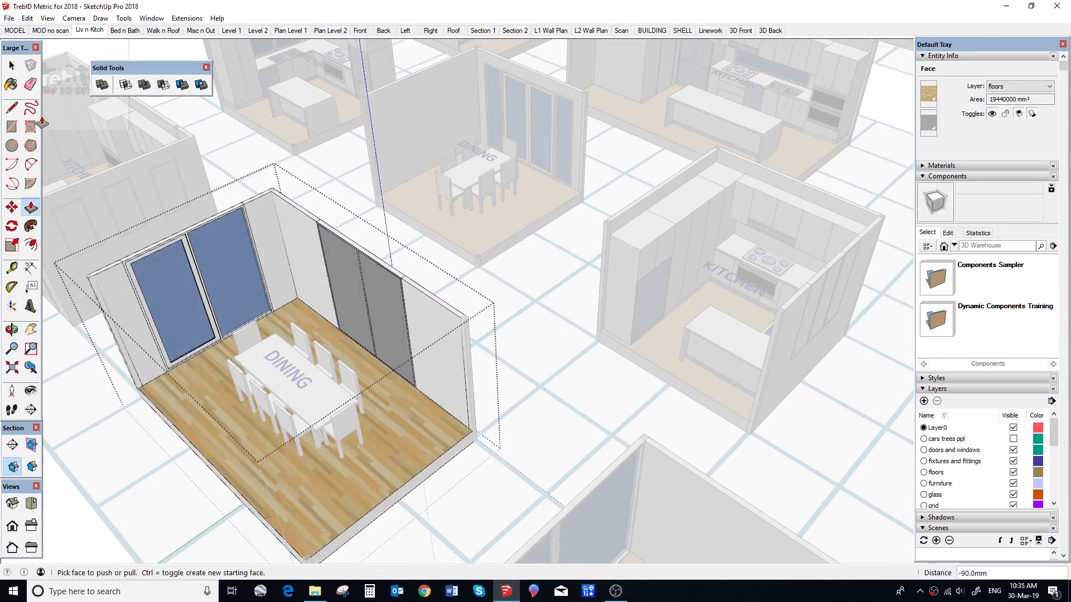
key("space")
left_click(381, 318)
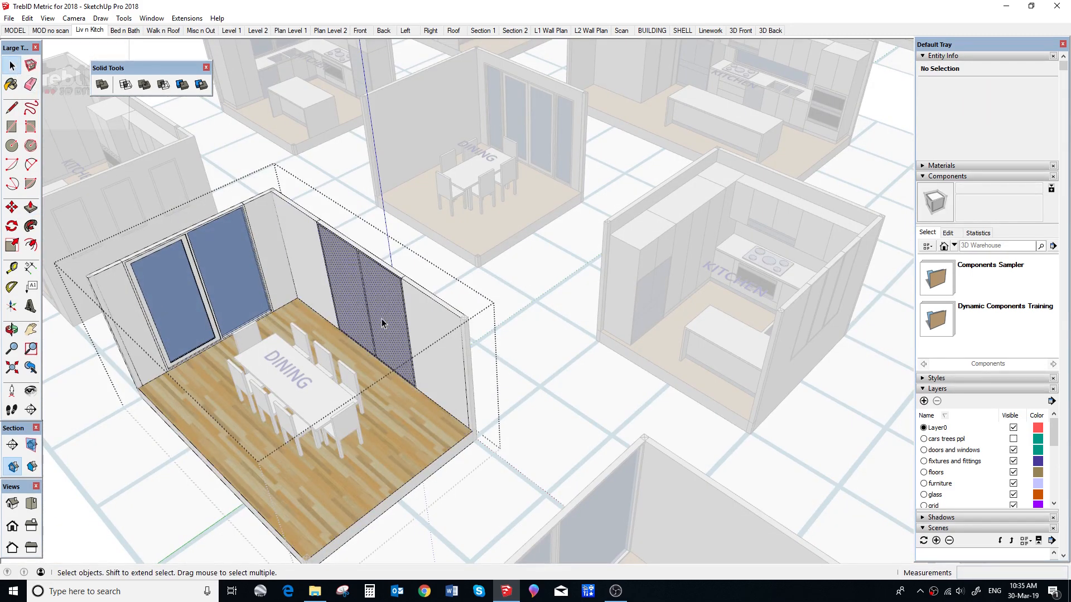
key("Escape")
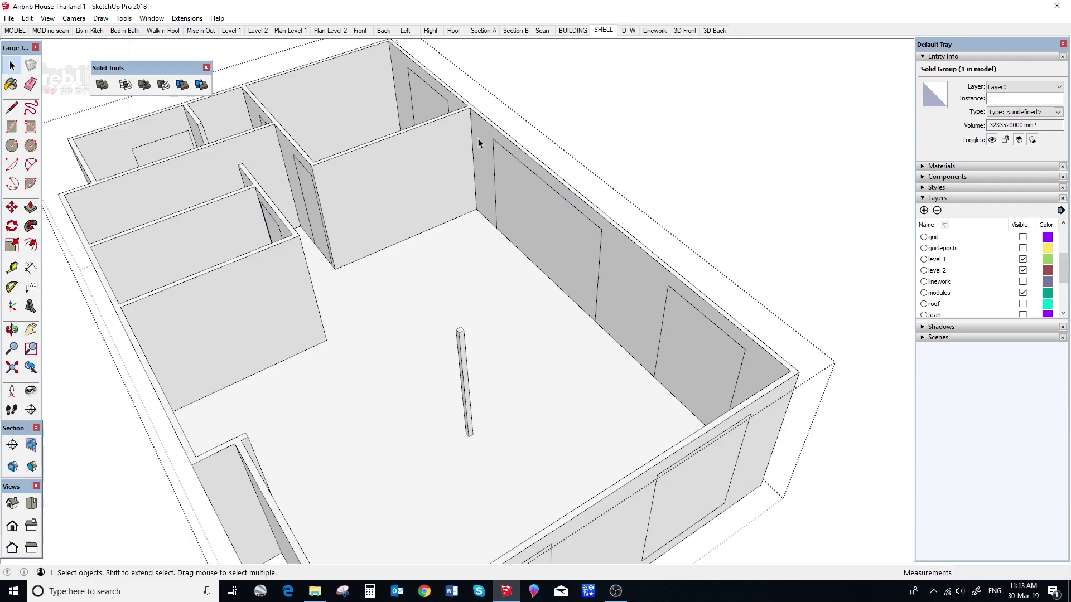
key("Escape")
Subtract the door and window opening blocks from the outer wall shell with Solid Tools > Subtract
left_click(163, 80)
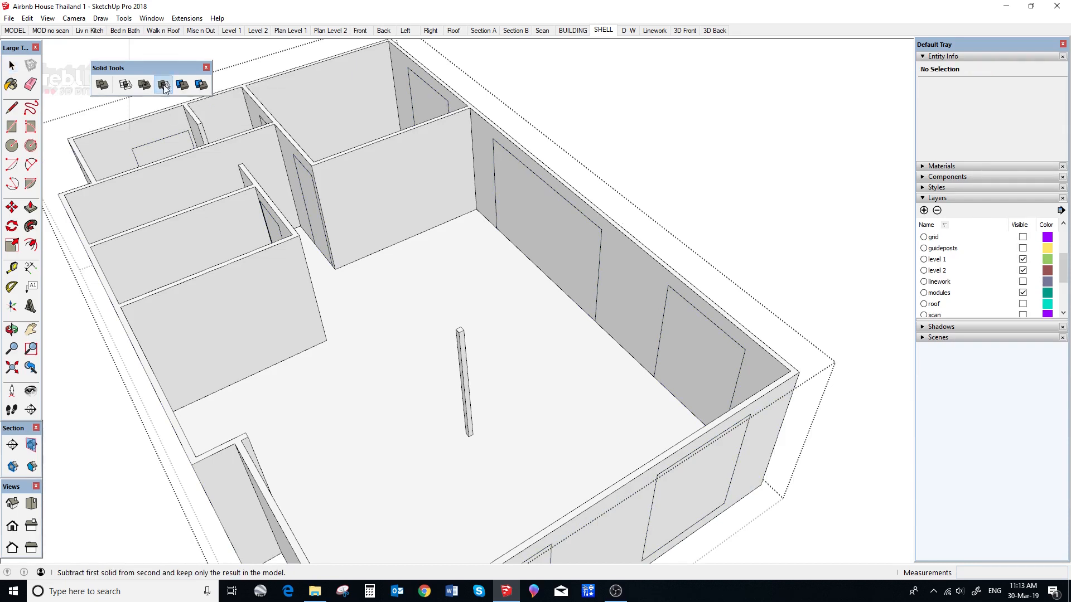
left_click(604, 237)
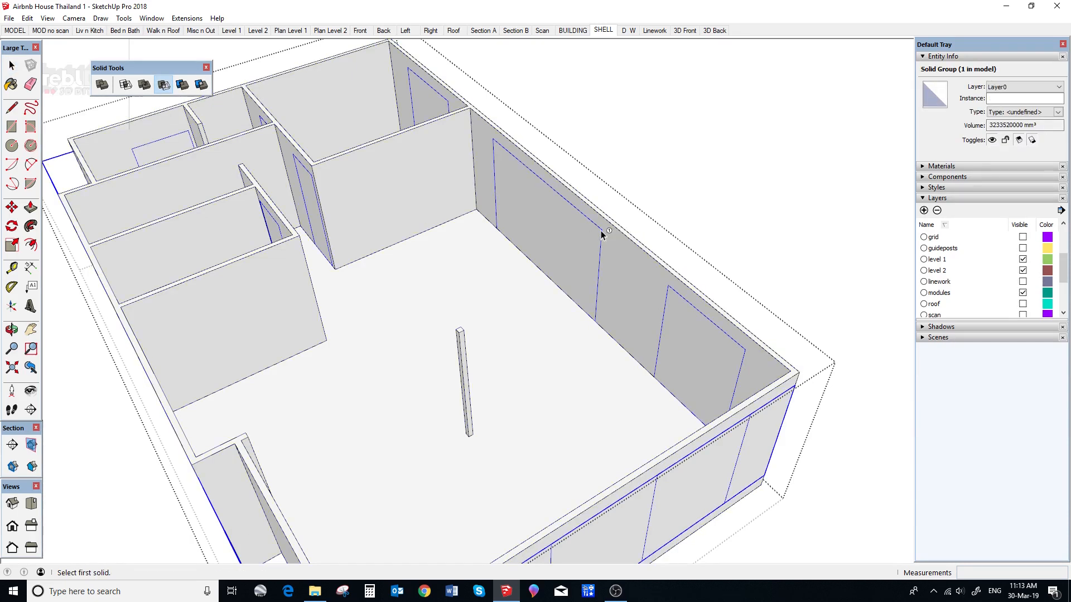
left_click(604, 236)
left_click(623, 243)
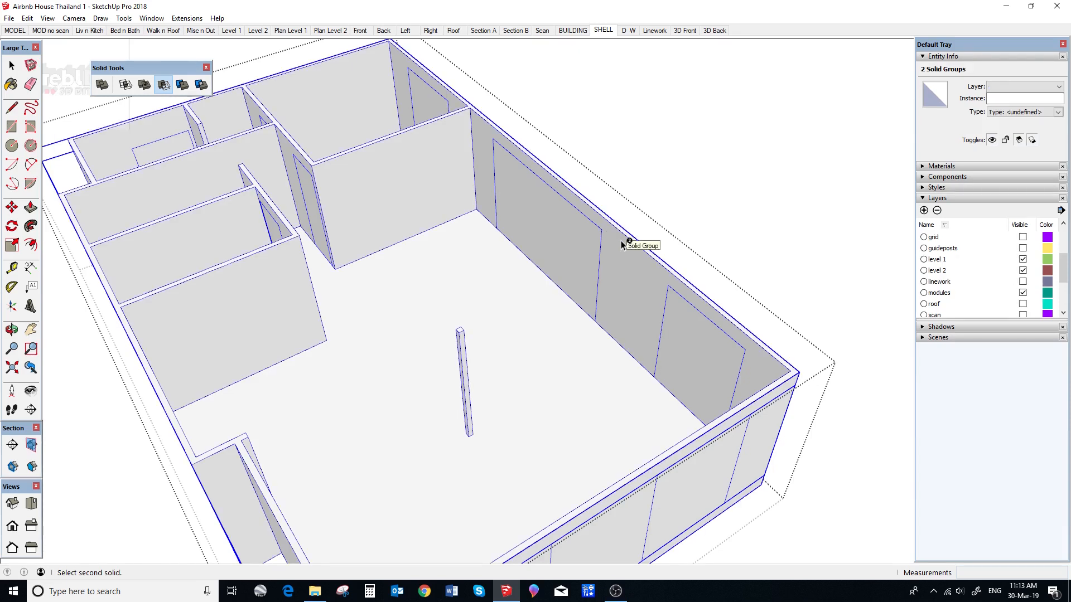
scroll(621, 241, "down", 3)
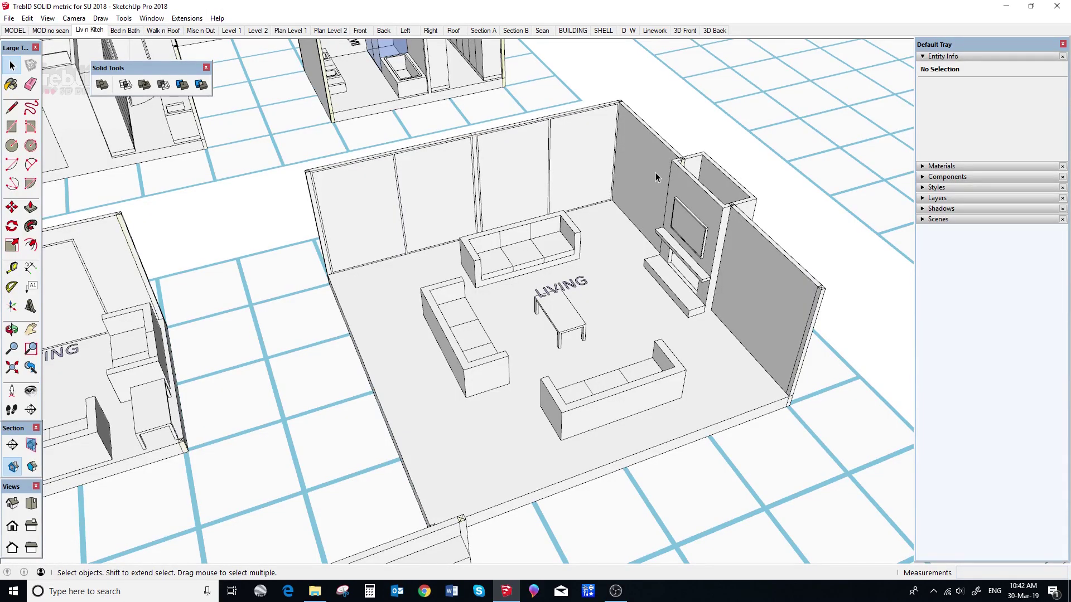
Inside the living room group, check the wall shell, window, furniture, LIVING label and fireplace-TV unit, orbiting to the back wall
left_click(657, 176)
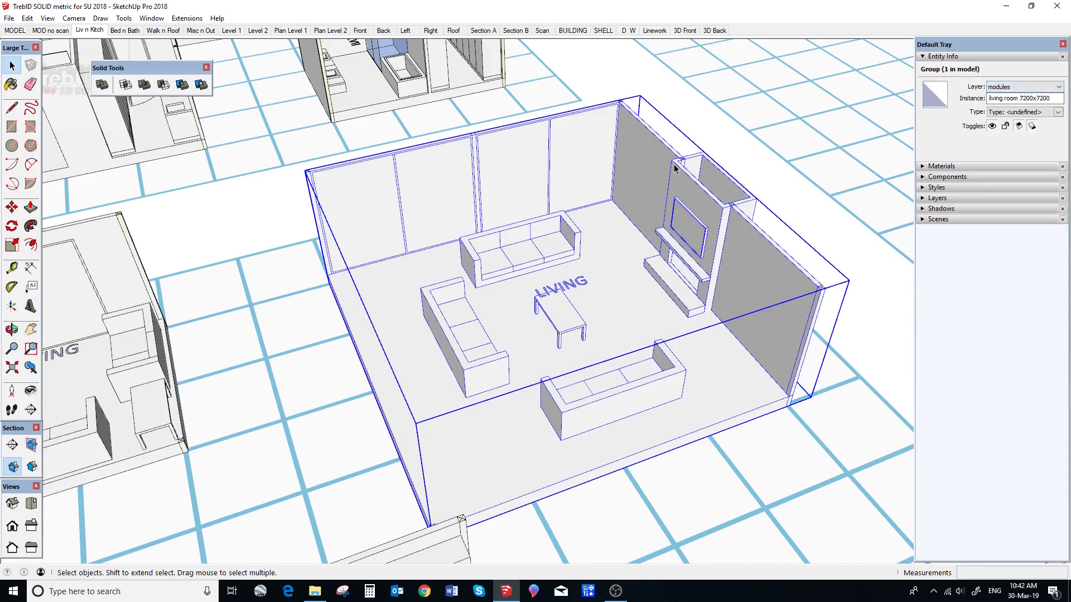
double_click(656, 169)
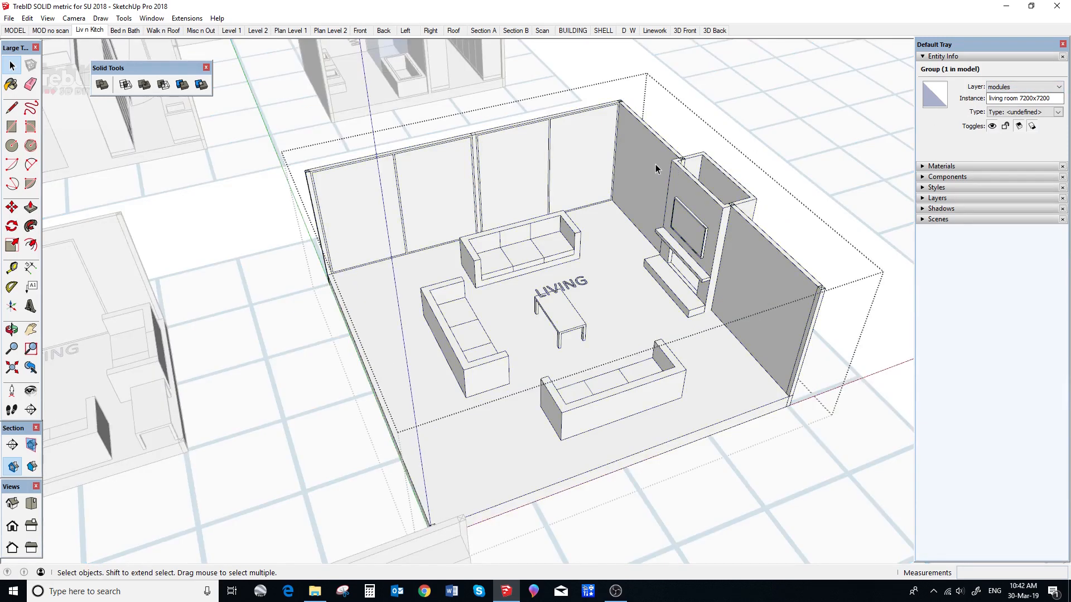
left_click(656, 169)
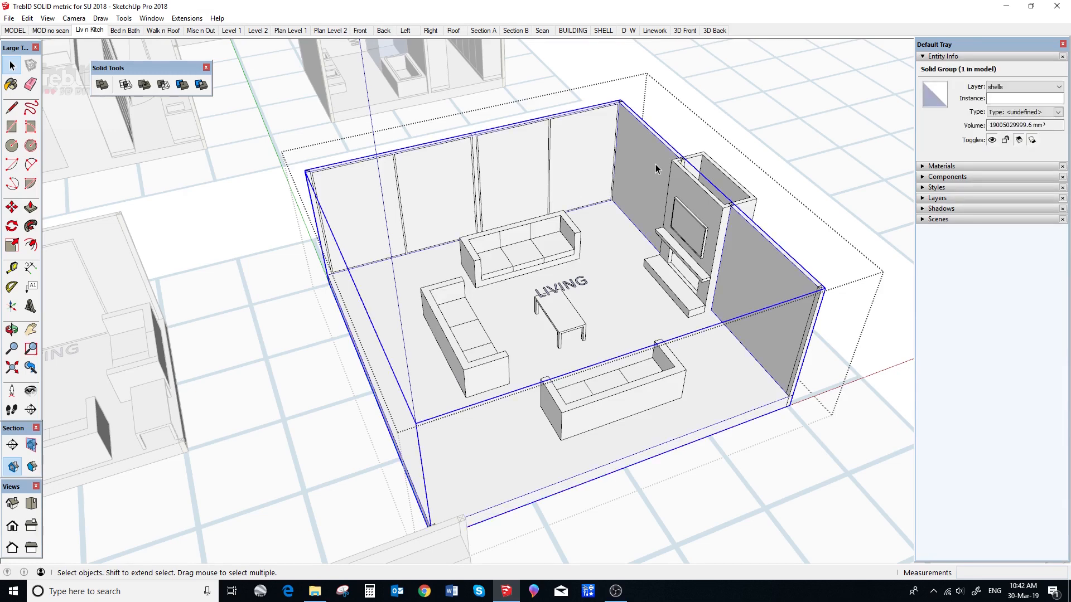
left_click(584, 167)
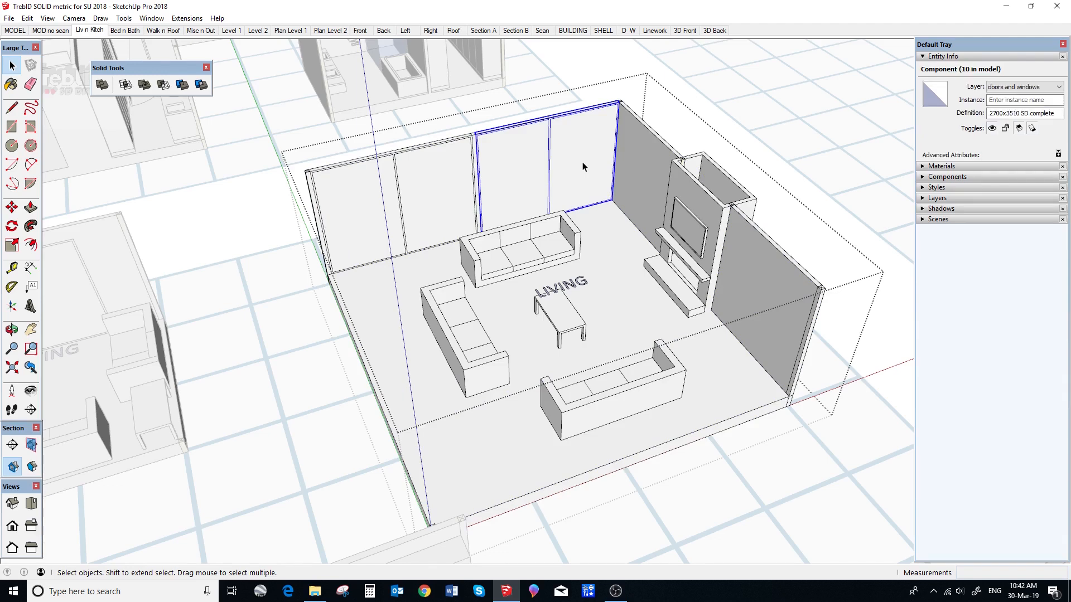
left_click(572, 228)
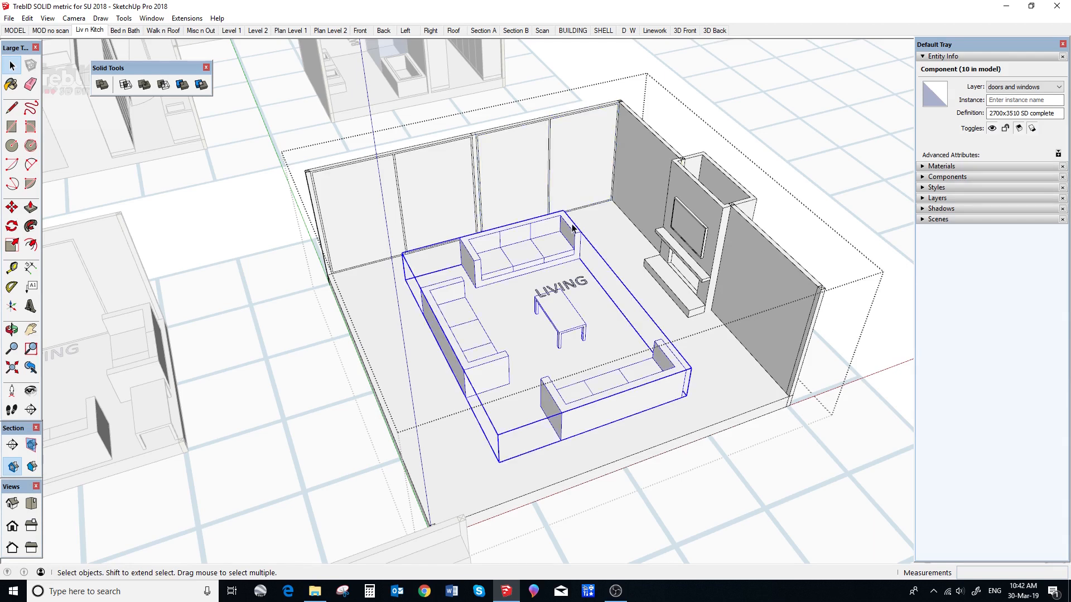
left_click(580, 287)
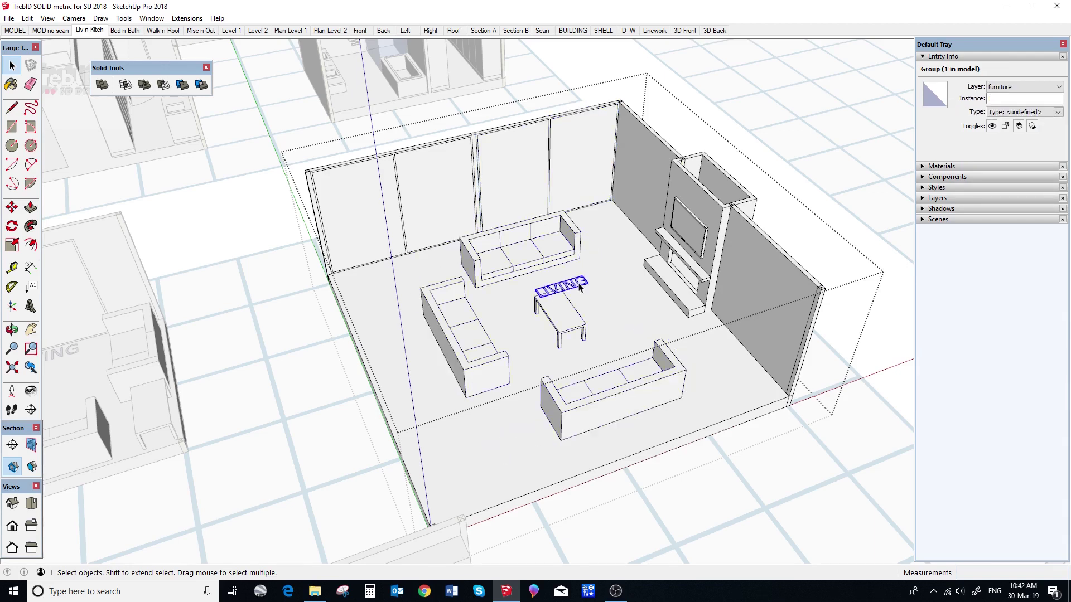
left_click(721, 233)
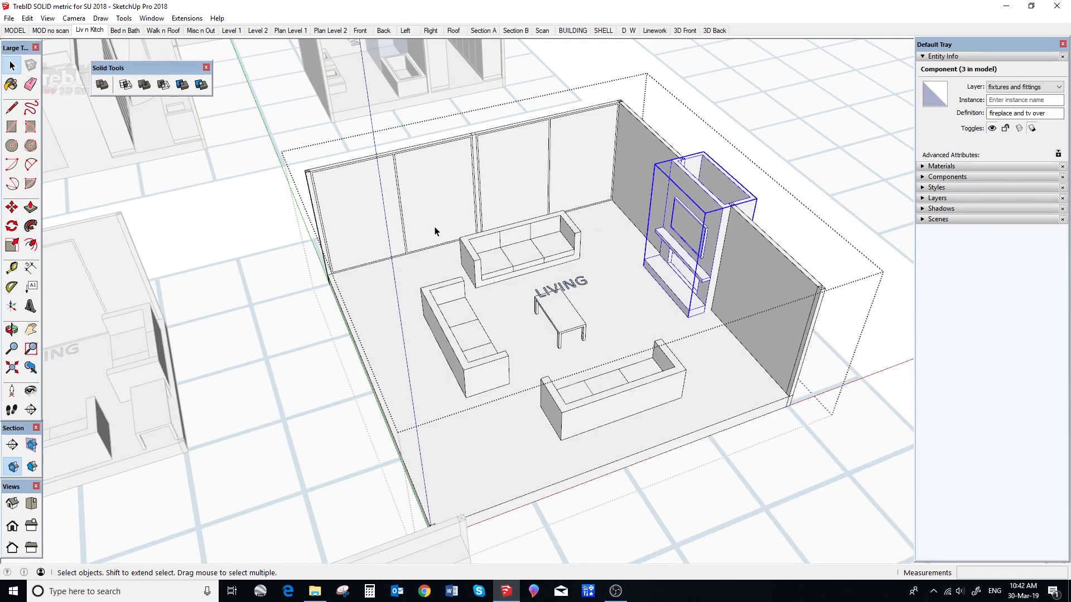
scroll(435, 191, "up", 3)
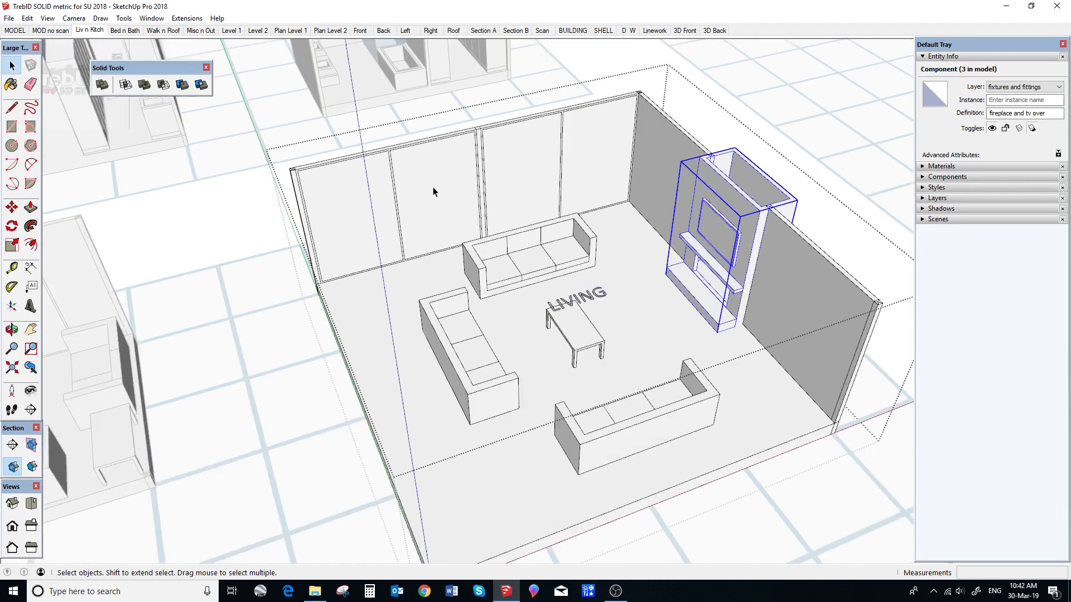
scroll(435, 191, "up", 3)
scroll(436, 191, "up", 2)
middle_click_drag(430, 184, 510, 198)
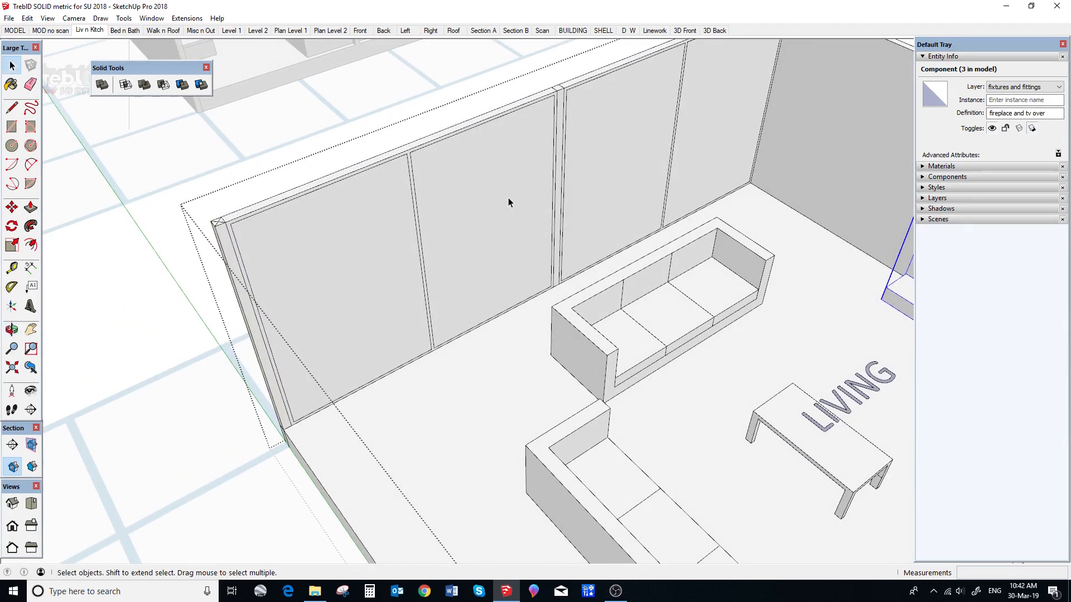
Edit the back wall with the rest of the model hidden, select all inside its inner solid group and orbit to inspect it
double_click(508, 198)
key("ctrl+t")
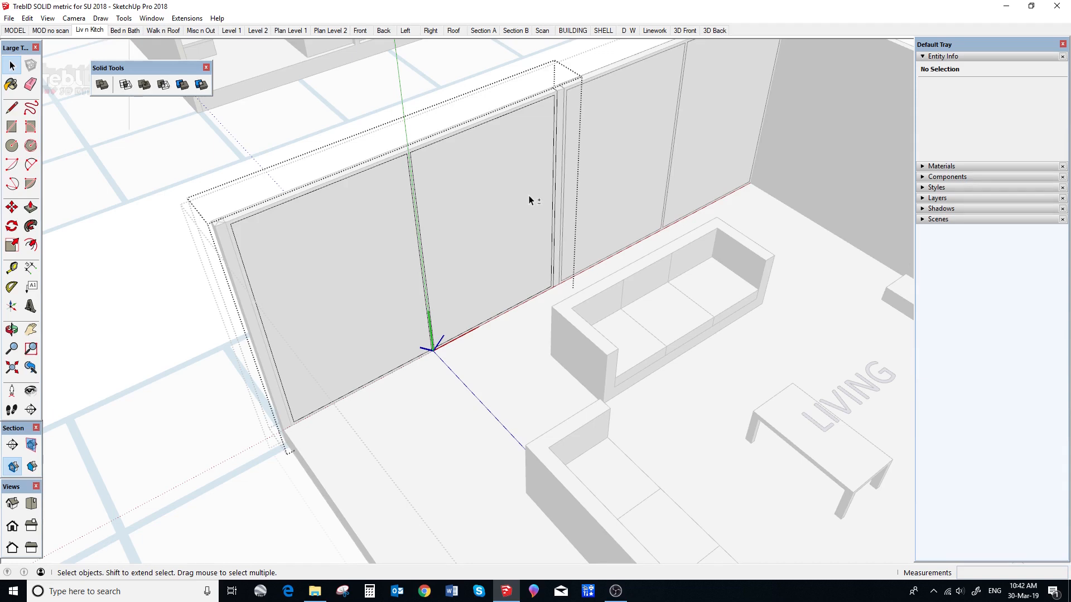
key("ctrl+h")
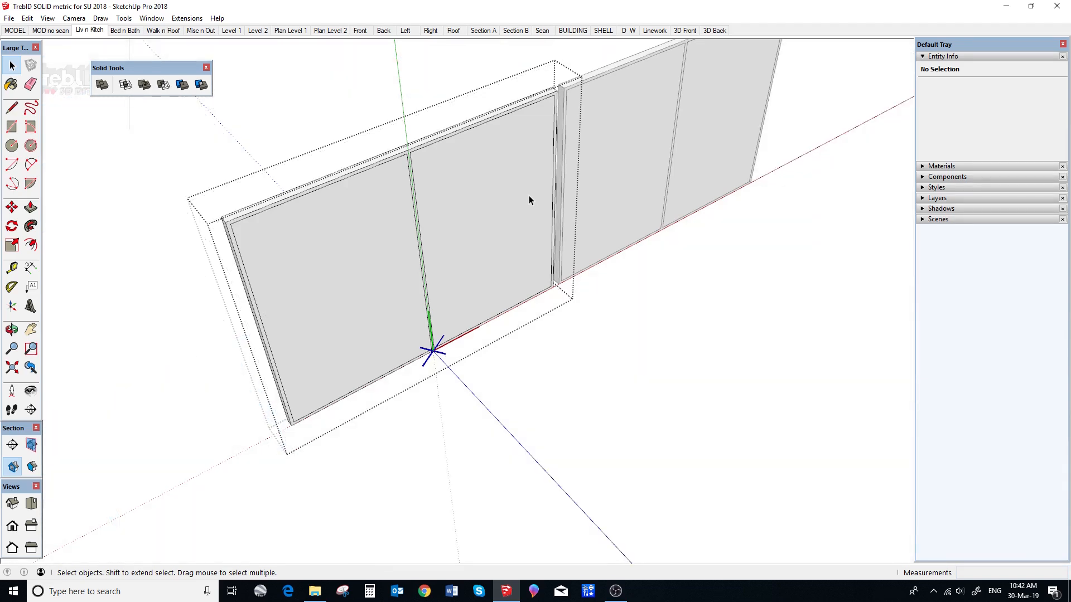
key("ctrl+a")
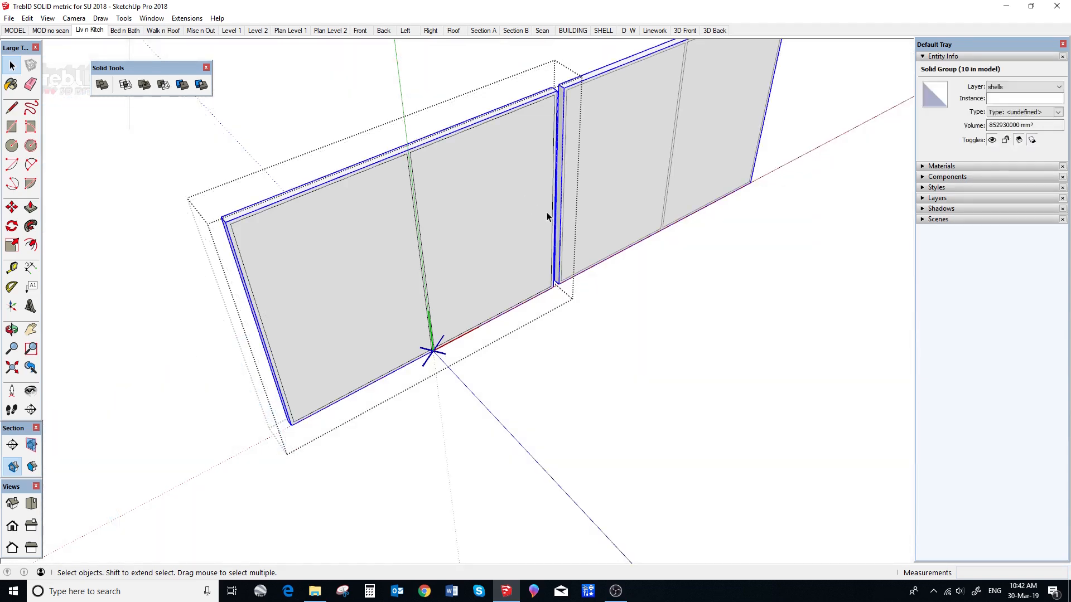
double_click(539, 211)
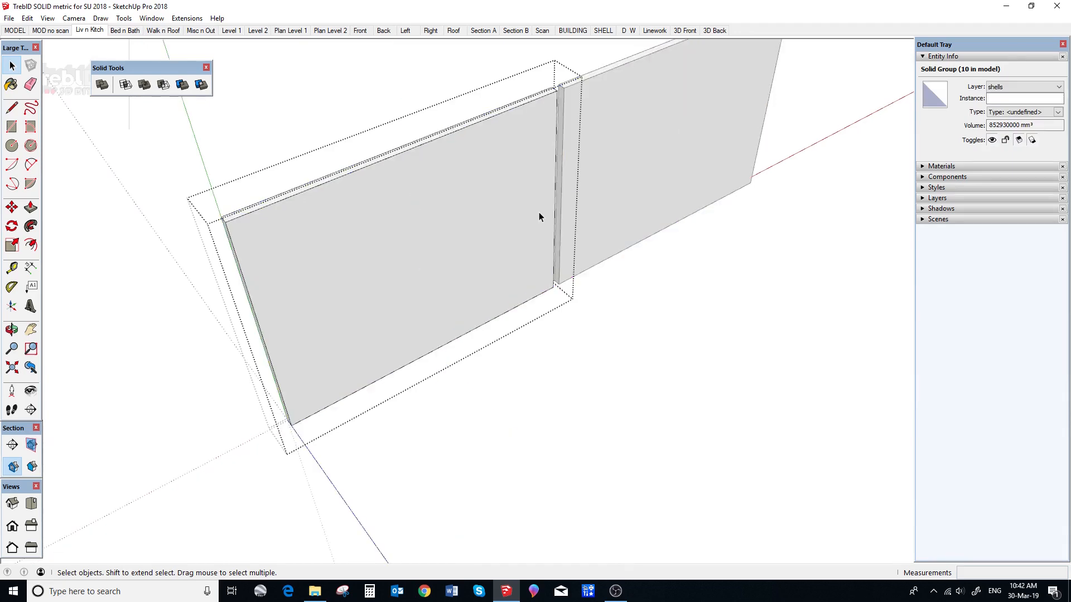
key("ctrl+a")
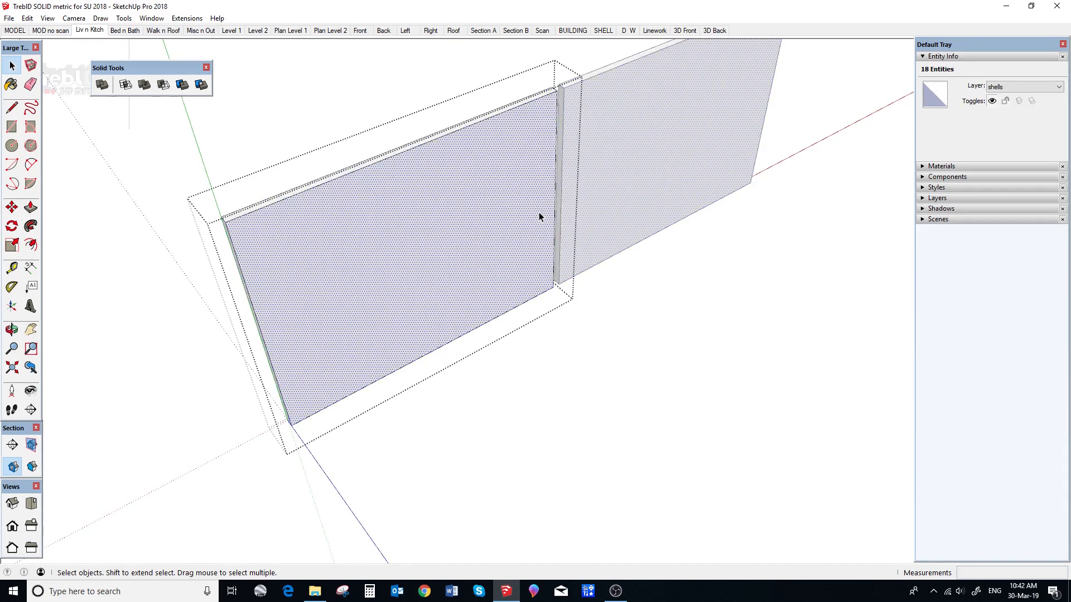
key("o")
left_click_drag(477, 257, 540, 249)
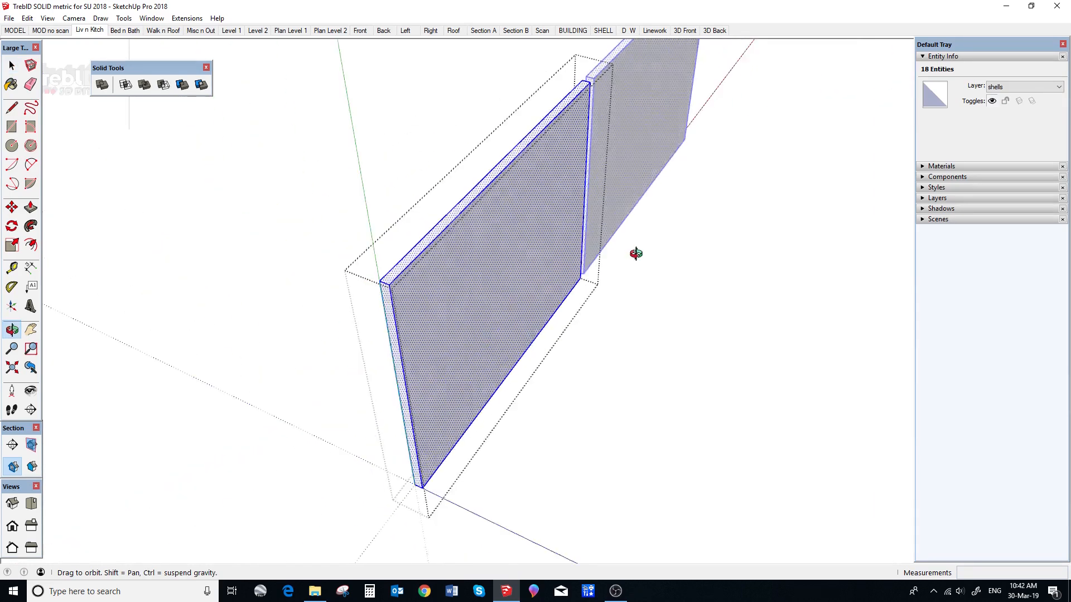
key("space")
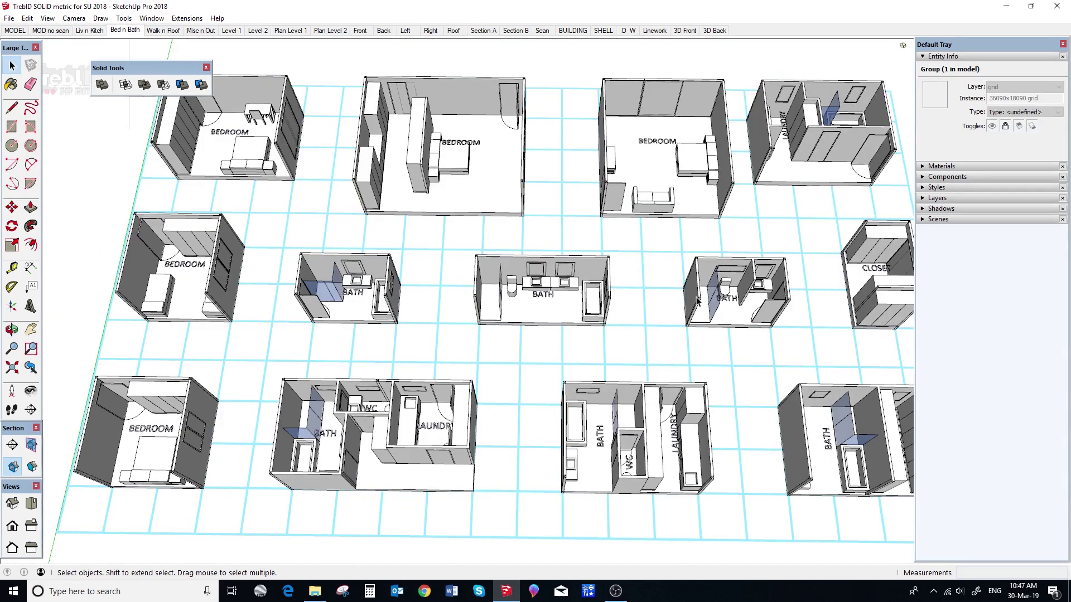
Copy the bathroom module from the Bed n Bath scene to a grid corner in the MODEL scene
left_click(697, 301)
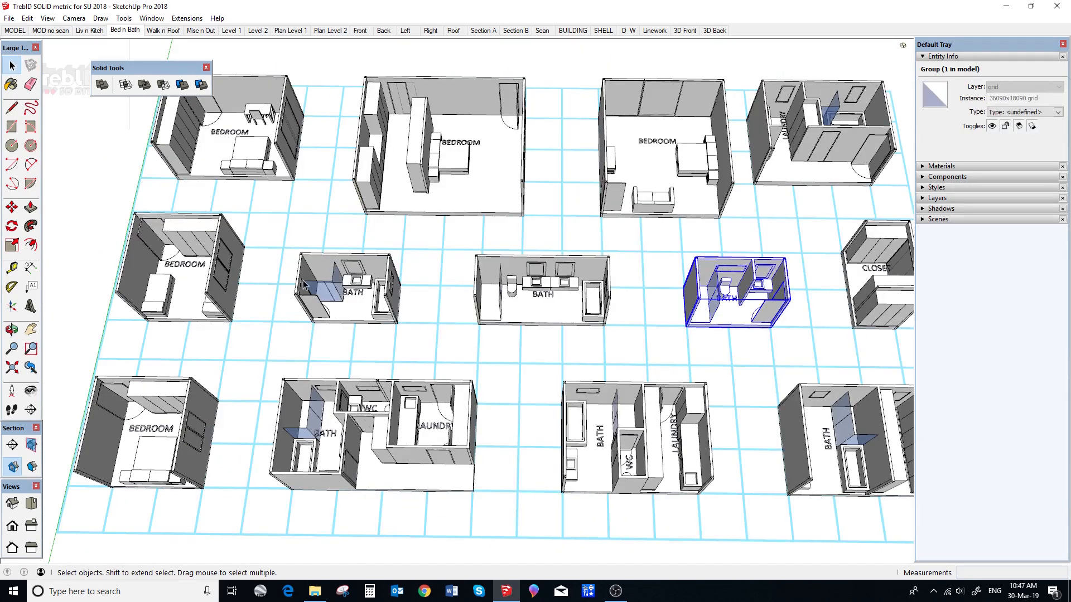
key("m")
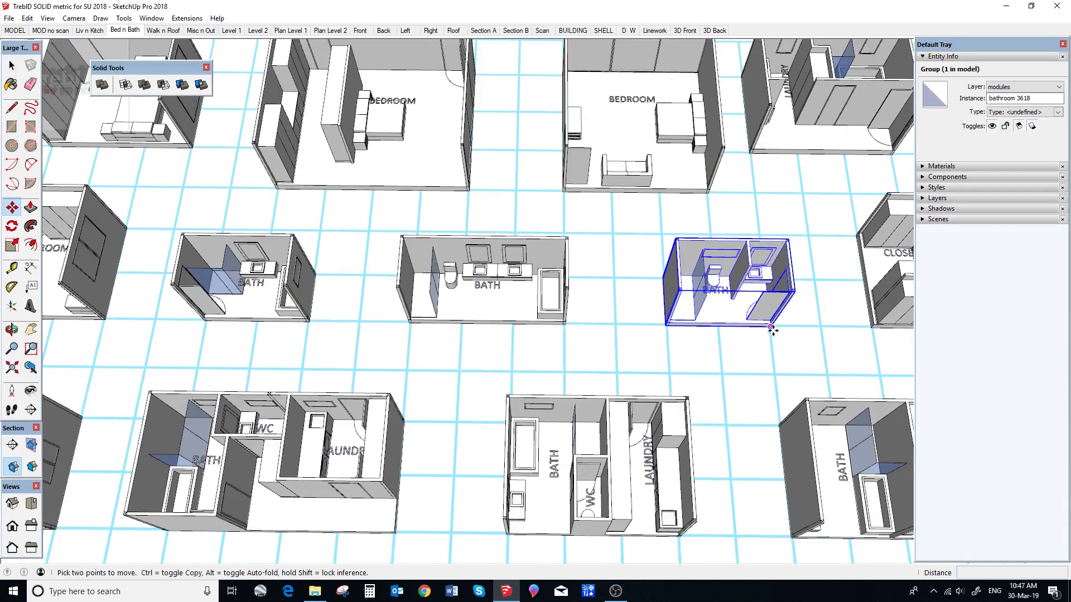
scroll(790, 336, "up", 5)
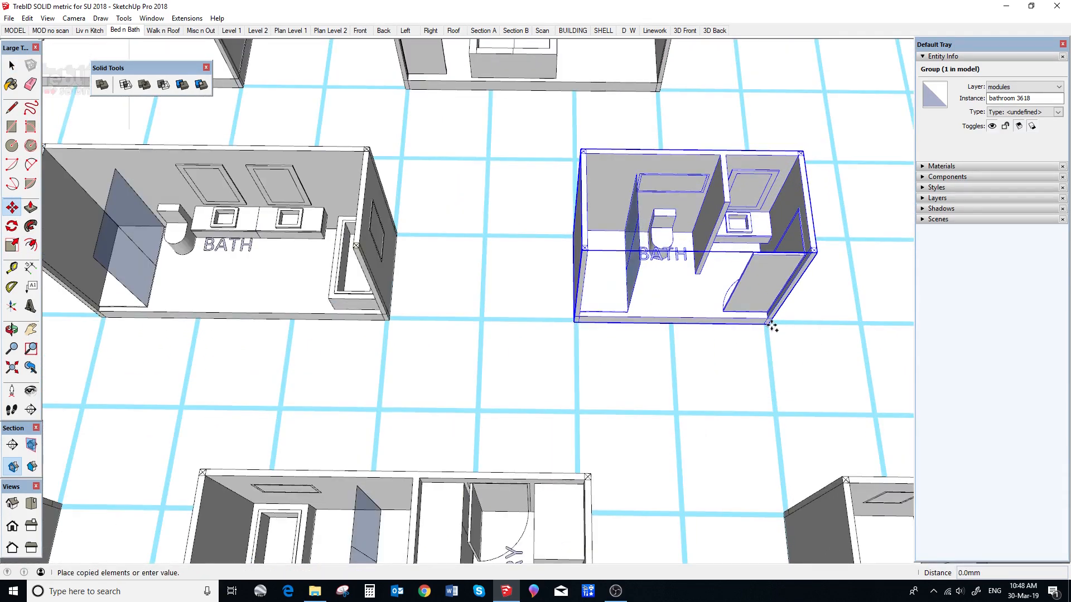
left_click(770, 325)
key("ctrl")
left_click(125, 31)
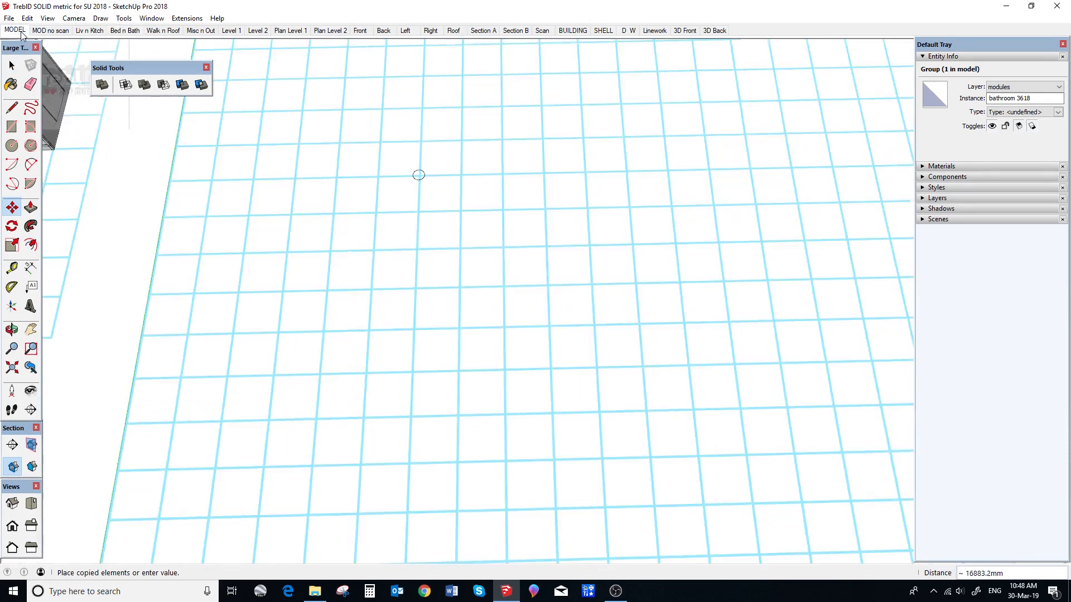
scroll(503, 208, "up", 3)
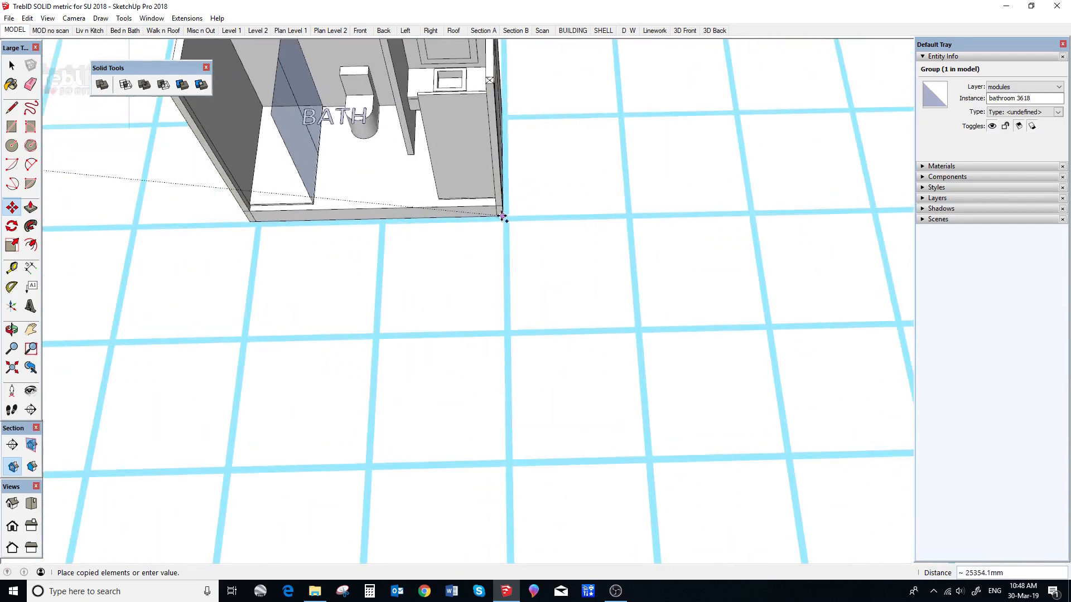
left_click(508, 219)
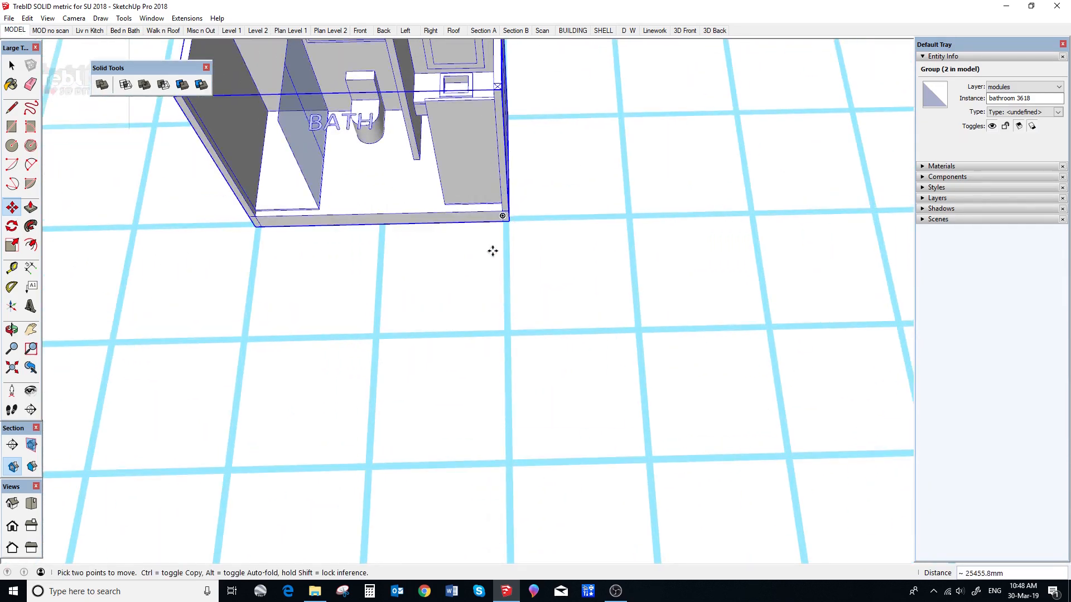
Start copying the bedroom module from its corner to place beside the bathroom
left_click(116, 30)
key("space")
left_click(168, 400)
scroll(100, 400, "up", 8)
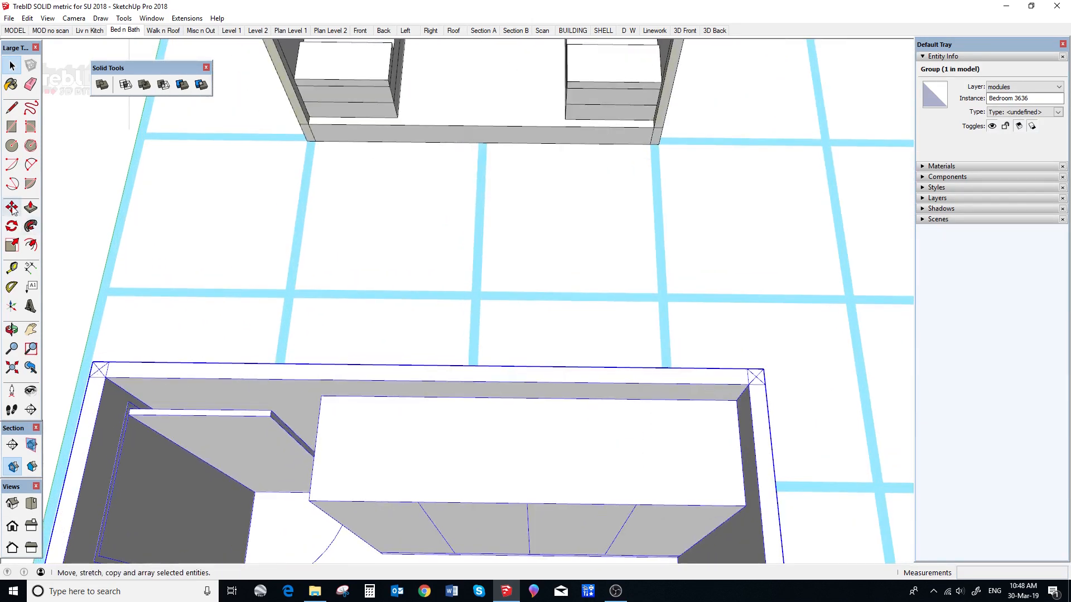
key("m")
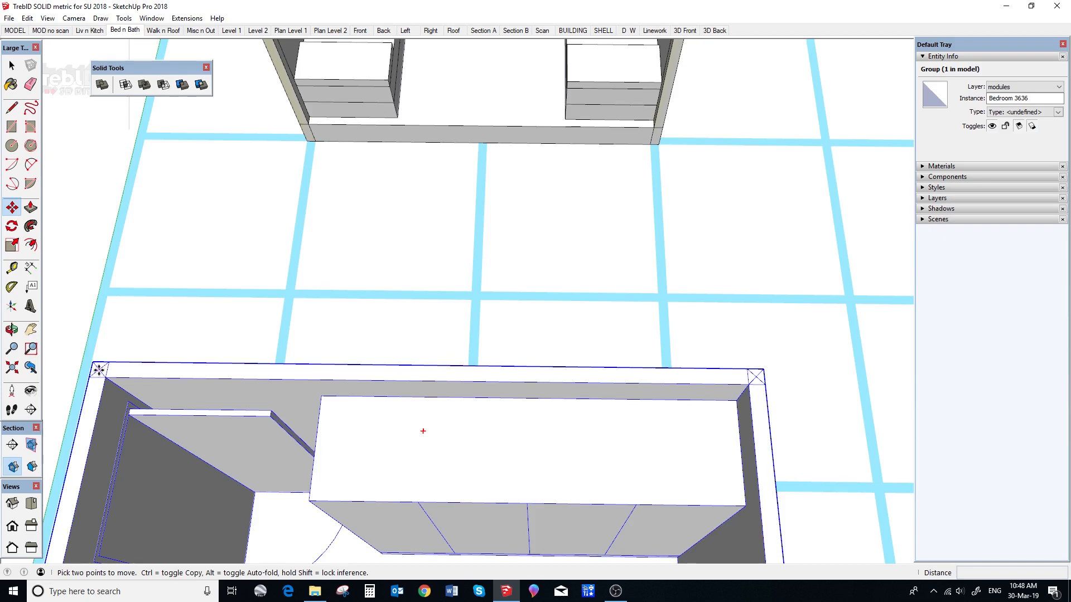
left_click(98, 369)
key("ctrl")
scroll(418, 292, "down", 8)
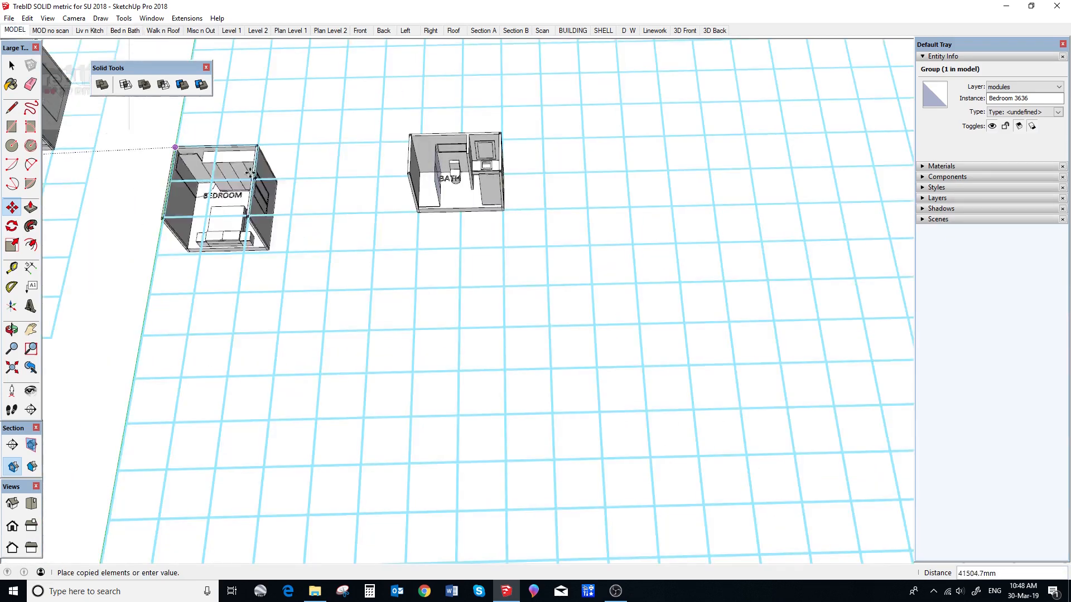
scroll(497, 168, "up", 4)
scroll(498, 135, "up", 6)
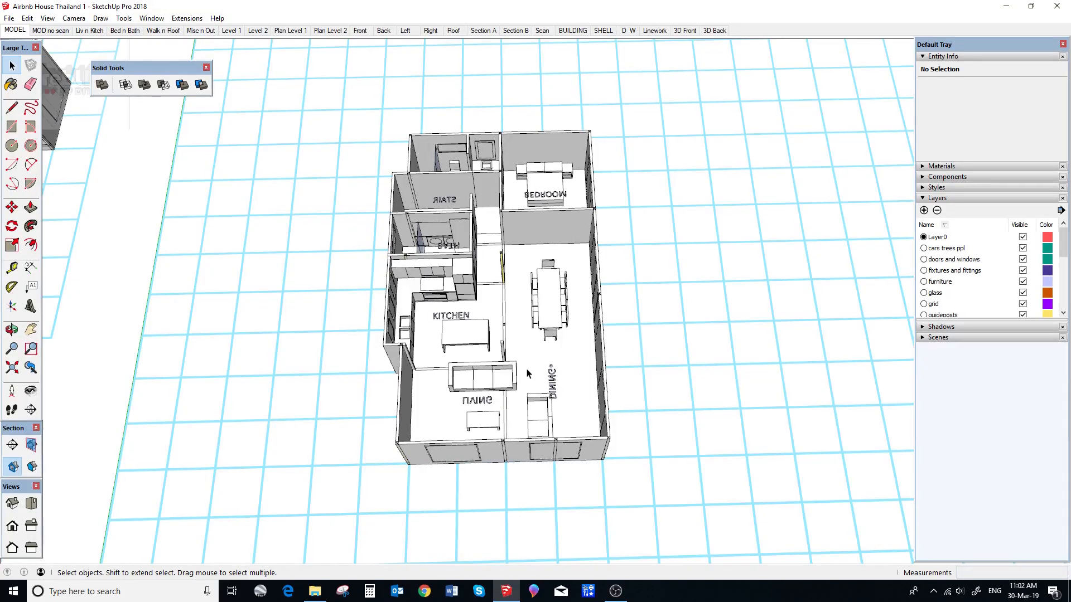
Check the dining, living, kitchen and bedroom module groups in turn, then go to the File menu
left_click(528, 374)
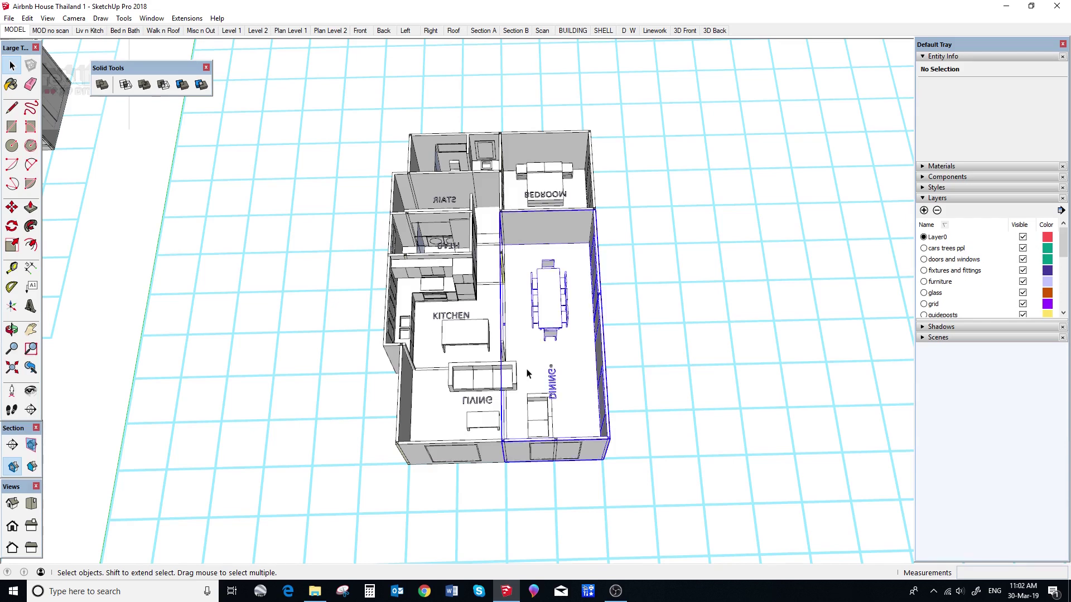
left_click(440, 415)
left_click(436, 335)
left_click(527, 219)
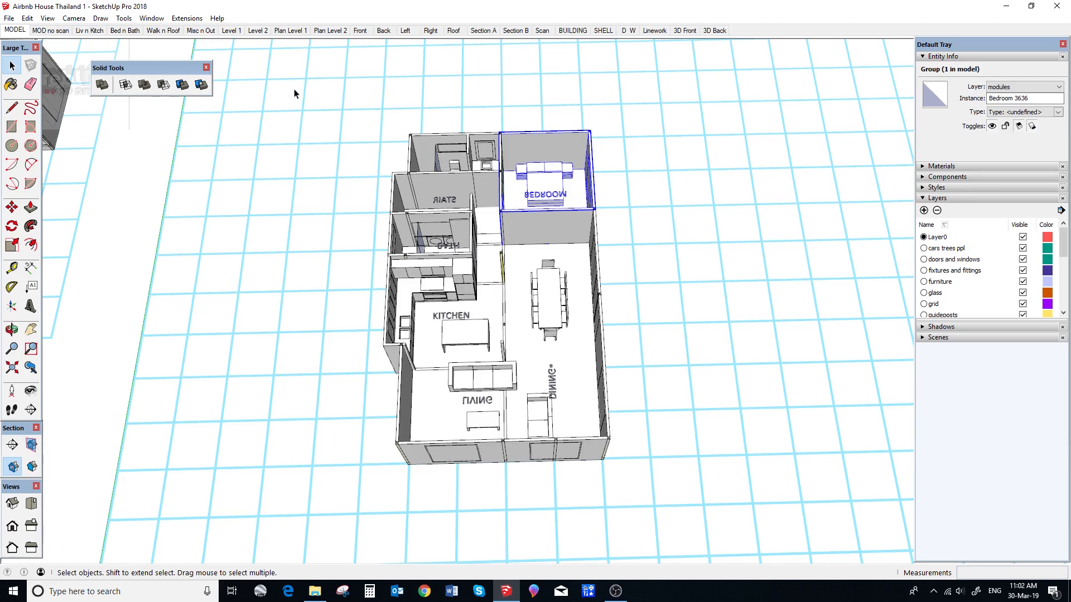
left_click(8, 18)
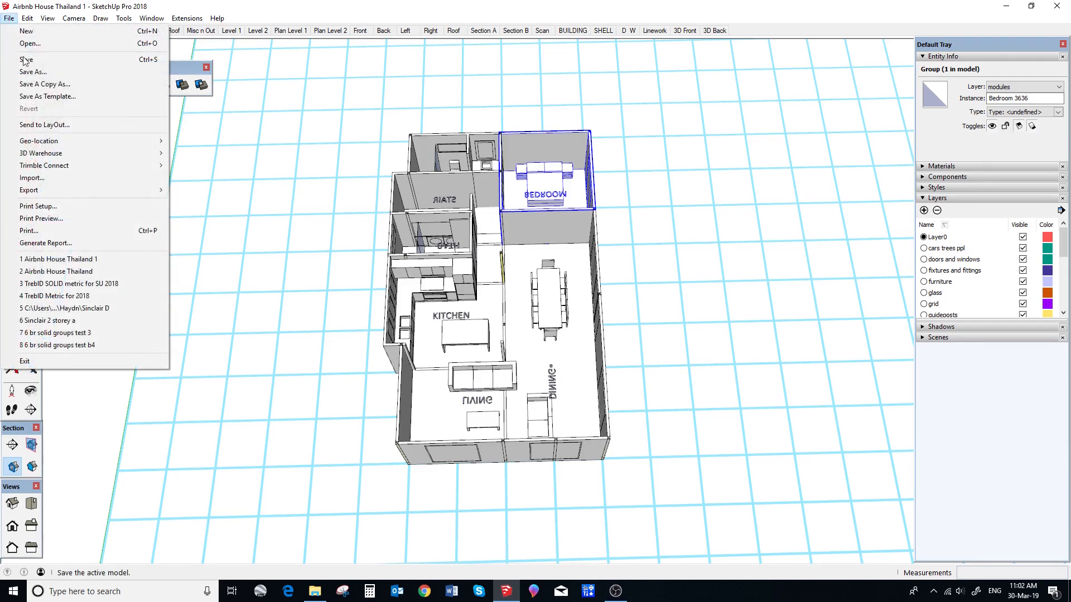
Save a copy of the model as 'Airbnb House Thailand 1 b4 expl'
left_click(44, 84)
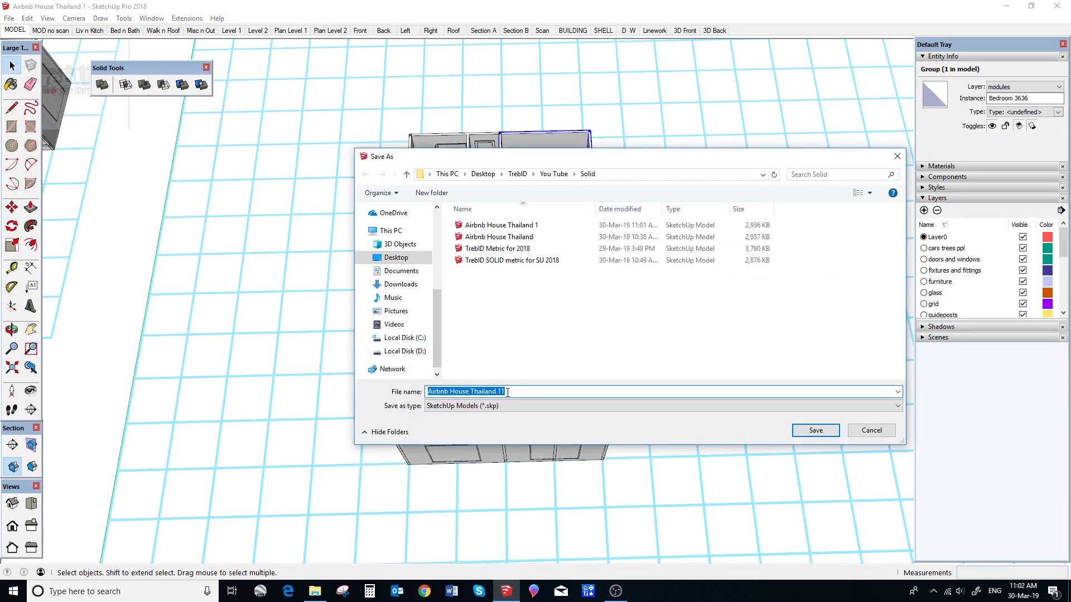
left_click(507, 392)
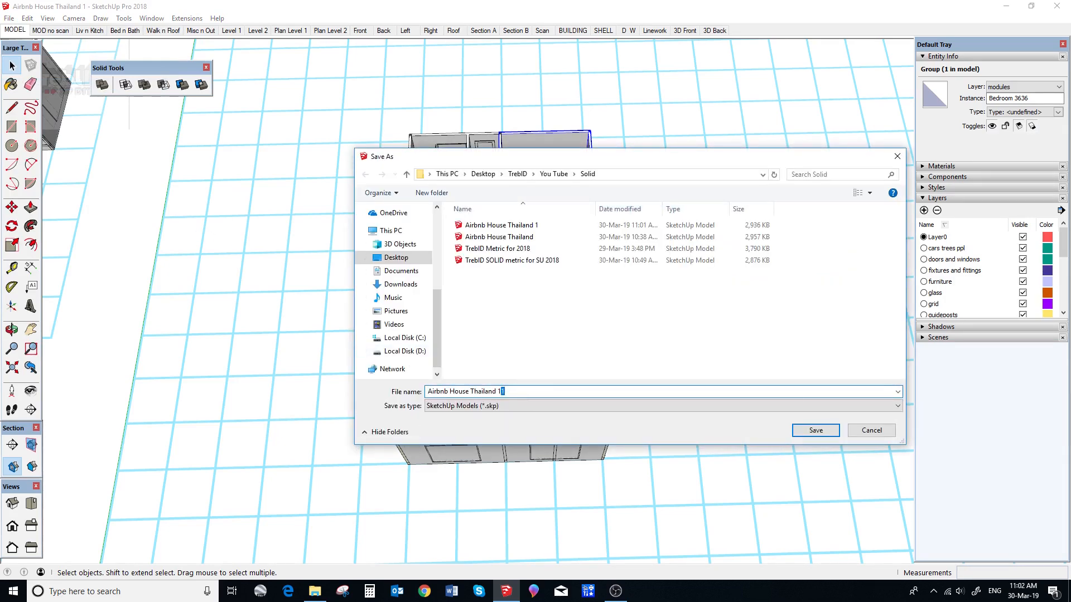
type("b4 expl")
left_click(816, 430)
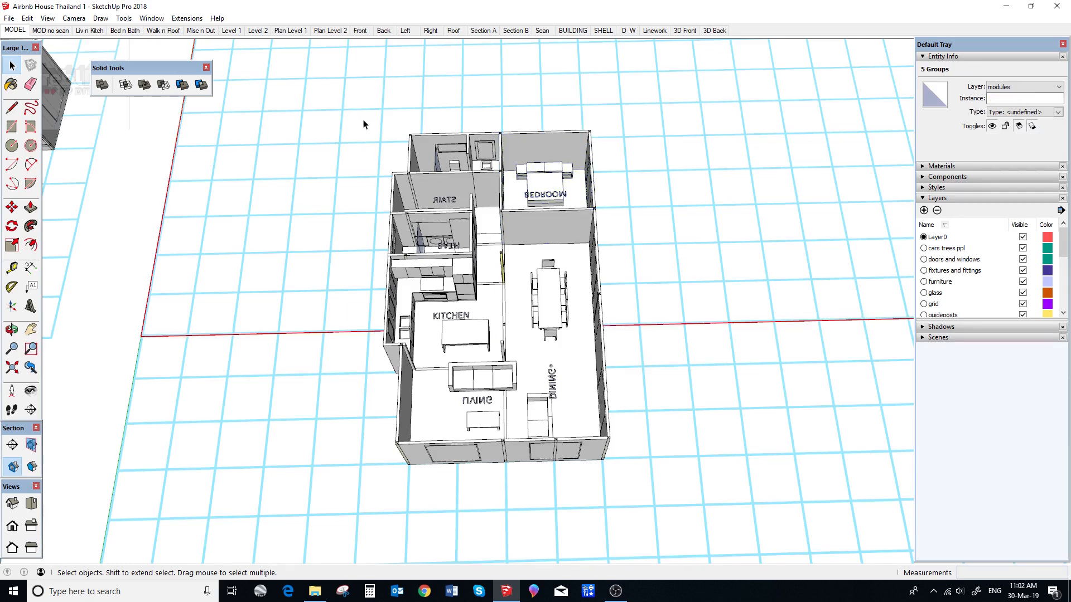
Group all the house modules into one group and assign it to the level 1 layer
left_click_drag(362, 124, 665, 492)
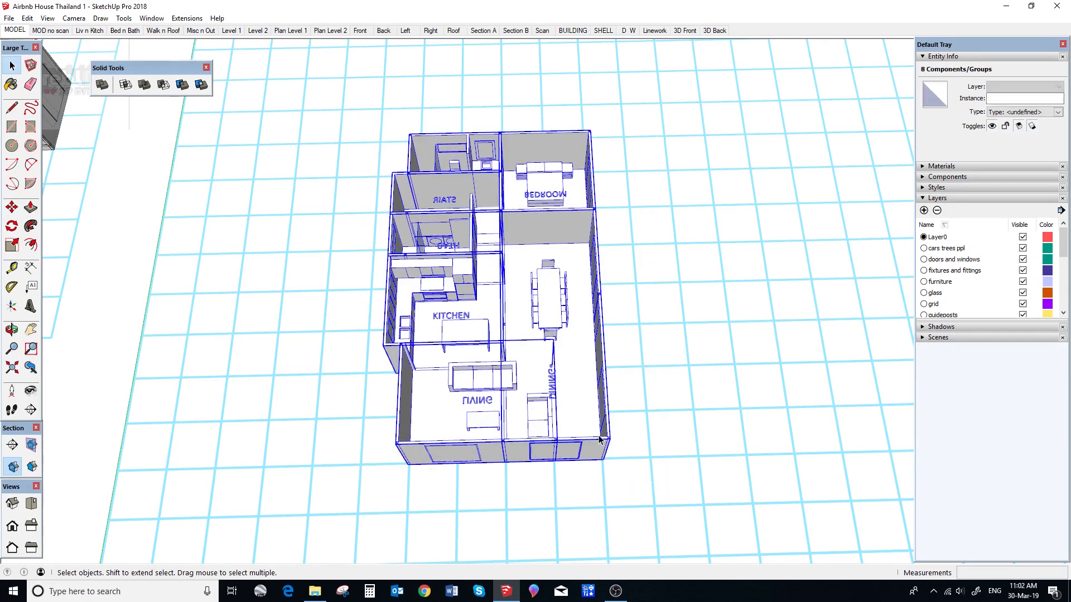
right_click(586, 226)
mouse_move(618, 382)
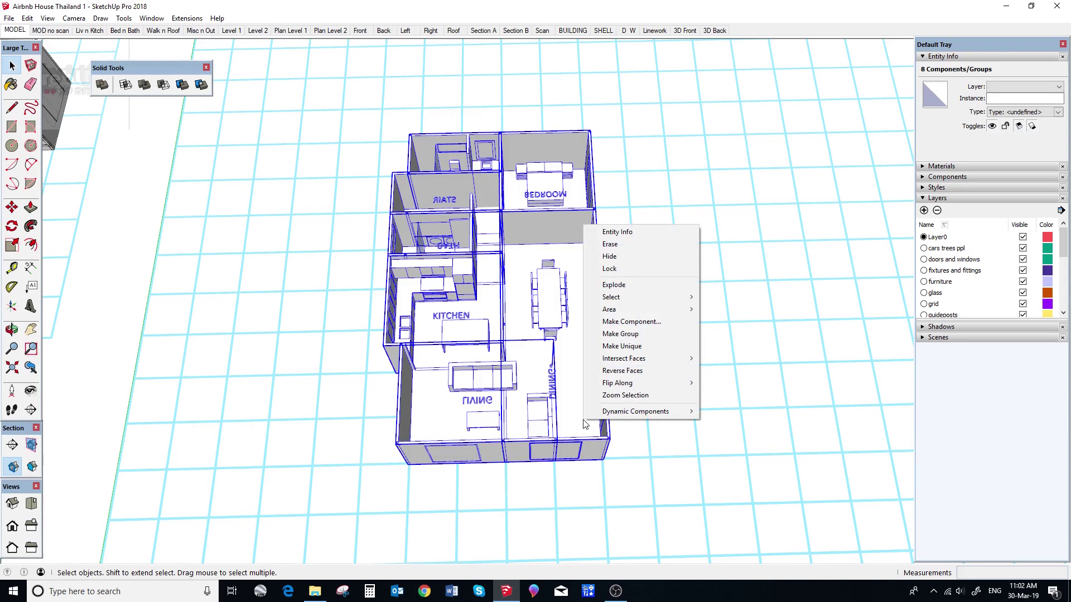
left_click(621, 334)
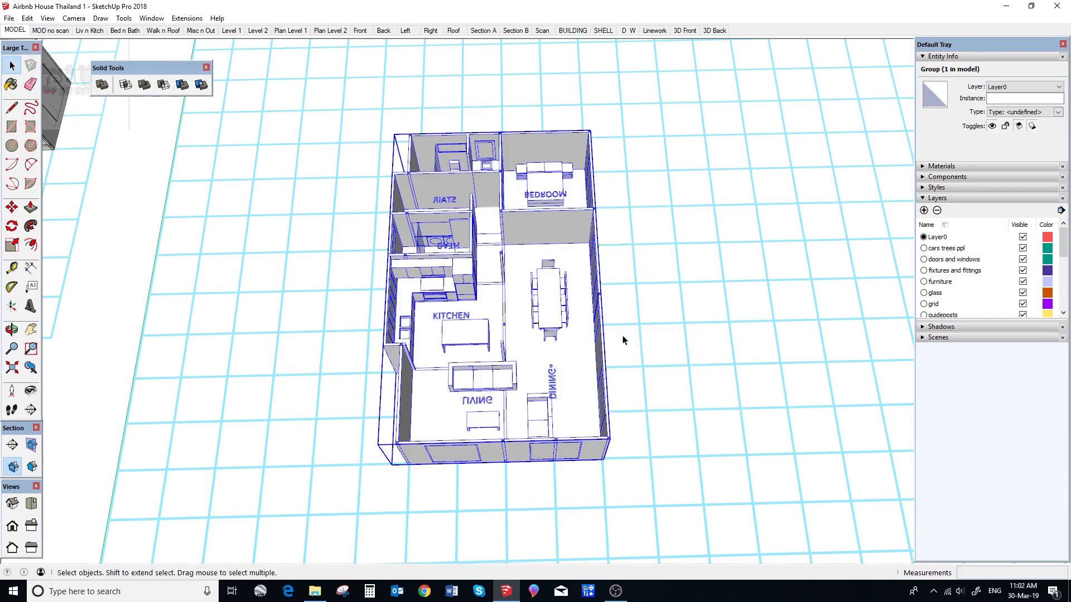
left_click(1026, 87)
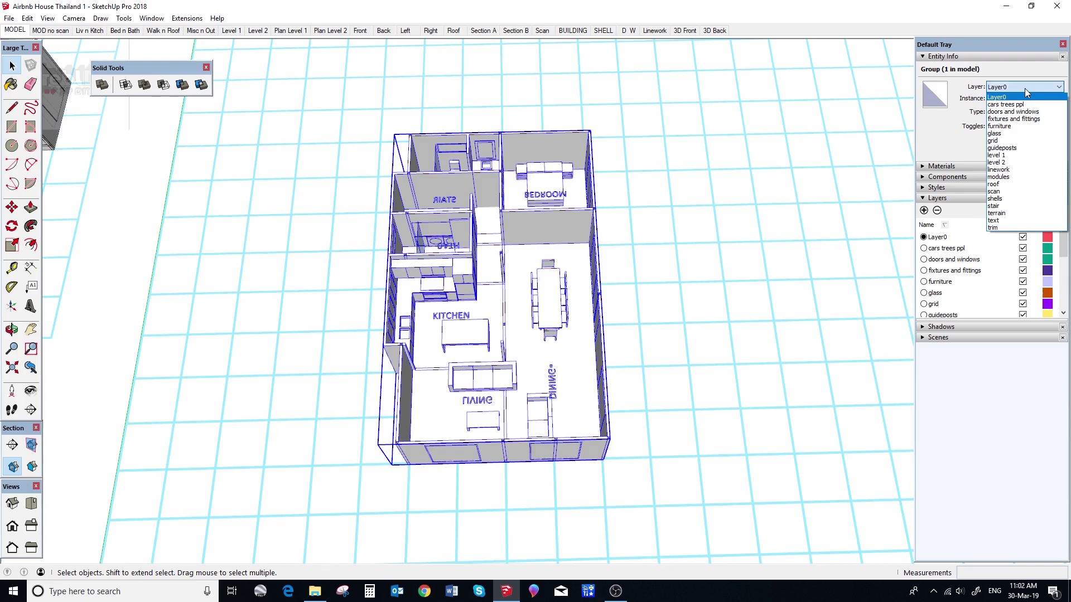
left_click(997, 155)
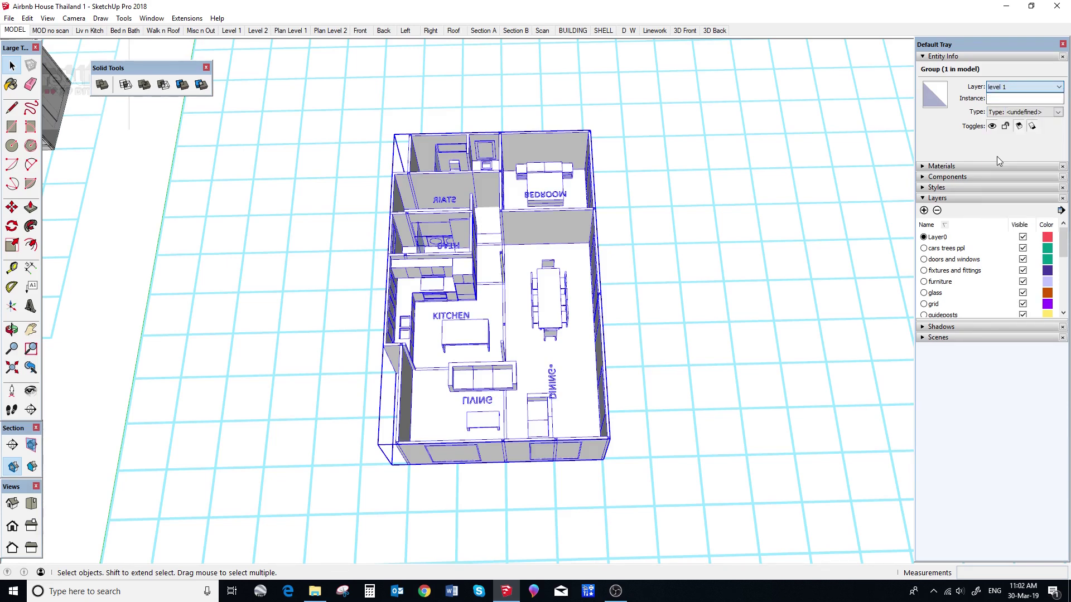
Open the house group and box-select everything inside it
double_click(574, 261)
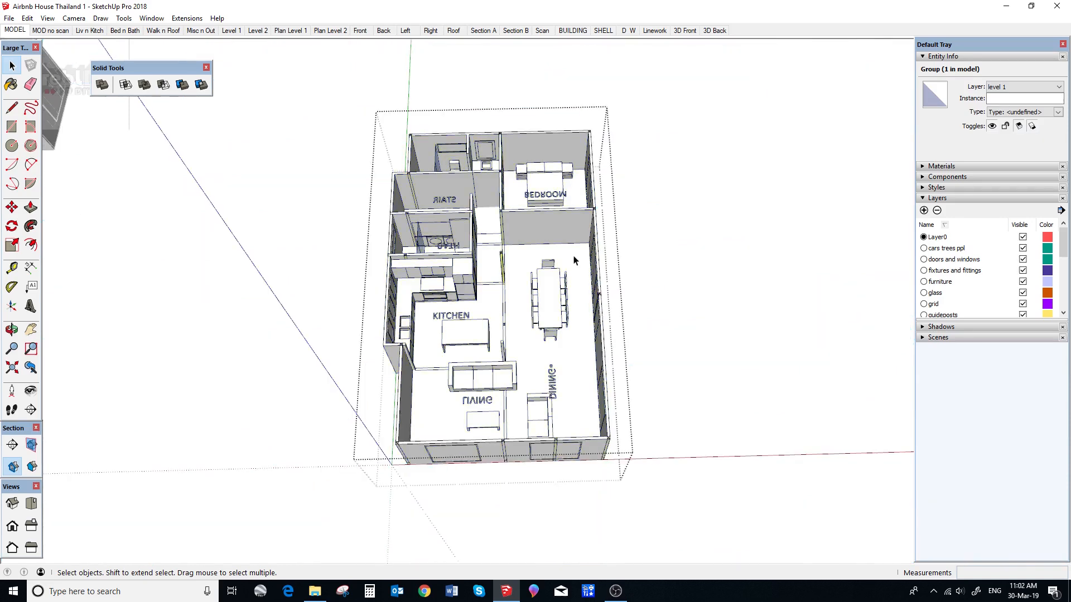
left_click_drag(354, 123, 637, 480)
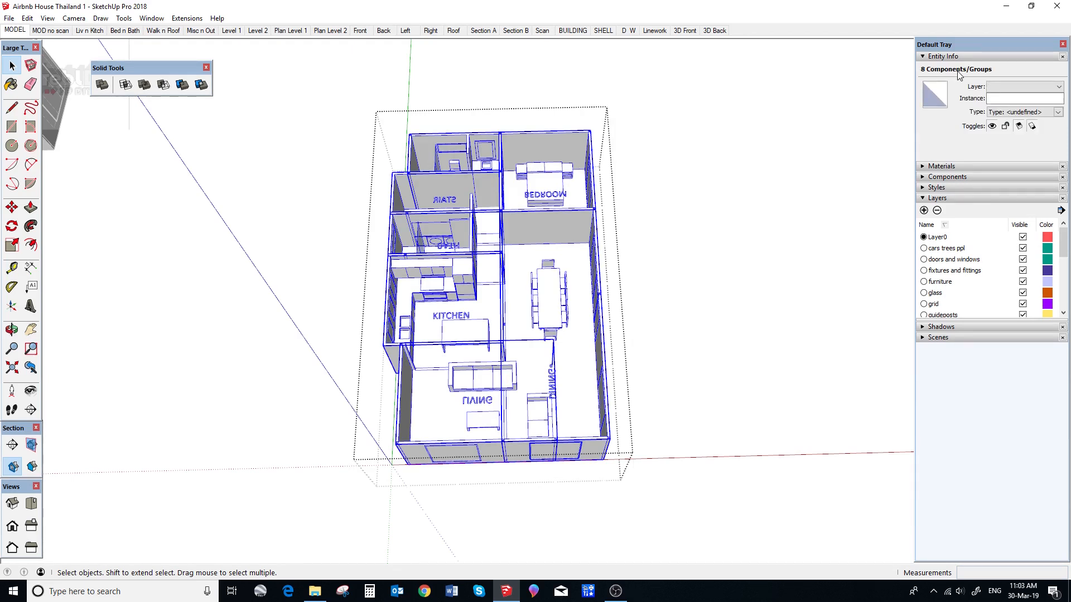
scroll(947, 285, "down", 2)
Hide the modules layer, copy the leftover door-and-window component with Edit > Copy and delete it
left_click(1022, 292)
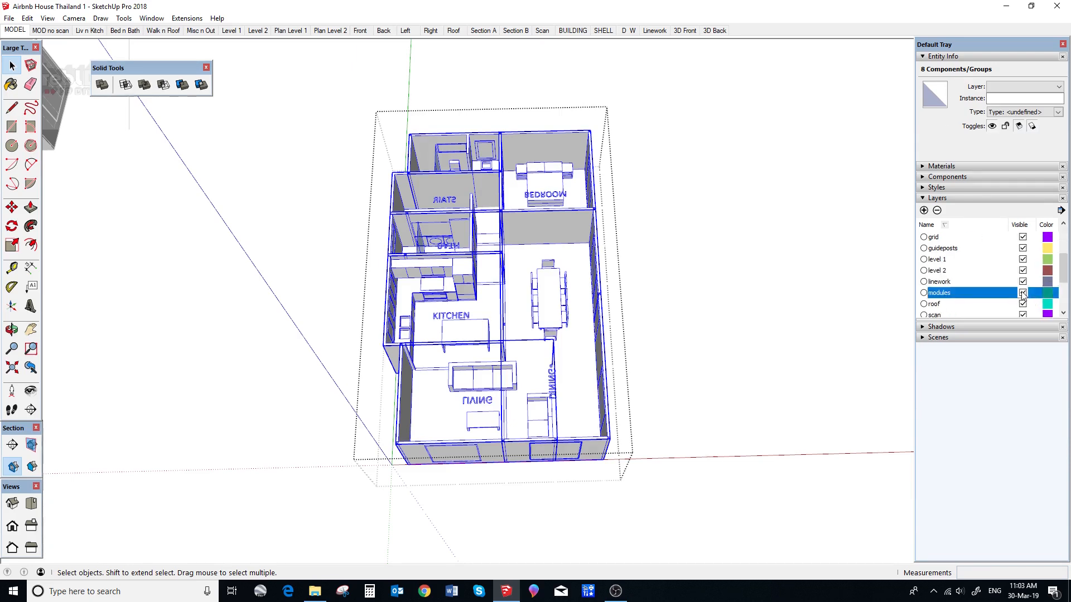
middle_click_drag(597, 432, 671, 345)
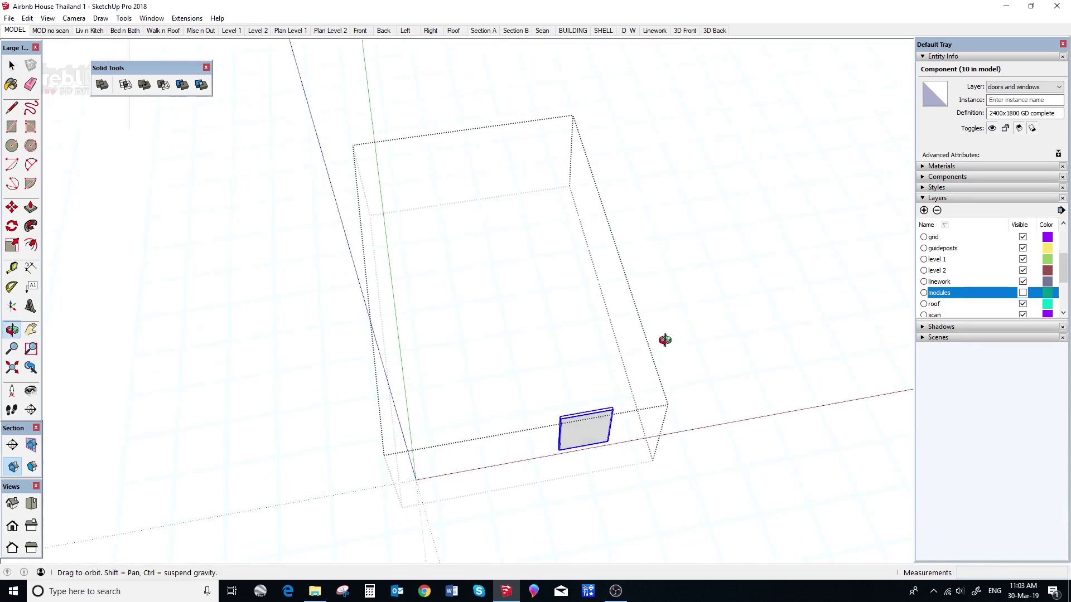
left_click(28, 17)
left_click(45, 73)
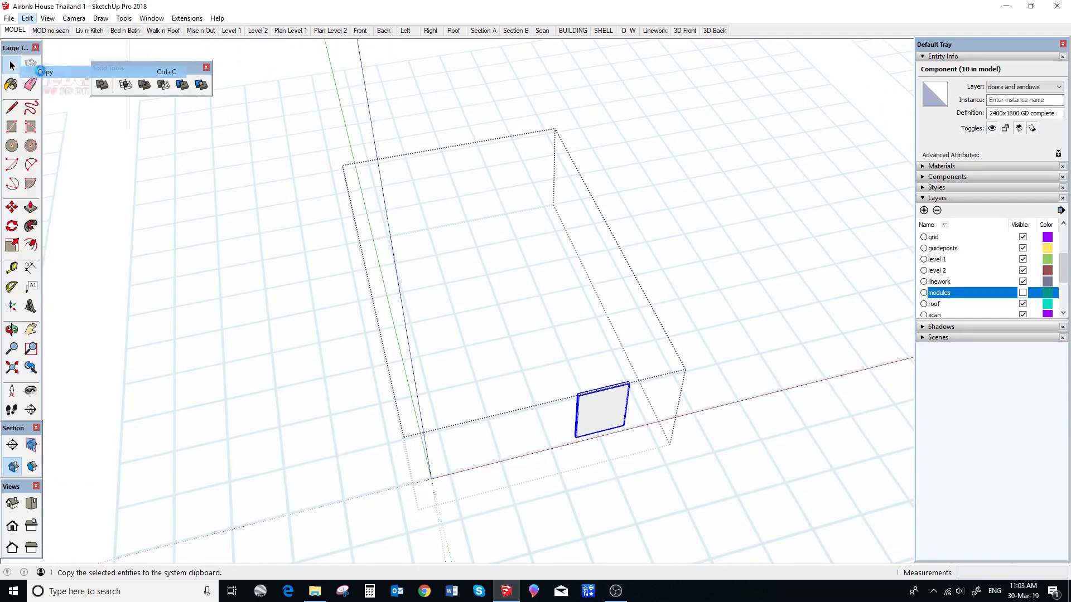
key("Delete")
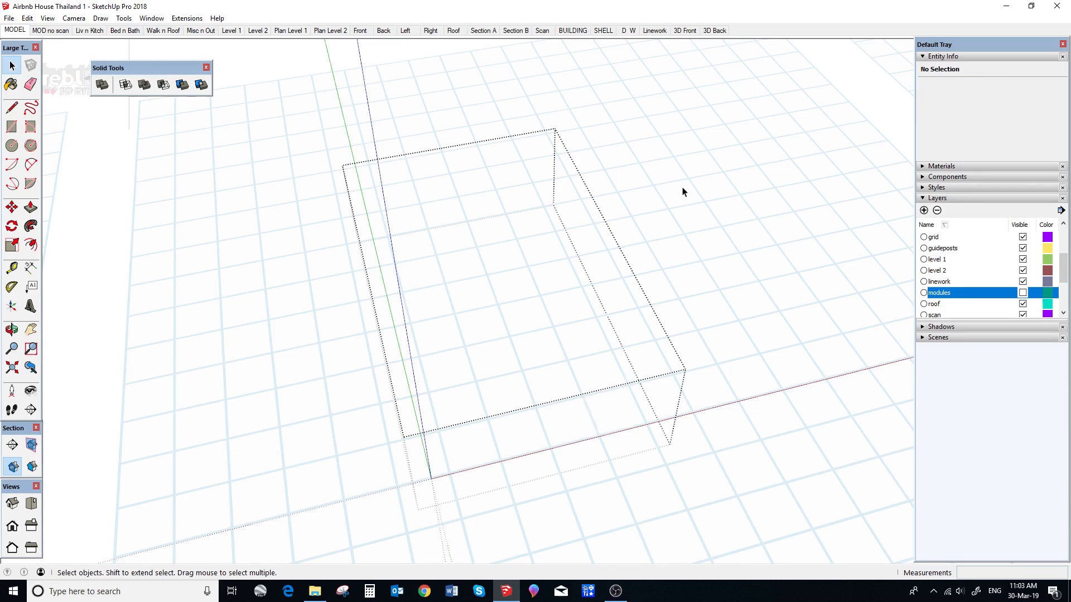
Return to the MODEL scene and drill into the Dining module inside the house group
key("Escape")
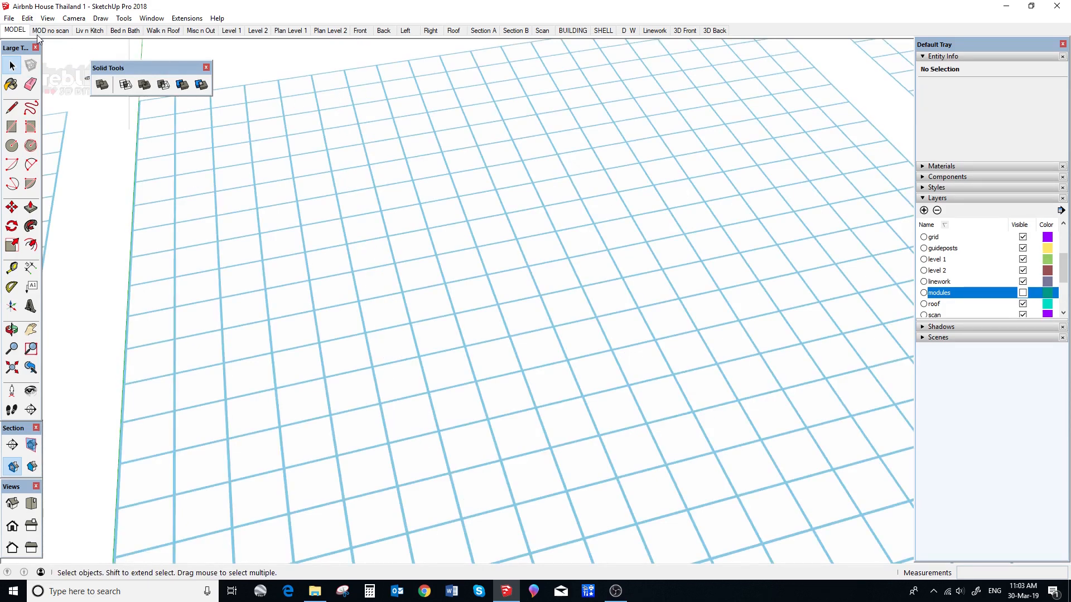
left_click(37, 35)
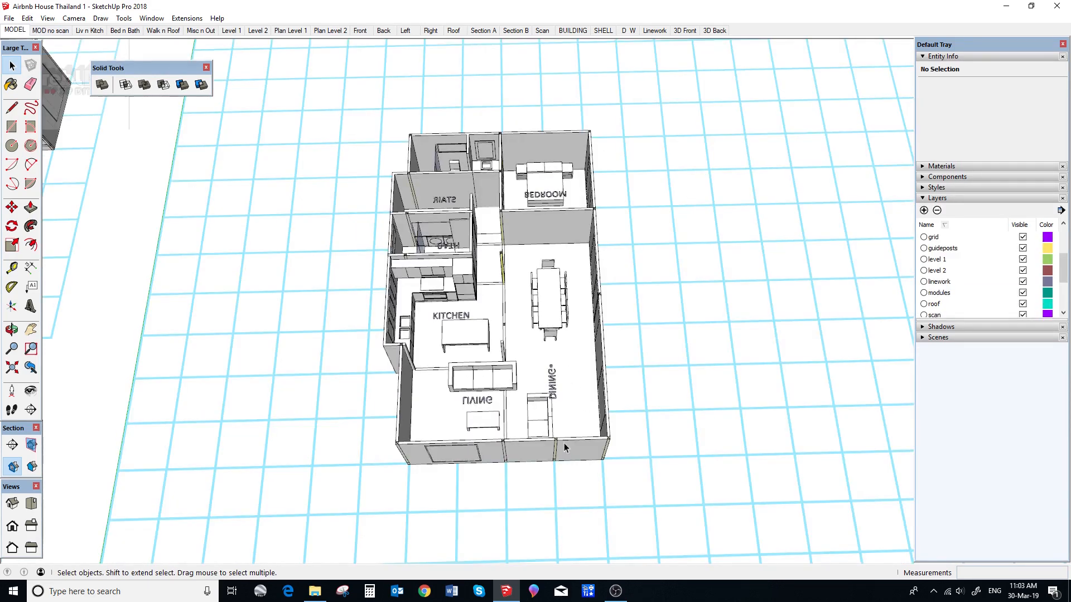
double_click(564, 442)
mouse_move(565, 442)
middle_mouse_down()
mouse_move(581, 422)
mouse_move(655, 388)
middle_mouse_up()
left_click(584, 425)
double_click(638, 346)
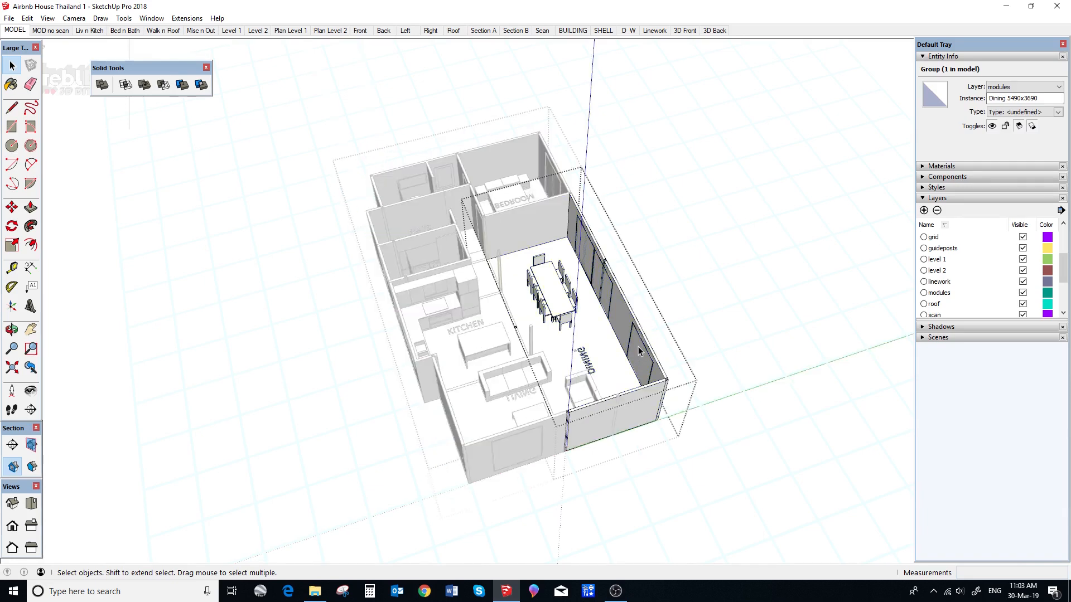
left_click(638, 346)
Paste the copied door-and-window component in place inside the Dining module and deselect
left_click(27, 18)
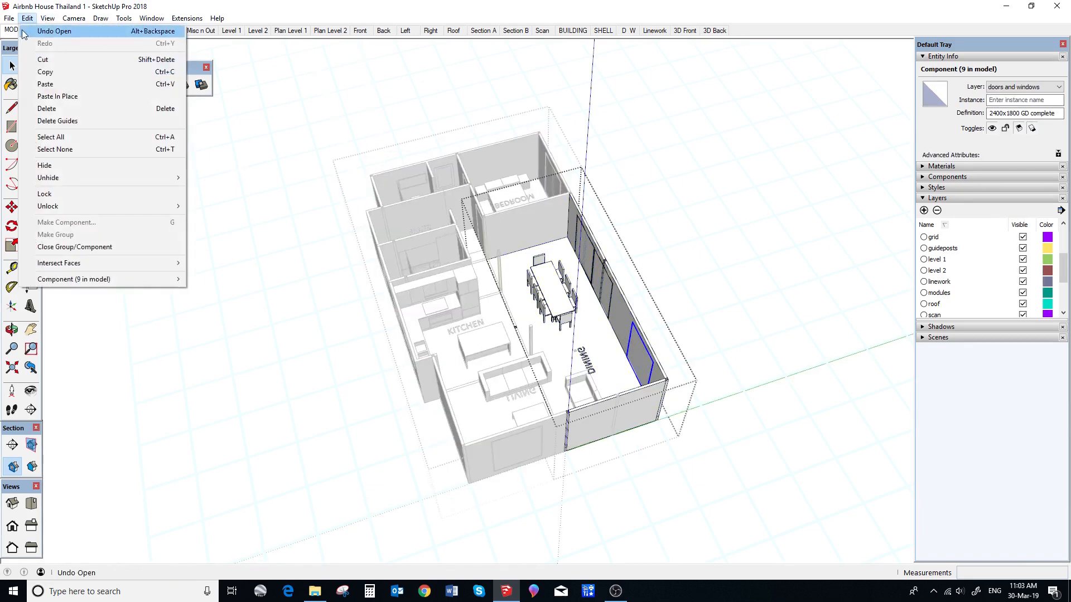
left_click(39, 92)
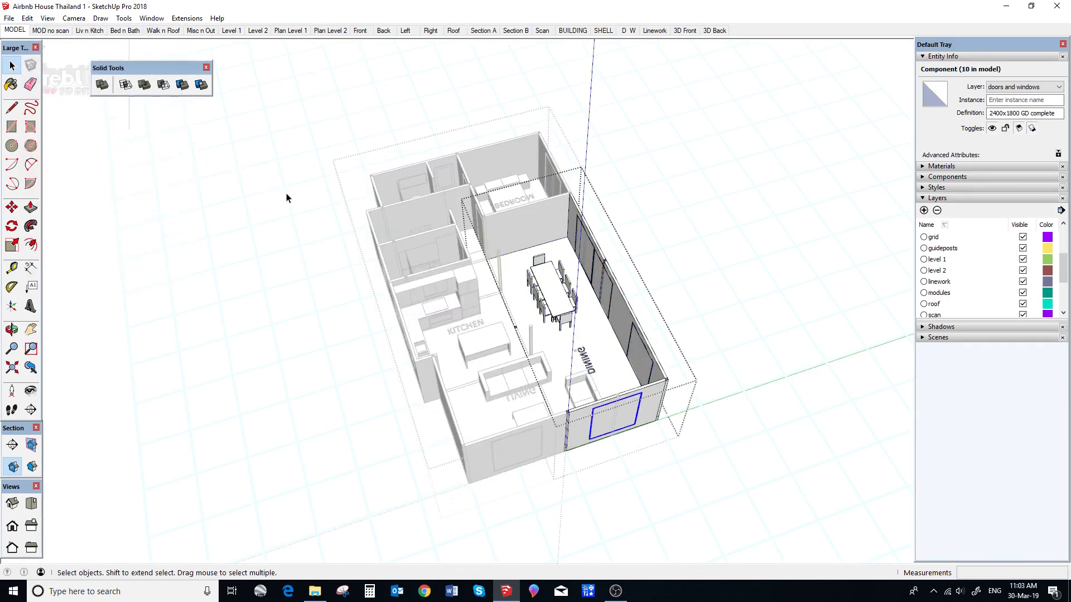
middle_click_drag(286, 199, 366, 149)
left_click(317, 184)
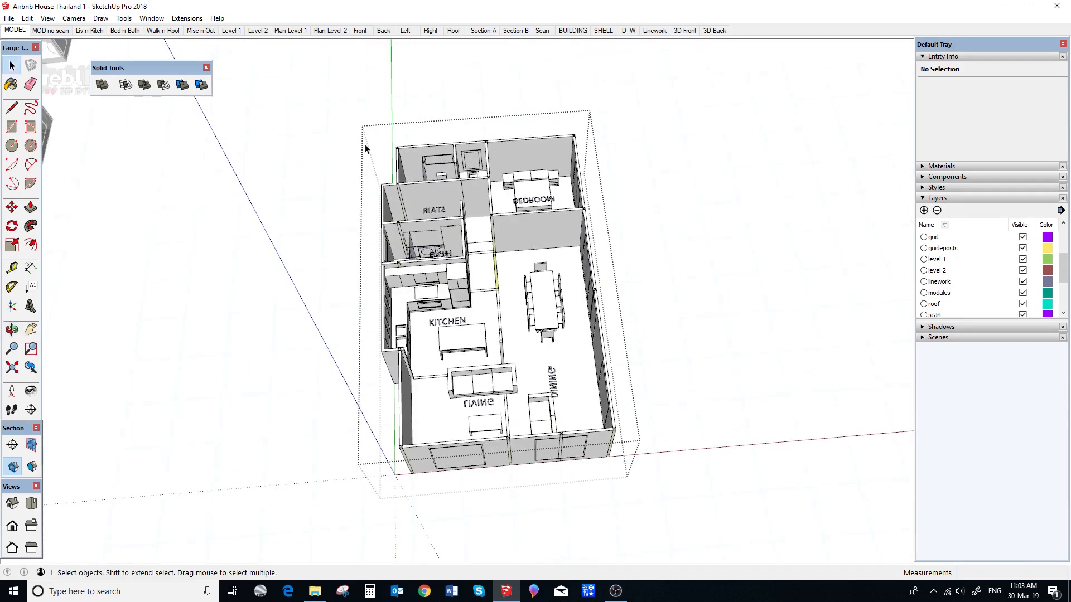
Explode the seven selected module groups into their 46 components and groups, then deselect
mouse_move(359, 127)
left_mouse_down()
mouse_move(668, 474)
mouse_move(668, 493)
left_mouse_up()
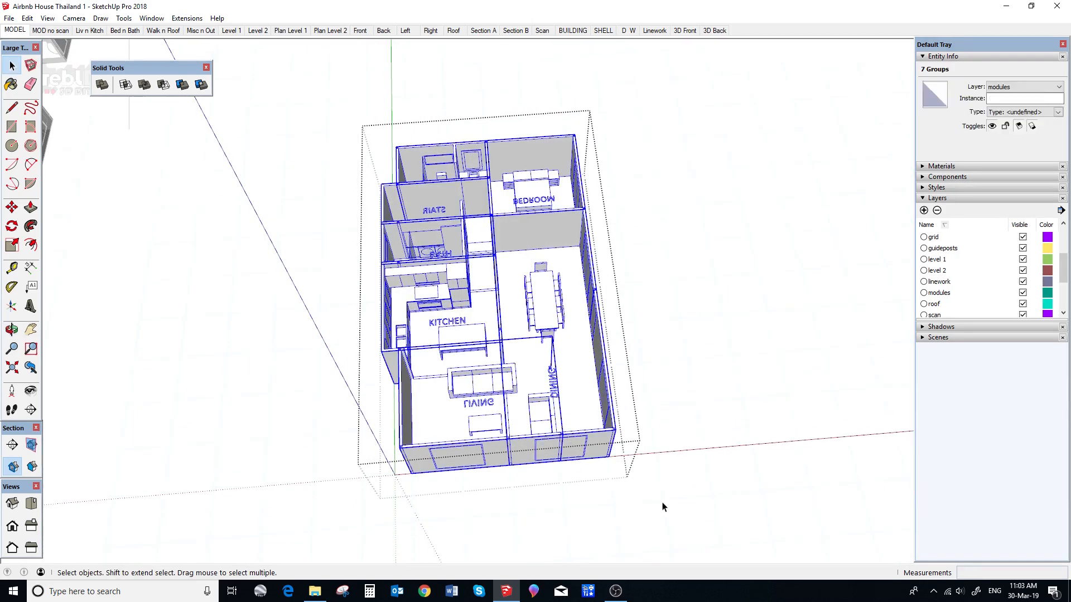
right_click(546, 245)
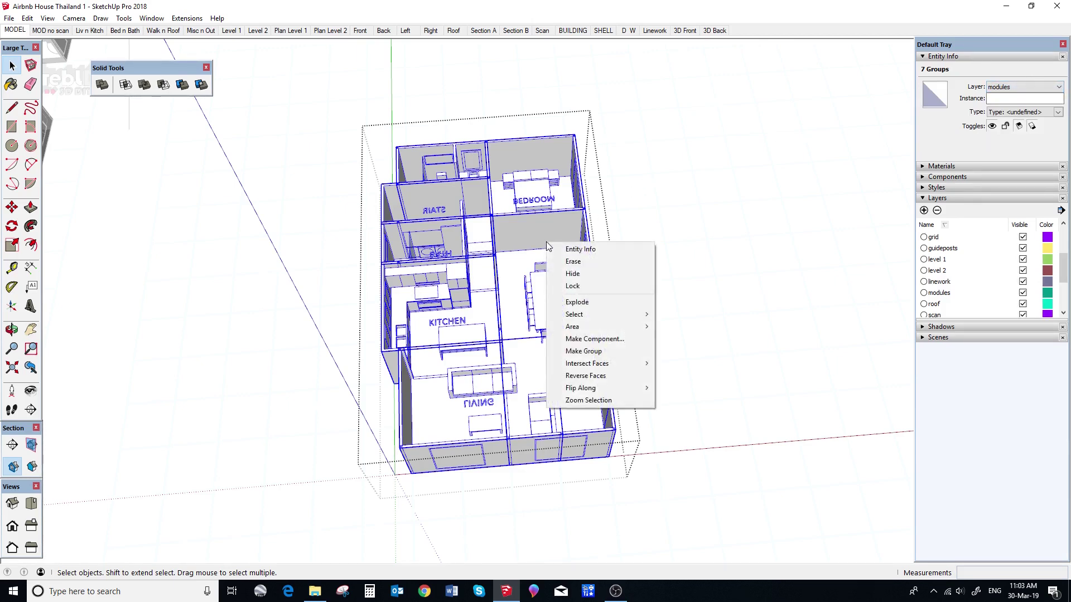
left_click(568, 301)
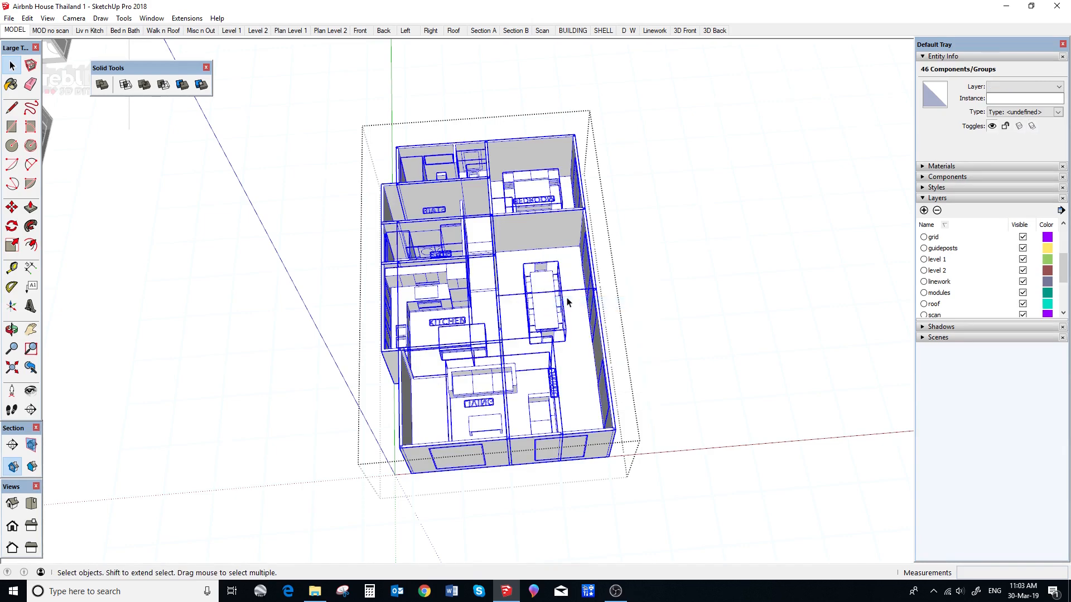
middle_click_drag(567, 302, 612, 293)
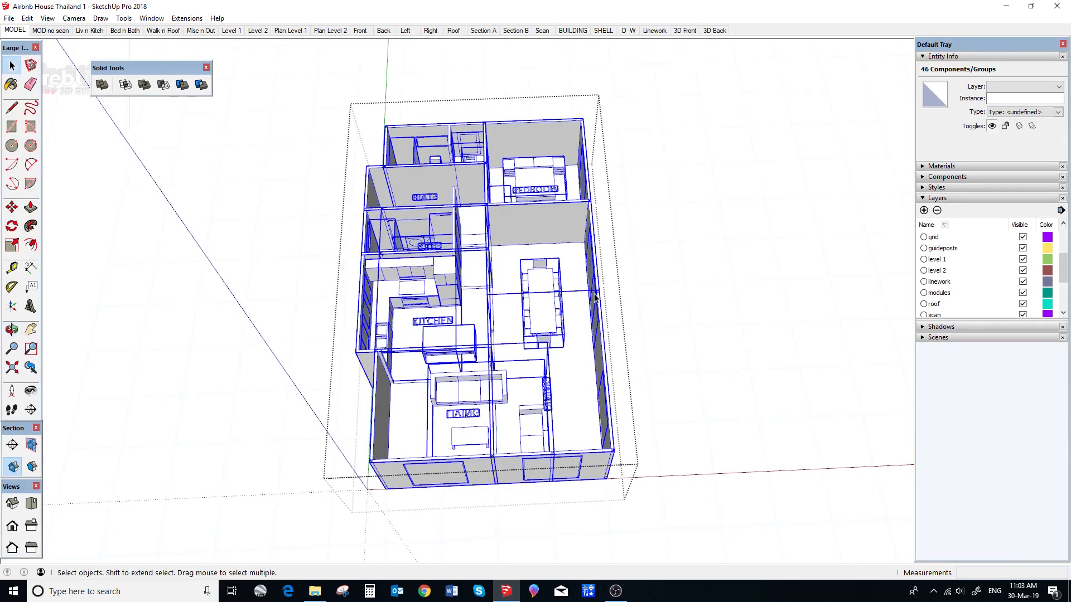
left_click(613, 293)
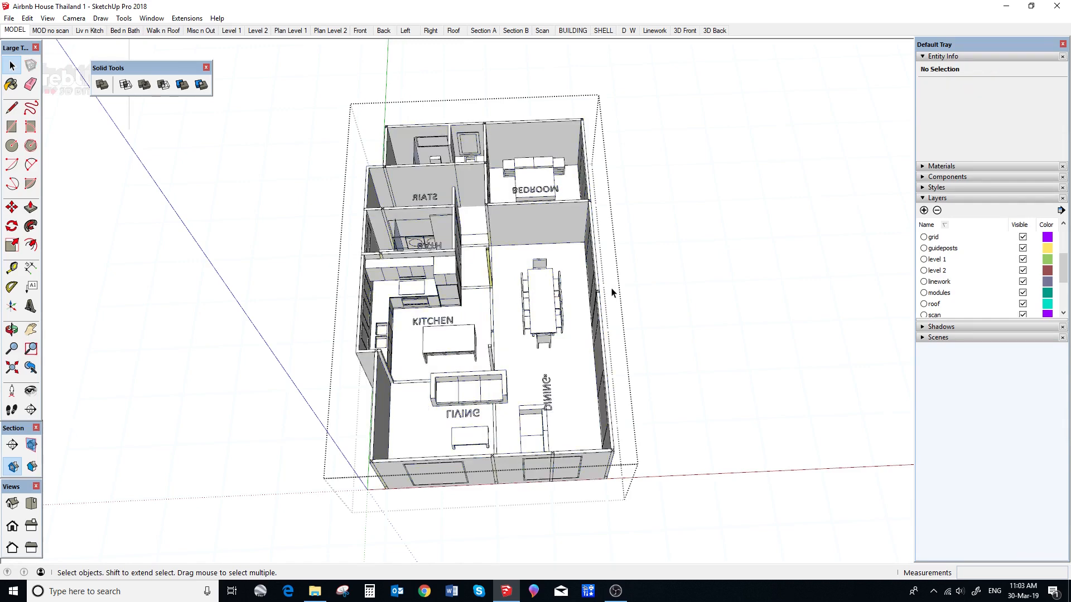
Show the SHELL scene from above and window-select all the wall groups
left_click(604, 31)
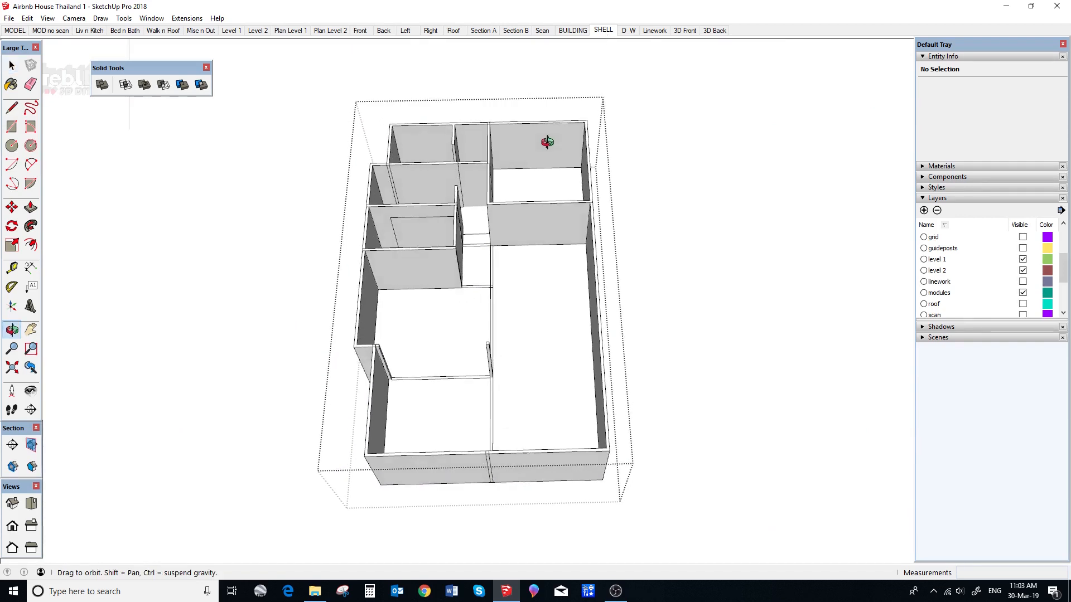
middle_click_drag(567, 132, 416, 119)
left_click_drag(397, 107, 624, 419)
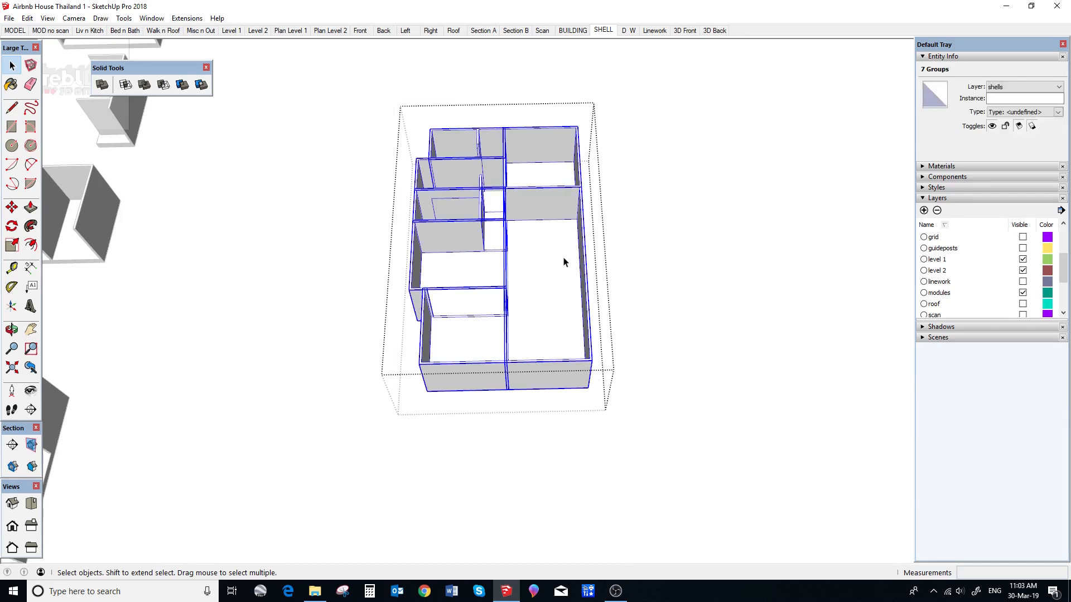
Check each wall group's Solid Group volume in Entity Info and pick the one that is not solid
left_click(464, 136)
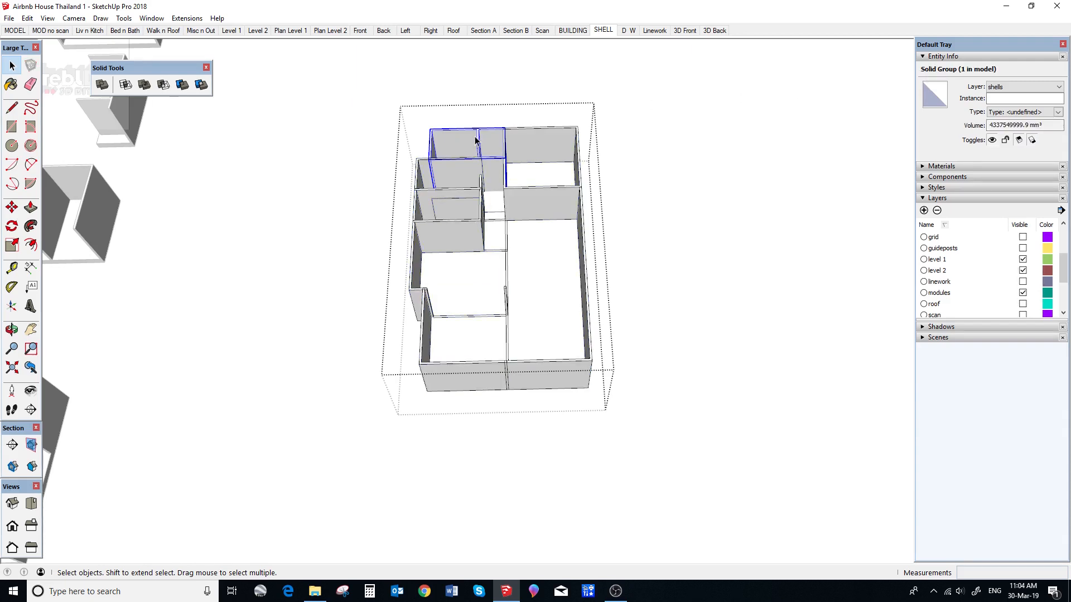
left_click(533, 148)
left_click(425, 173)
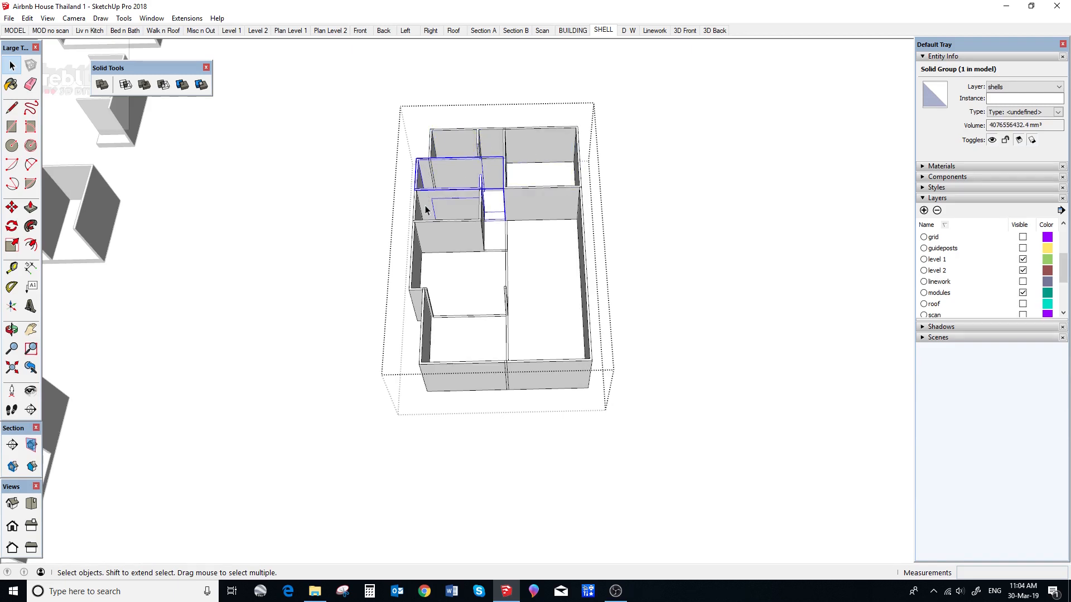
left_click(461, 144)
left_click(525, 145)
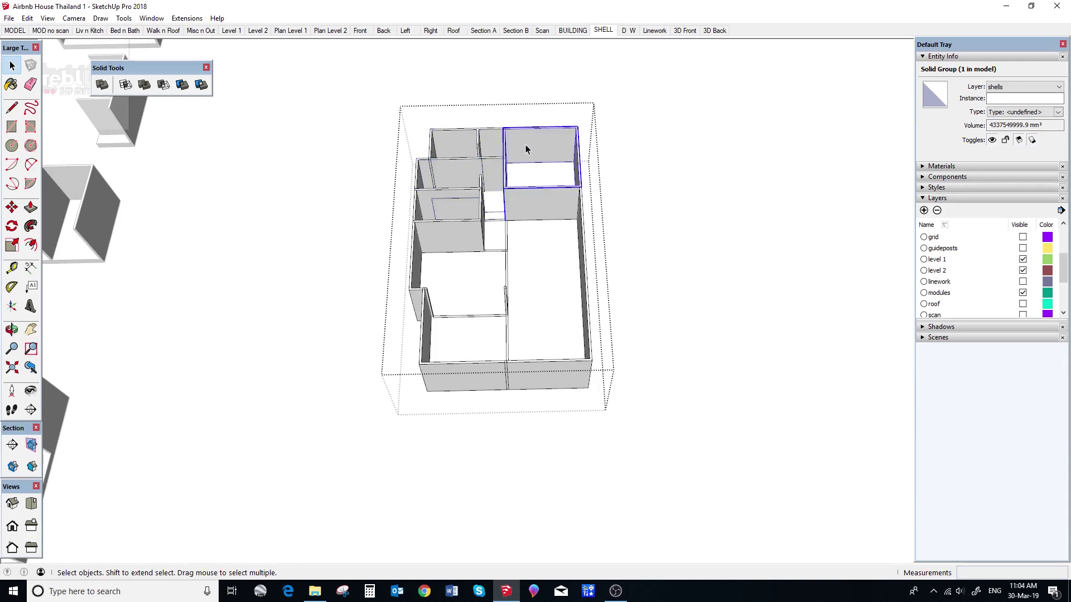
left_click(456, 183)
left_click(422, 164)
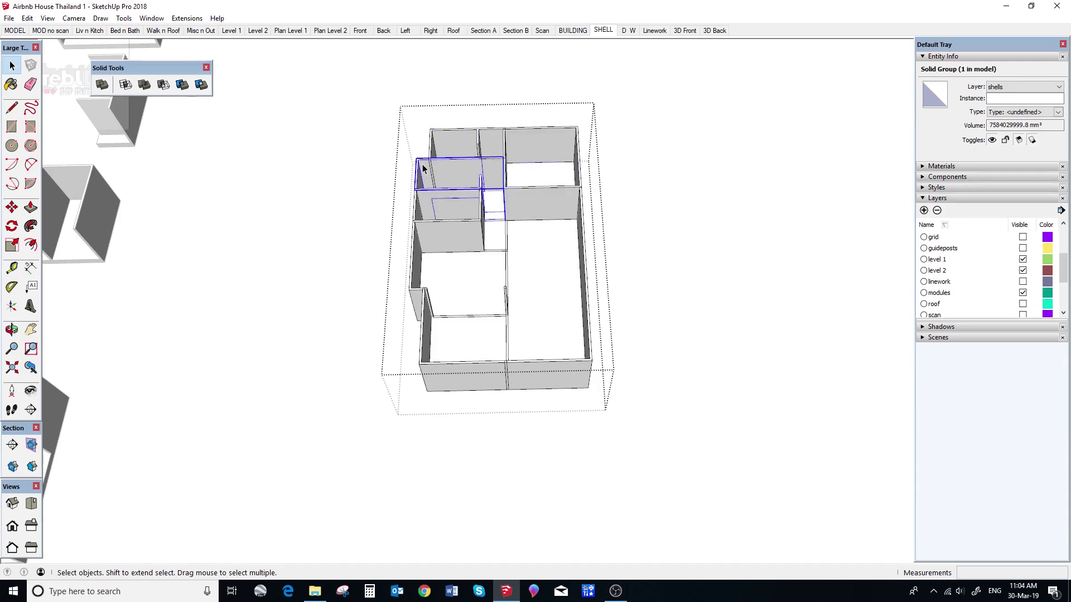
left_click(425, 205)
left_click(426, 222)
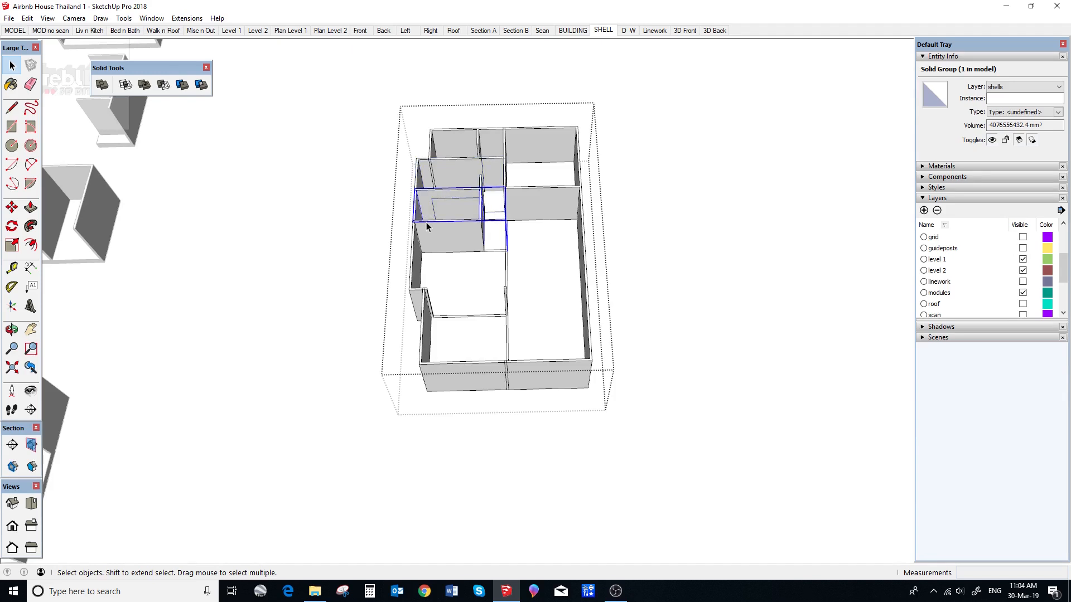
left_click(426, 222)
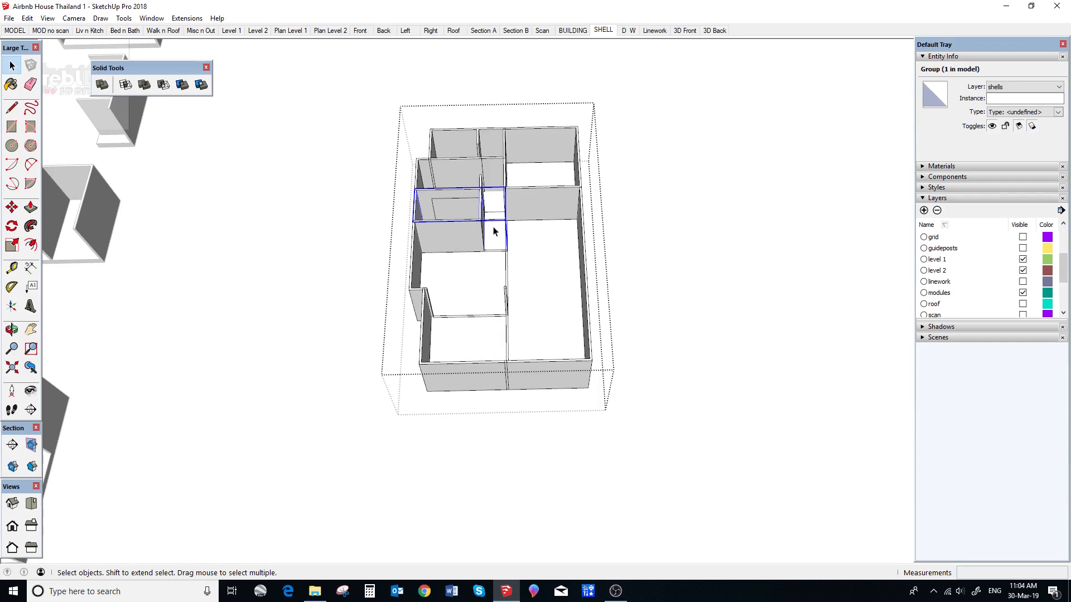
scroll(495, 233, "up", 2)
scroll(496, 233, "up", 2)
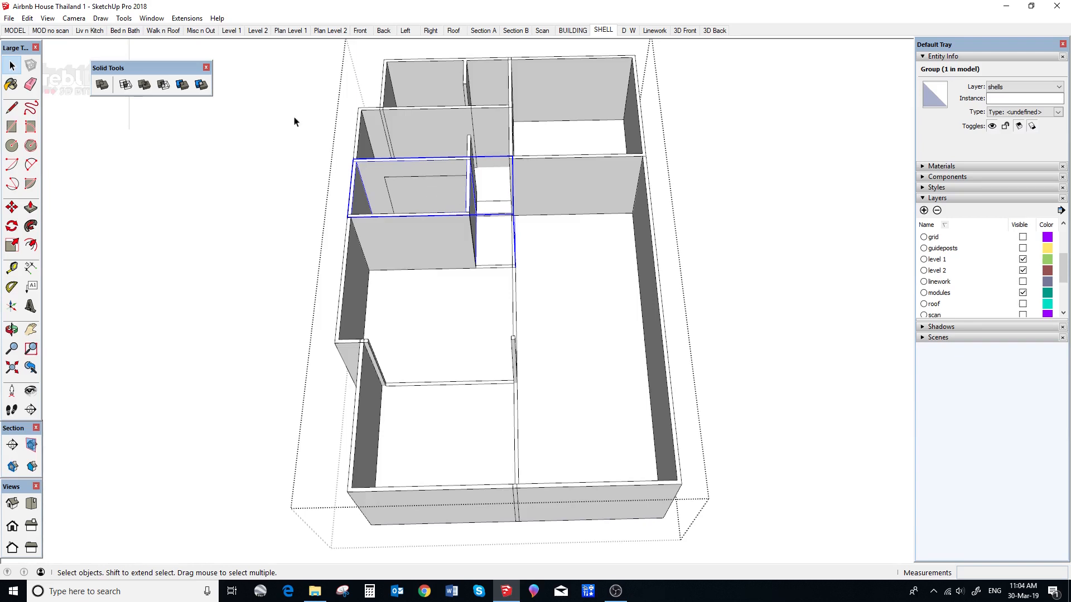
Run Solid Inspector on the faulty wall group, fix its internal face and close the error report
left_click(124, 19)
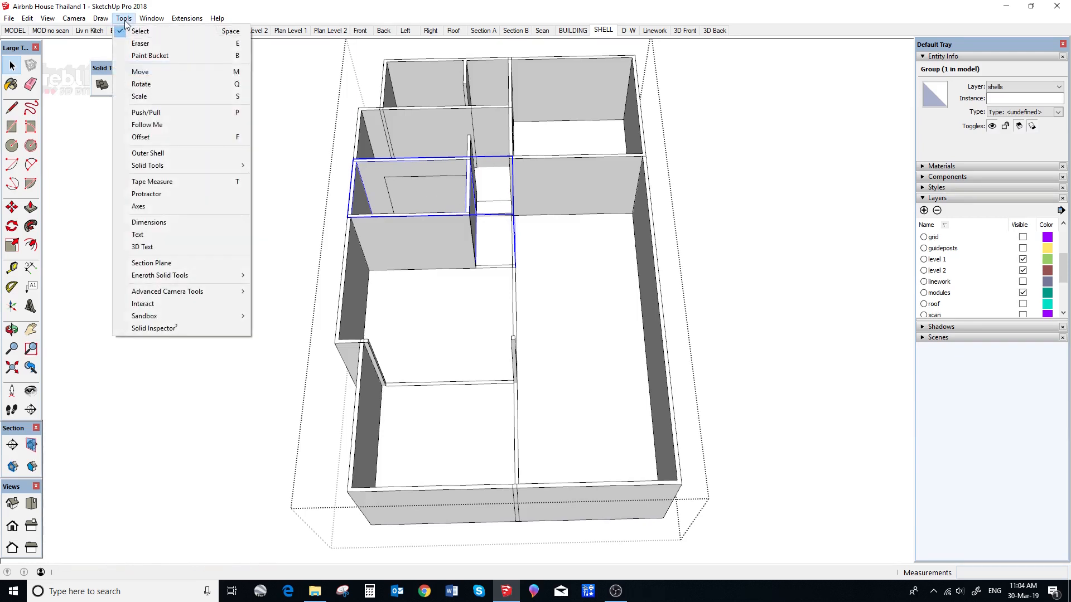
left_click(144, 328)
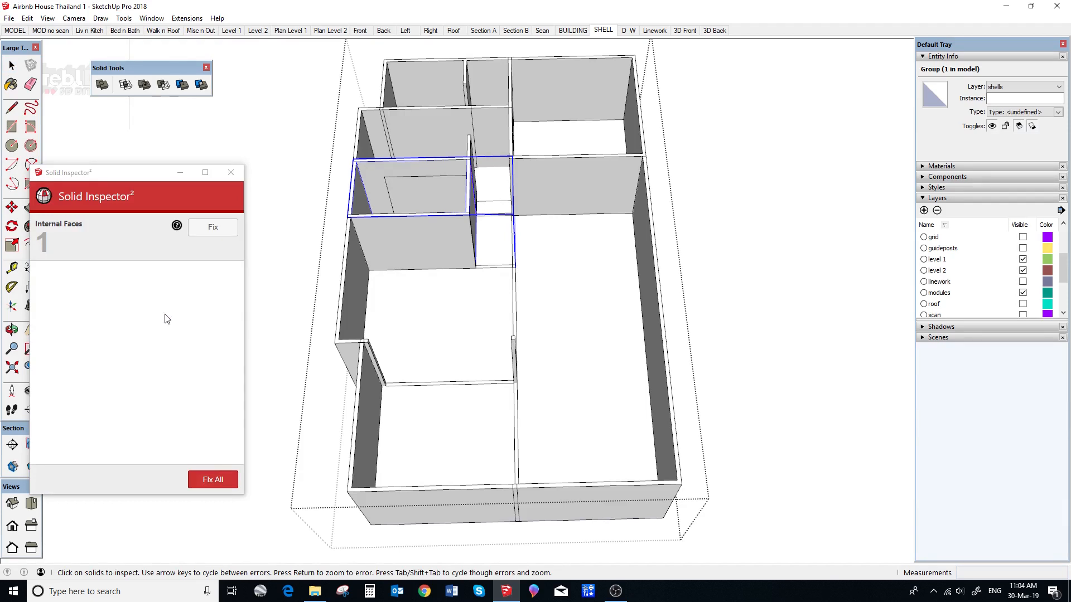
left_click(216, 228)
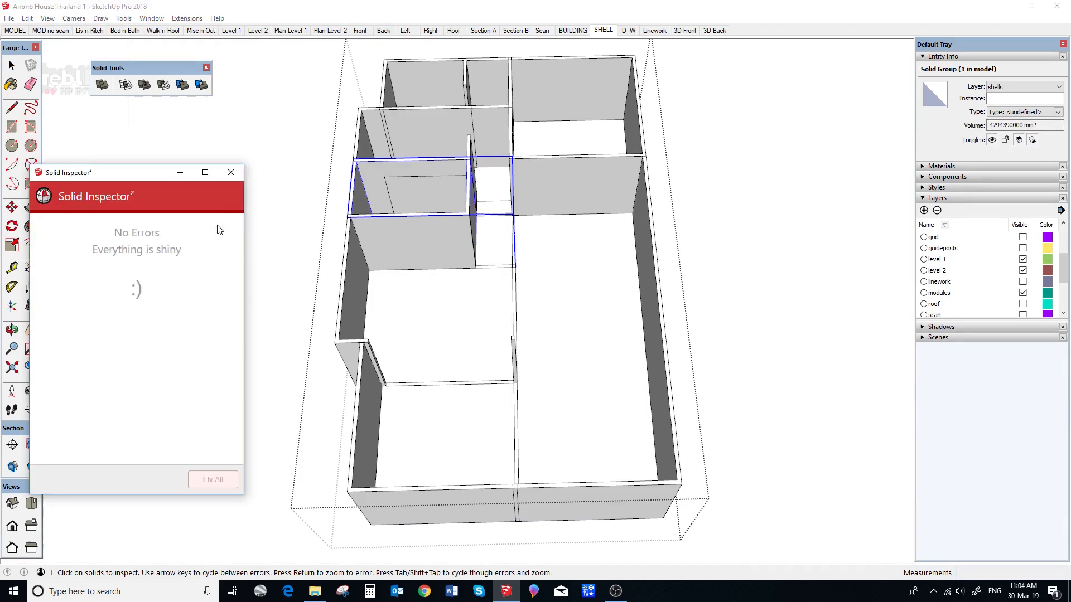
left_click(234, 173)
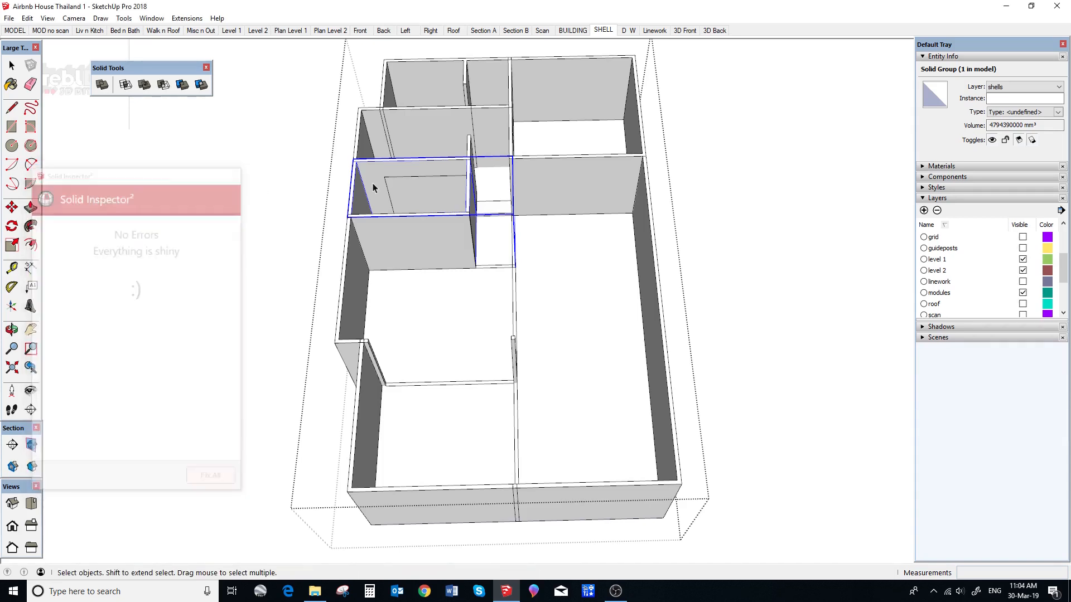
scroll(442, 220, "down", 3)
Select all seven wall solids of the shell, adding the lower-left group with Shift
middle_click_drag(442, 220, 431, 216)
left_click_drag(374, 91, 665, 456)
left_click(337, 200, "shift")
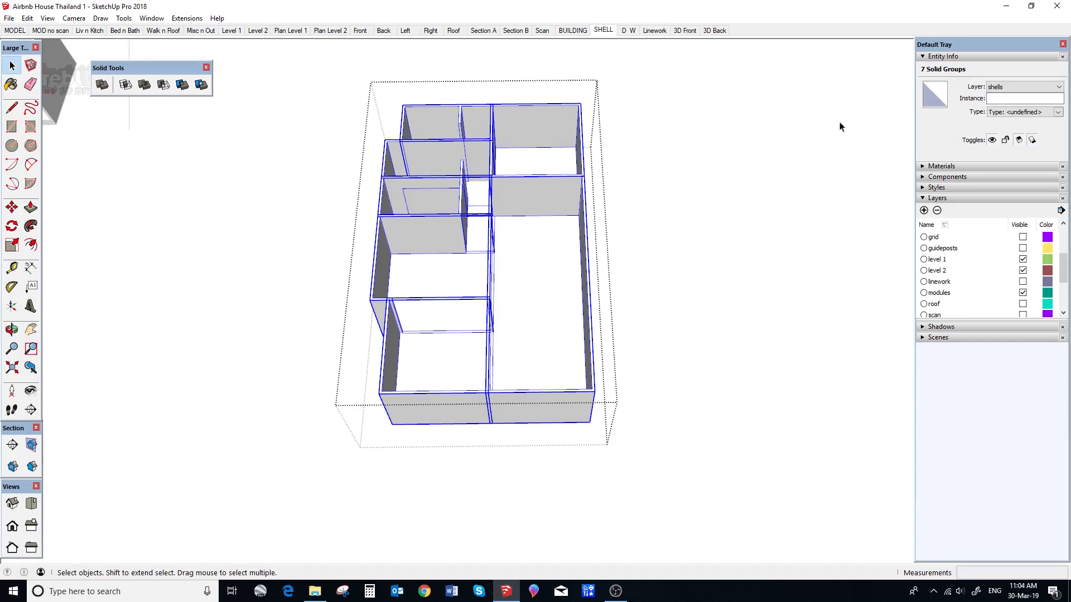
Start Solid Tools Union with the top-right room as the first solid
middle_click_drag(498, 270, 630, 254)
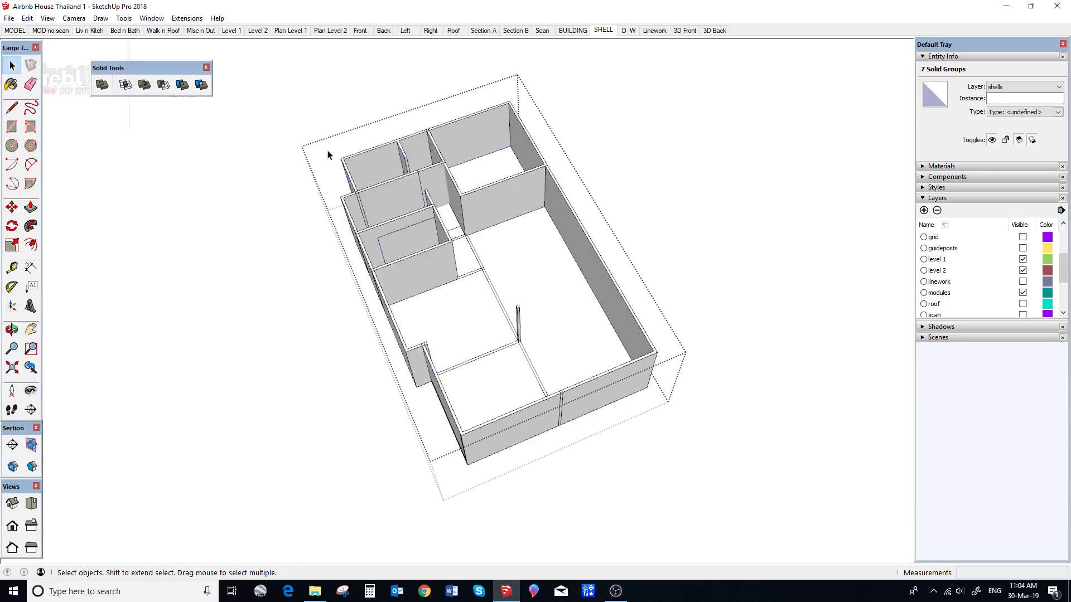
left_click(145, 84)
left_click(468, 126)
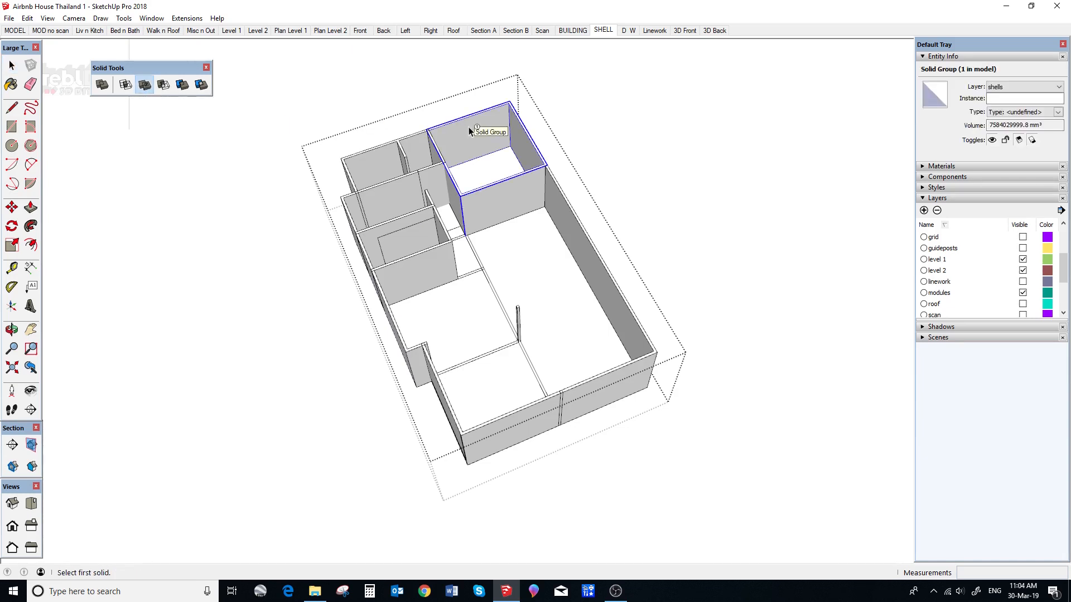
left_click(469, 126)
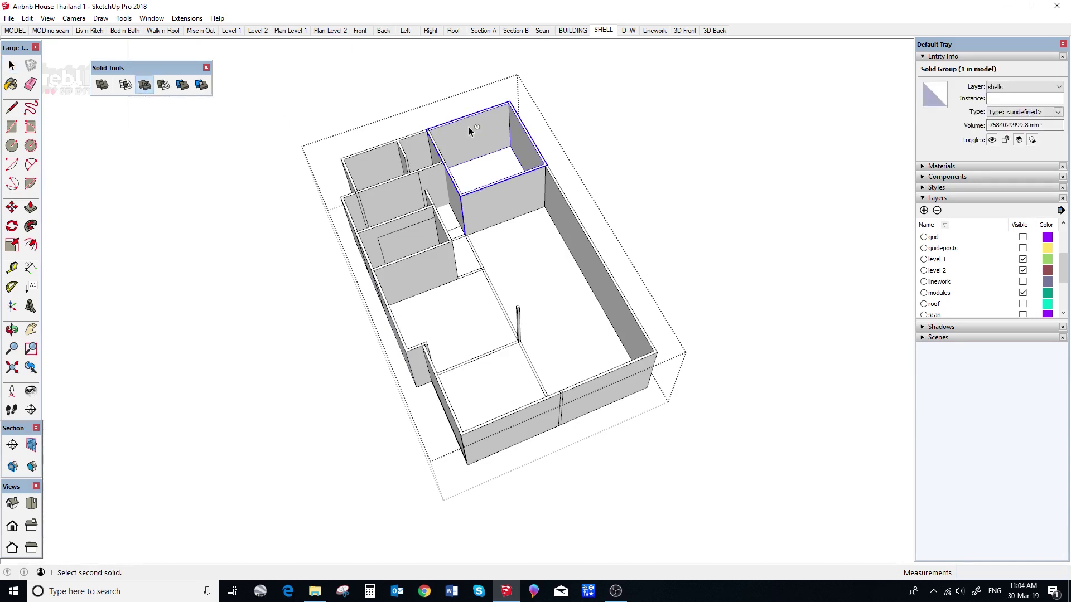
Union the remaining five wall solids into one single shell solid and return to Select
left_click(535, 244)
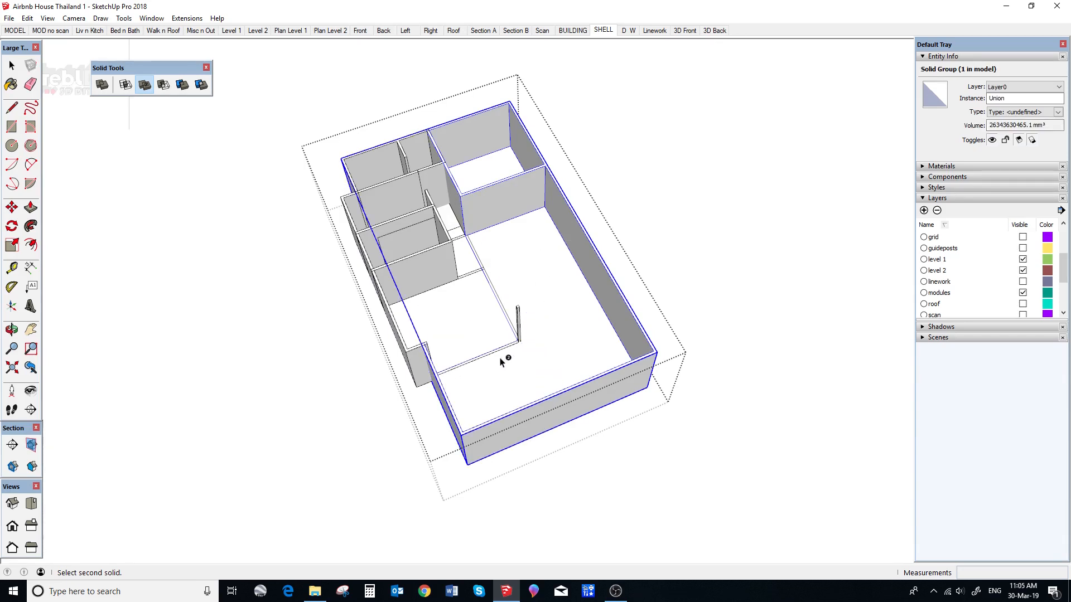
left_click(478, 325)
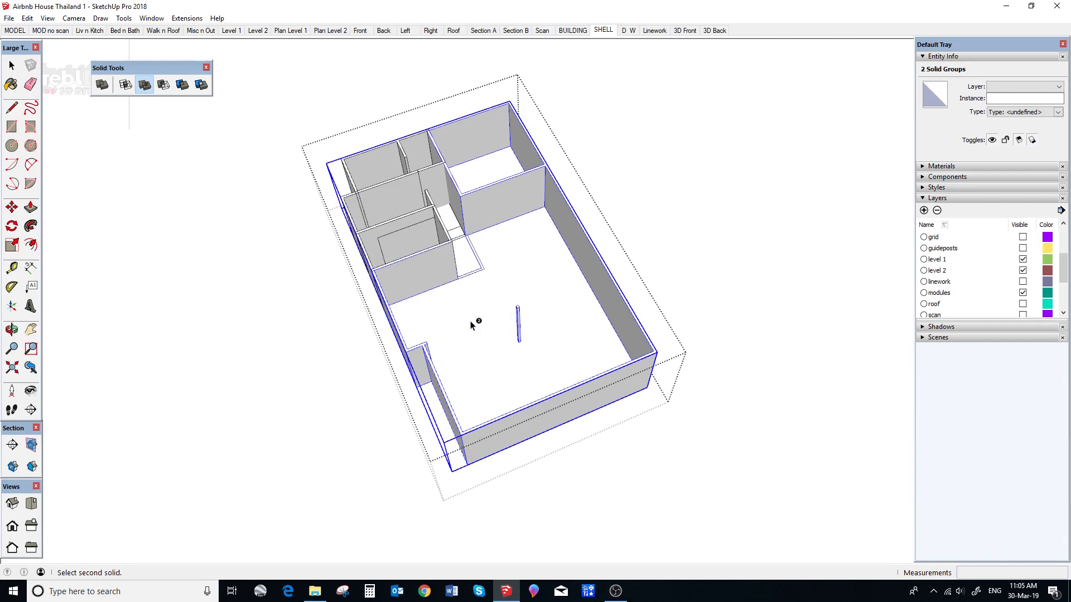
left_click(432, 248)
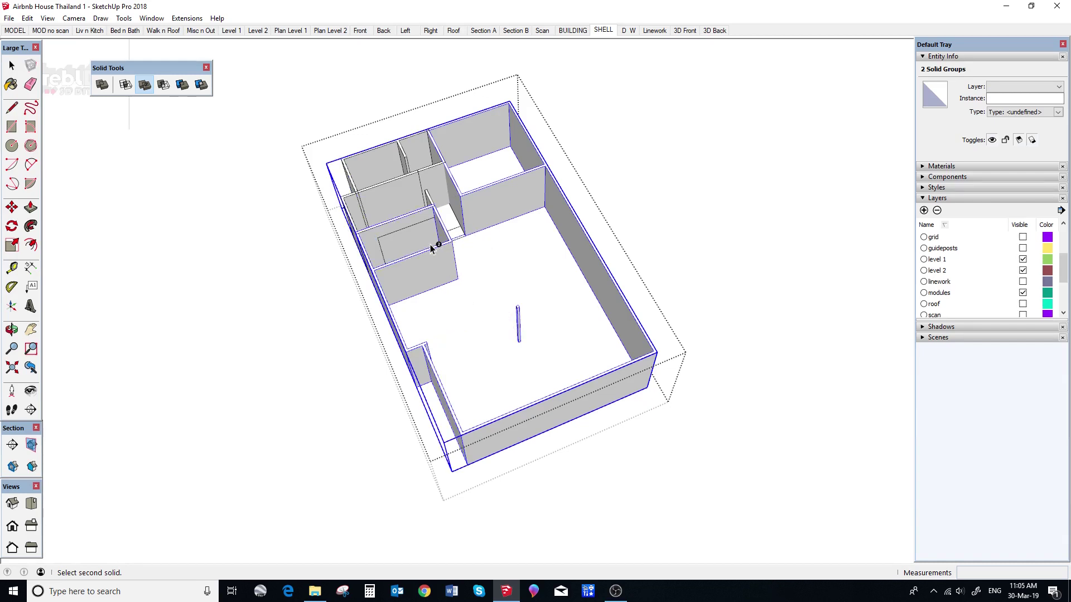
left_click(407, 211)
left_click(370, 191)
middle_click_drag(377, 209, 519, 177)
key("space")
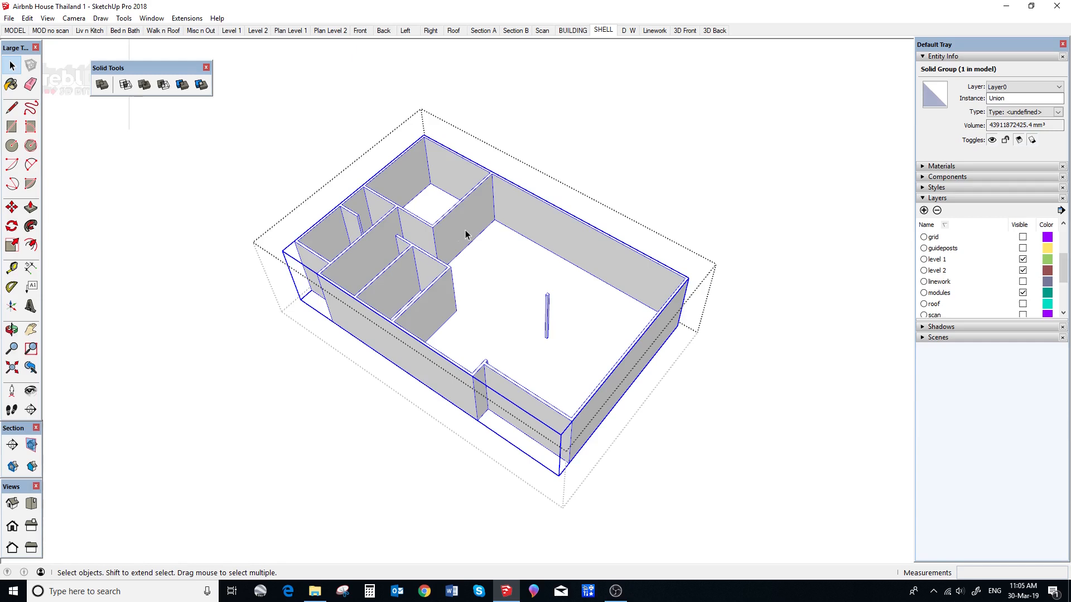
Assign the merged shell group and all 183 entities inside it to the shells layer
left_click(1001, 88)
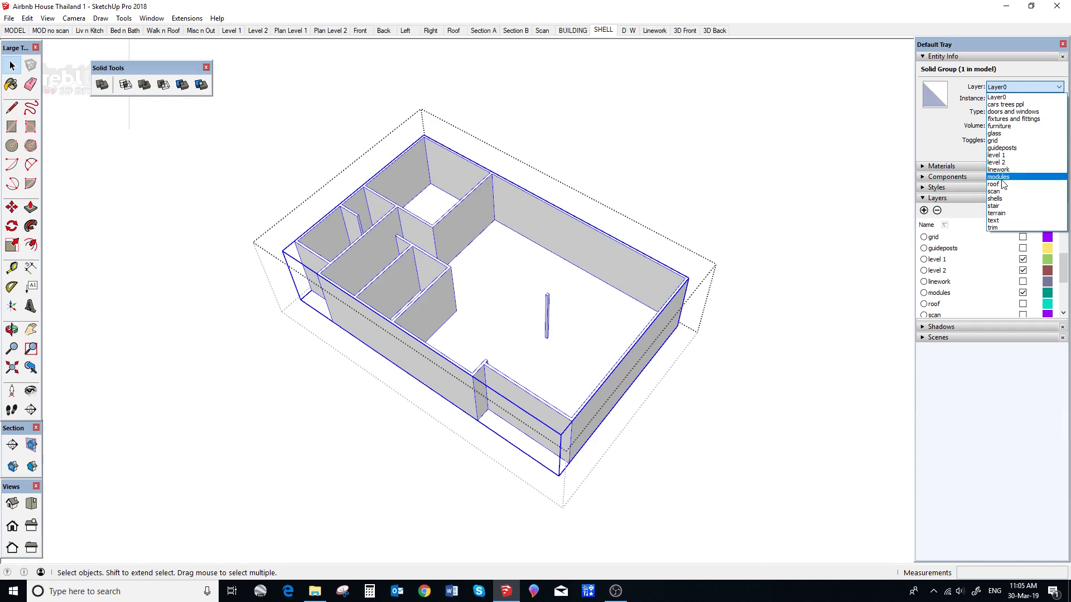
left_click(1001, 199)
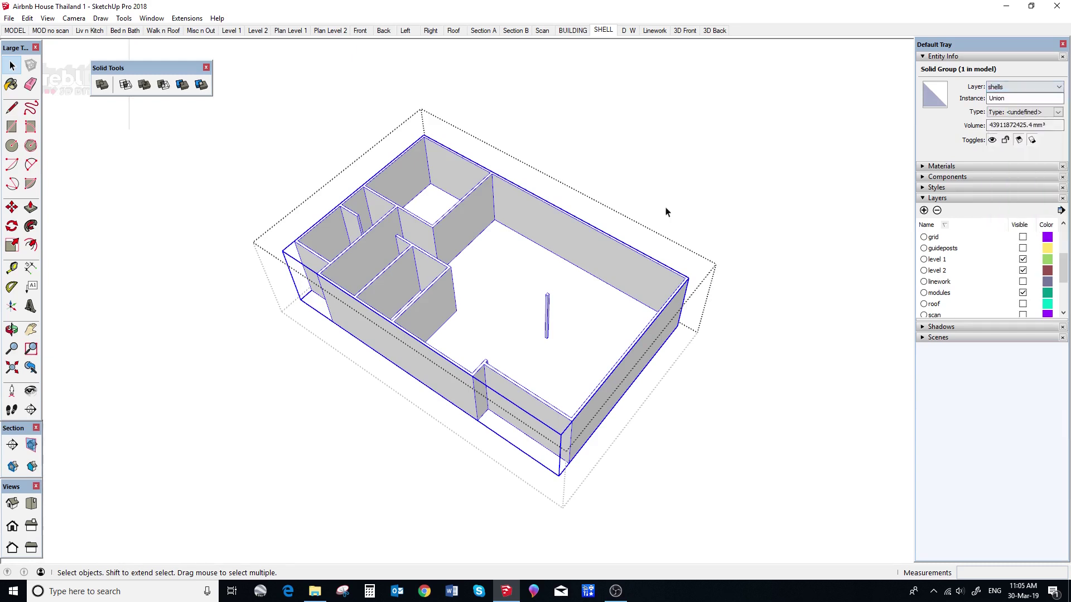
double_click(445, 172)
key("ctrl+a")
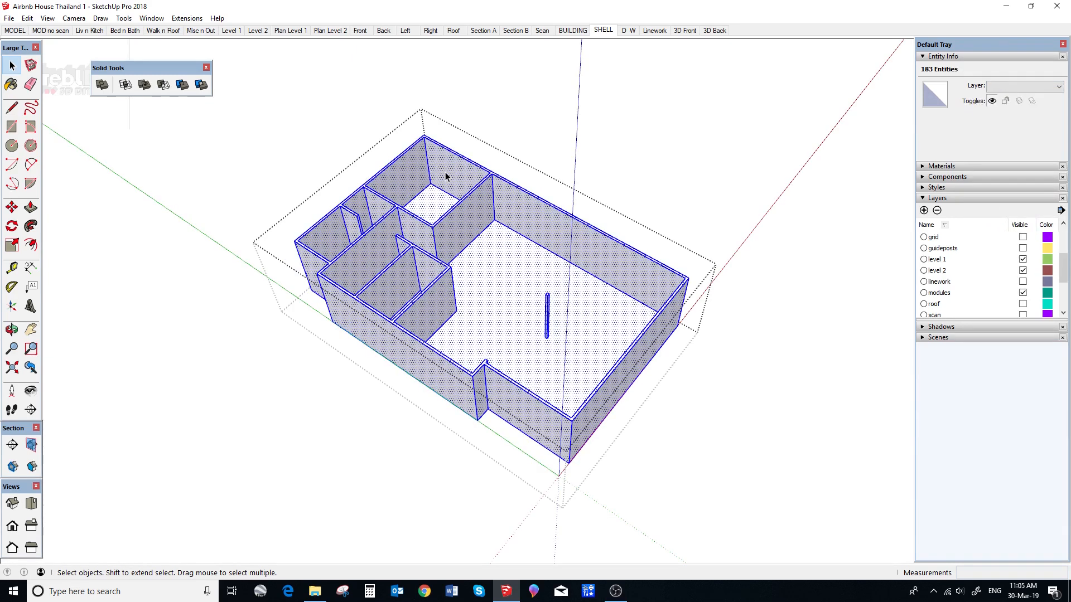
left_click(1024, 86)
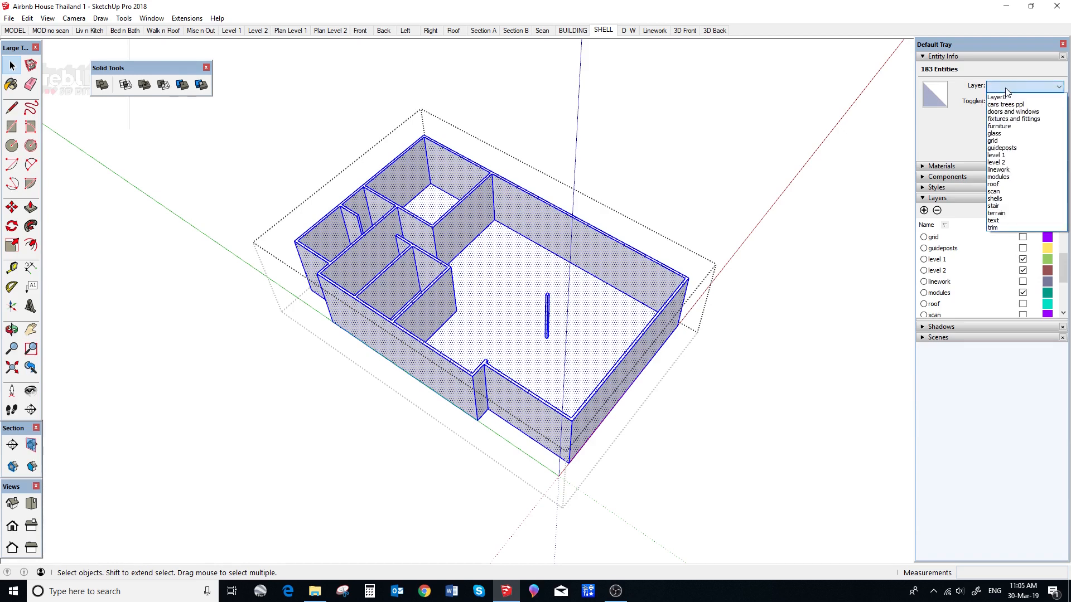
left_click(1000, 199)
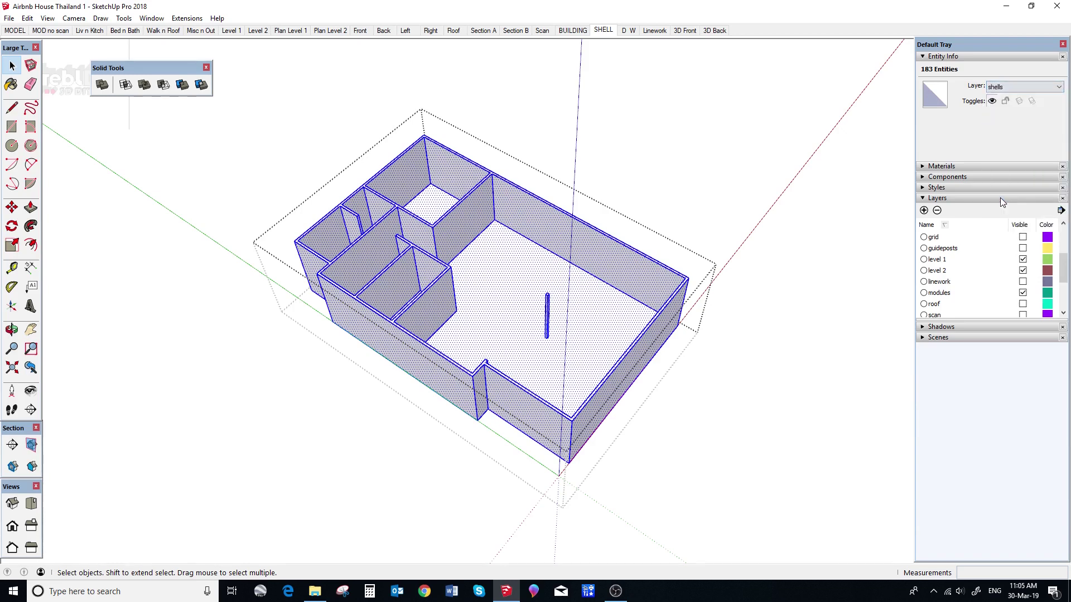
left_click(711, 202)
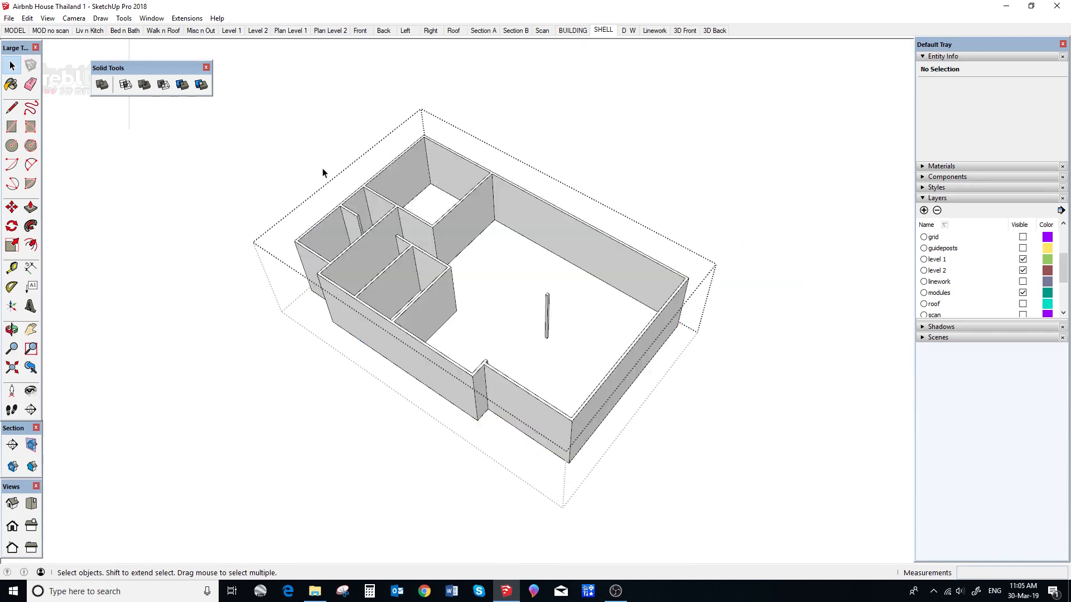
Save the model, open the building group and show the merged walls in the SHELL scene
left_click(9, 18)
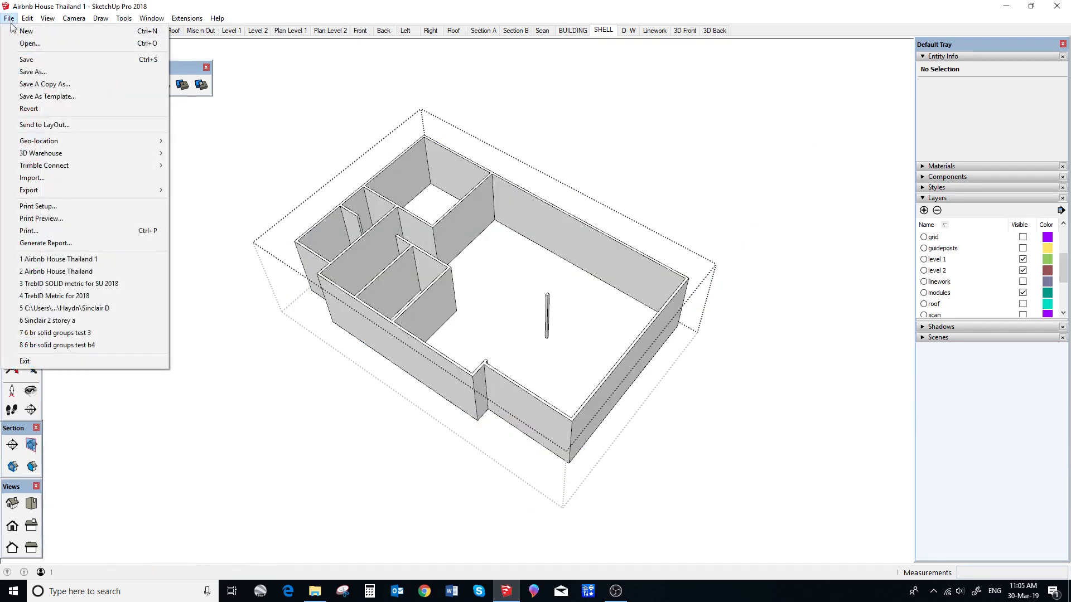
left_click(26, 59)
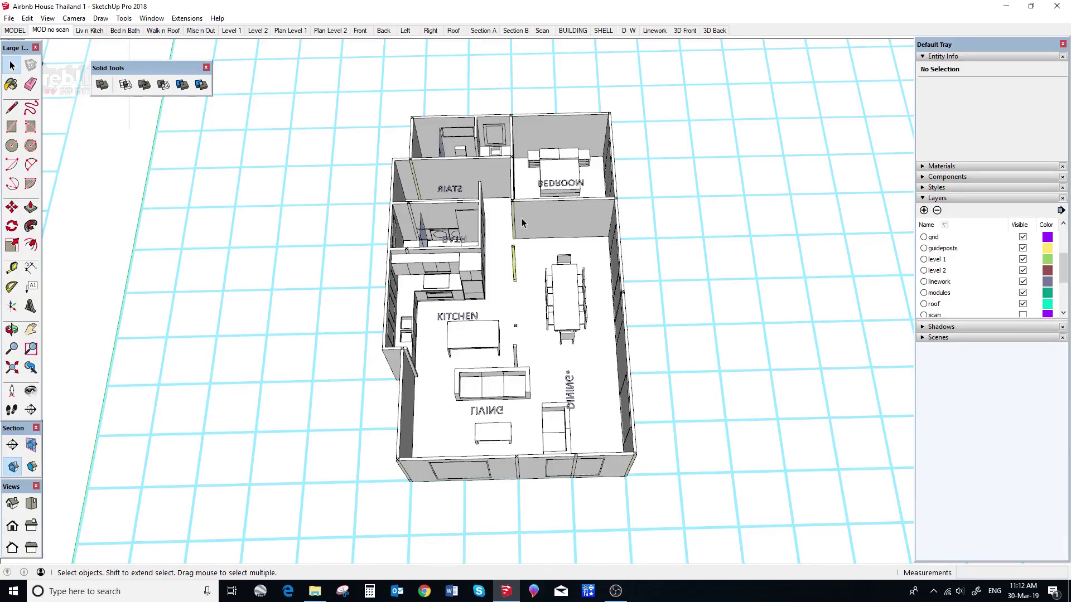
left_click(519, 222)
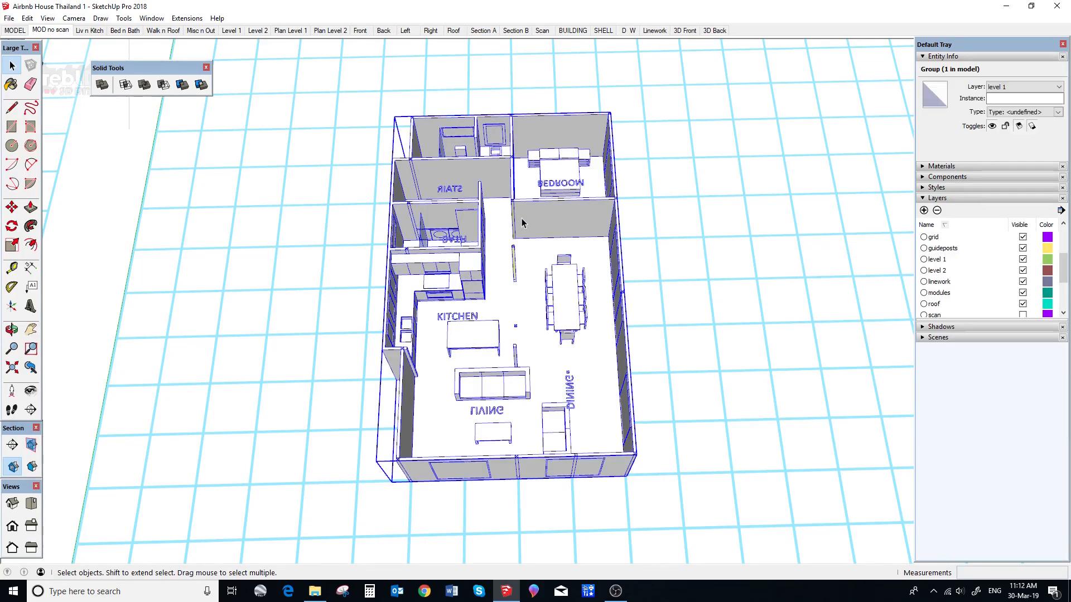
double_click(521, 222)
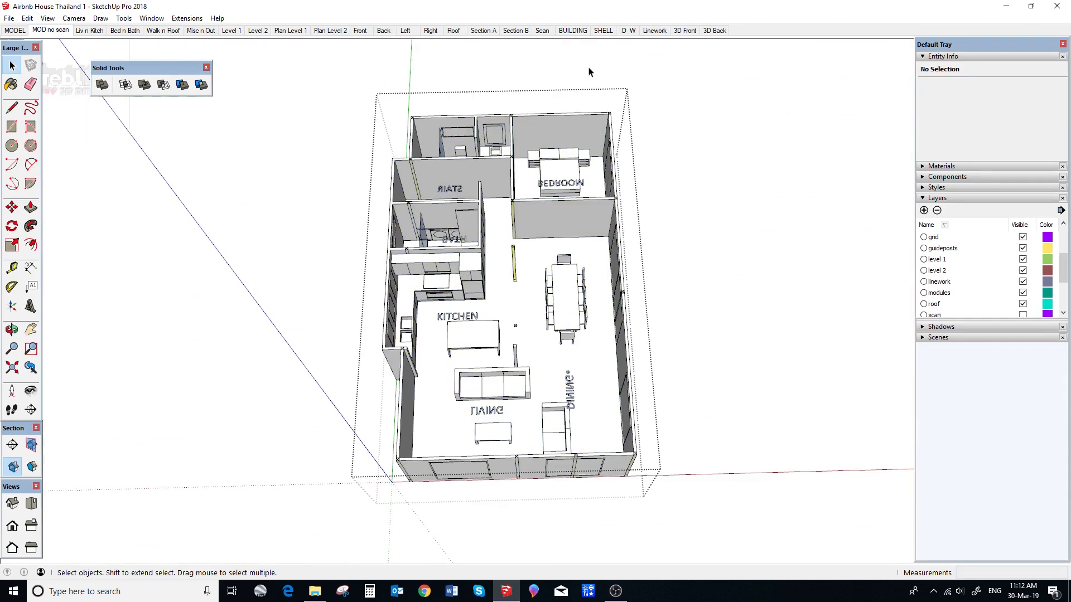
left_click(603, 30)
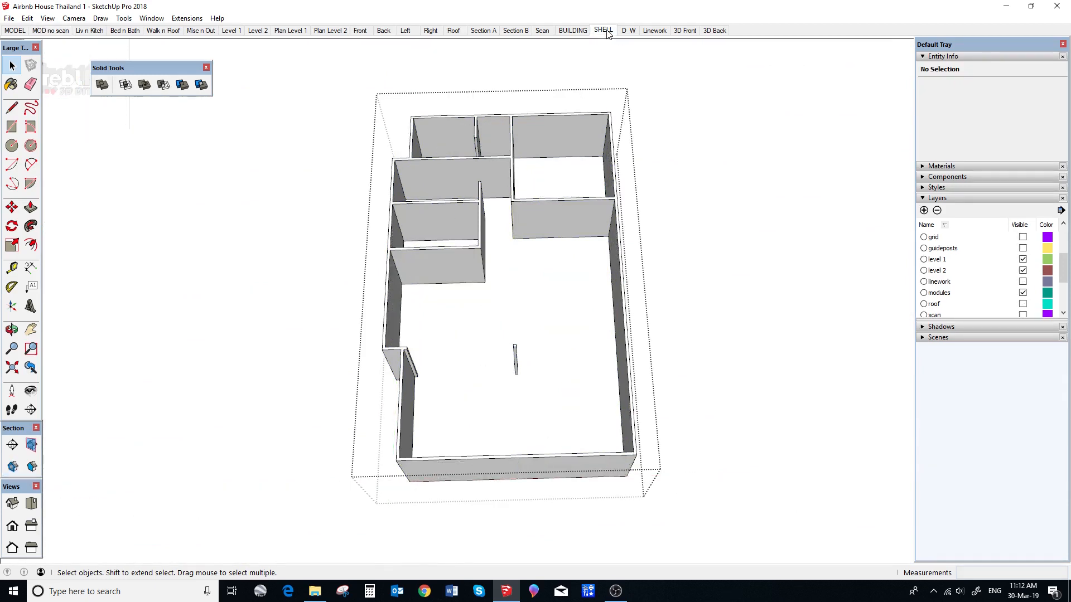
middle_click_drag(512, 250, 626, 194)
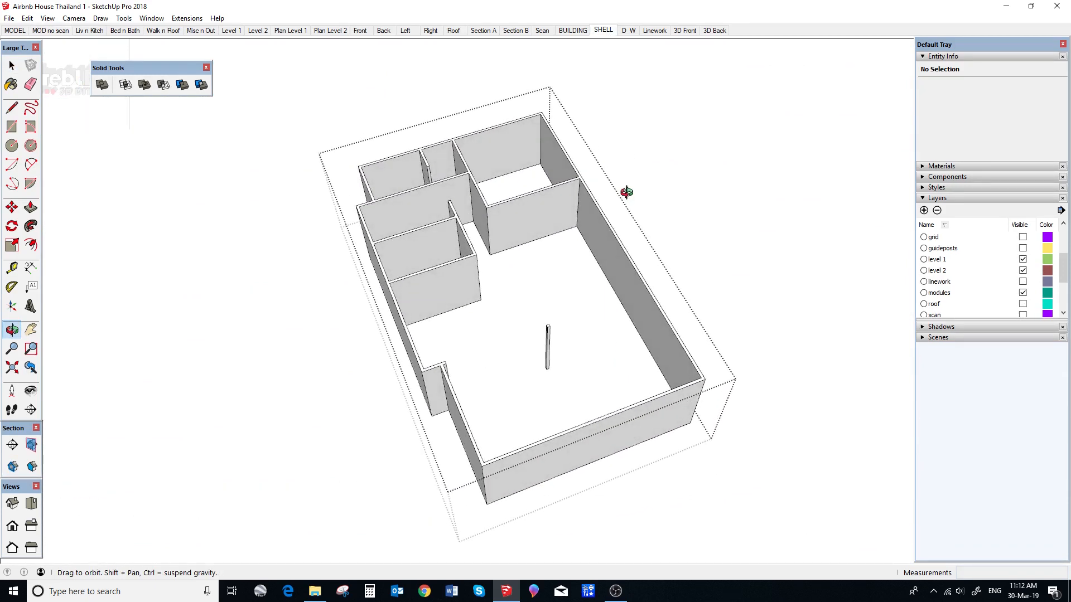
Switch to the D W scene and window-select all fourteen door and window components
key("space")
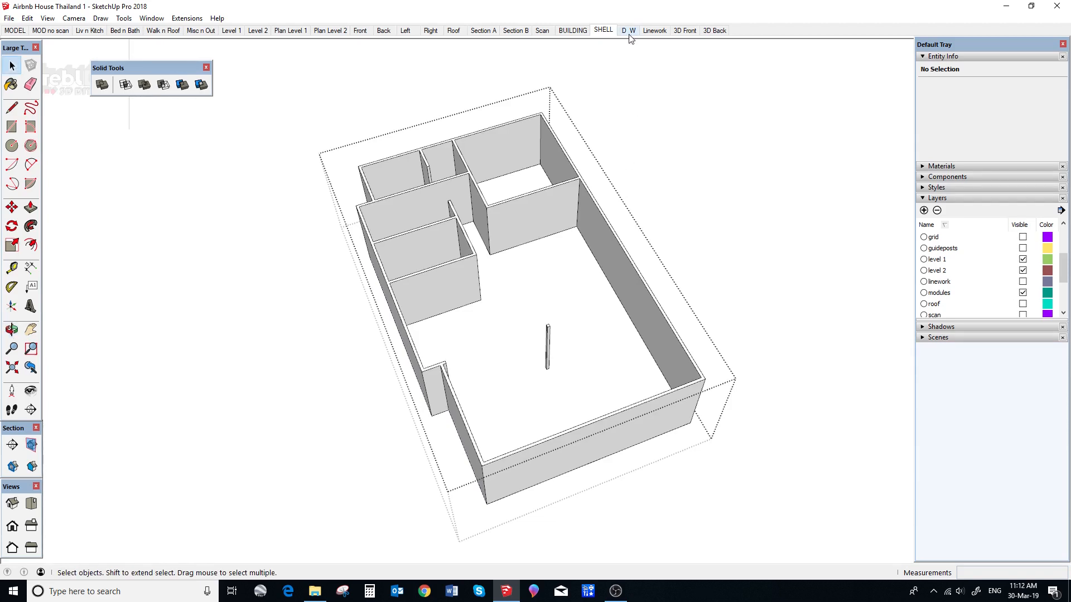
left_click(628, 30)
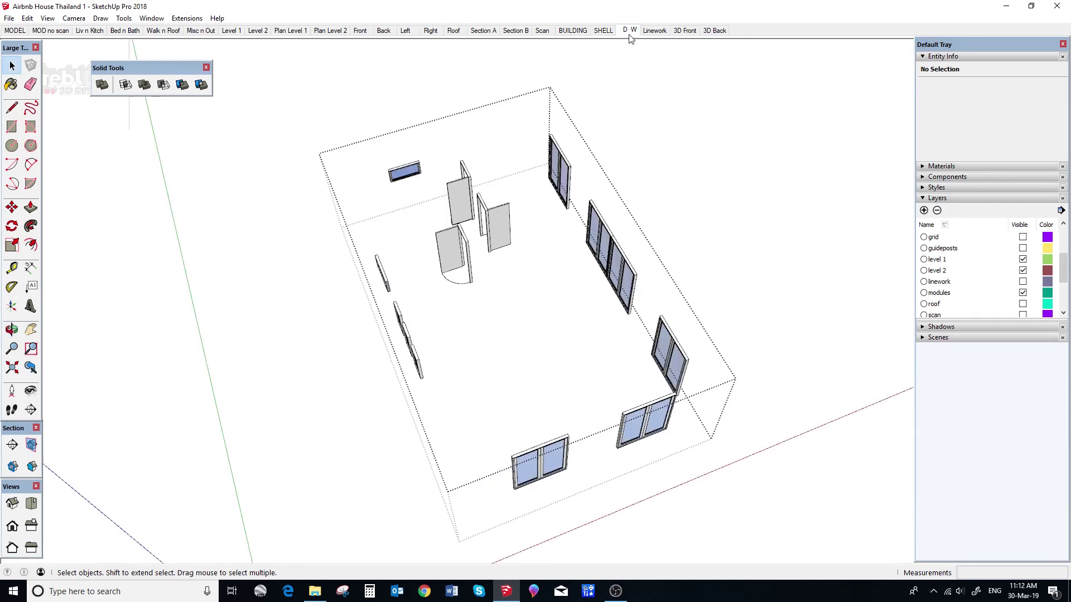
left_click(567, 173)
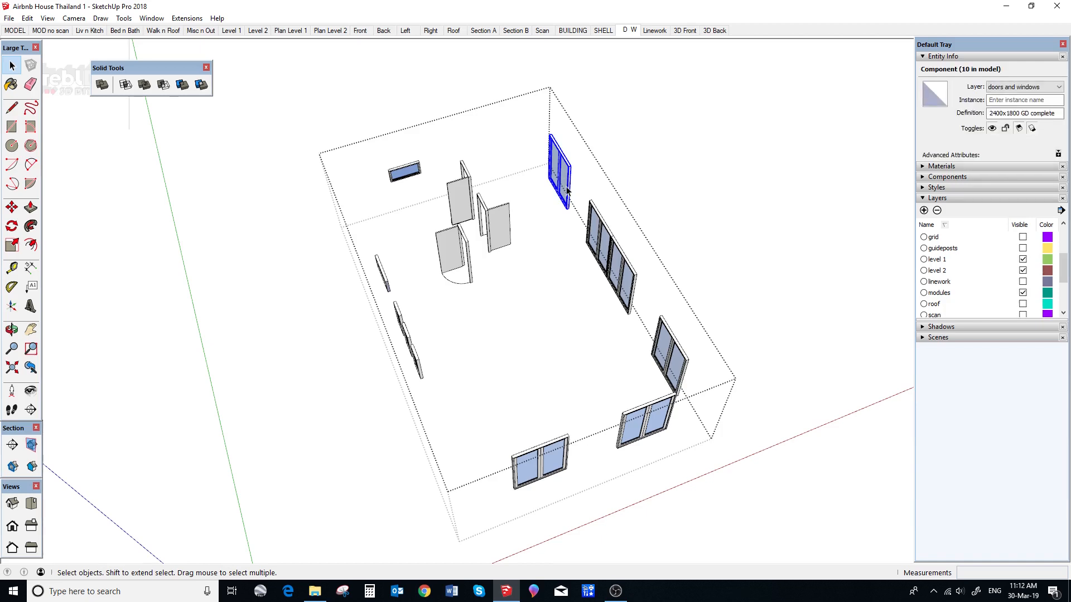
scroll(566, 184, "down", 3)
mouse_move(569, 196)
middle_mouse_down()
mouse_move(557, 257)
mouse_move(460, 181)
middle_mouse_up()
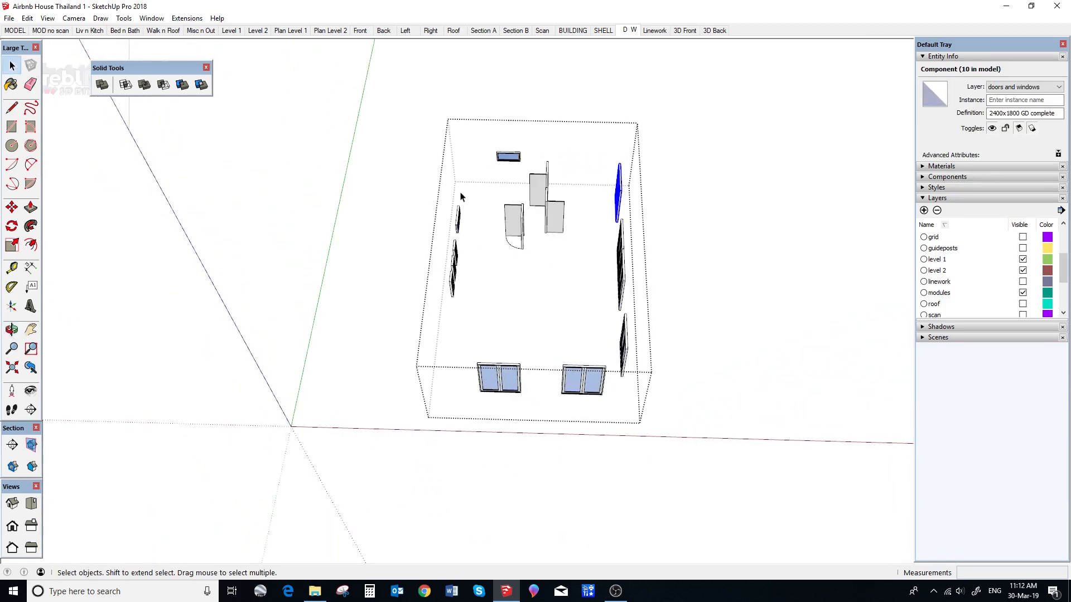
left_click_drag(428, 114, 680, 450)
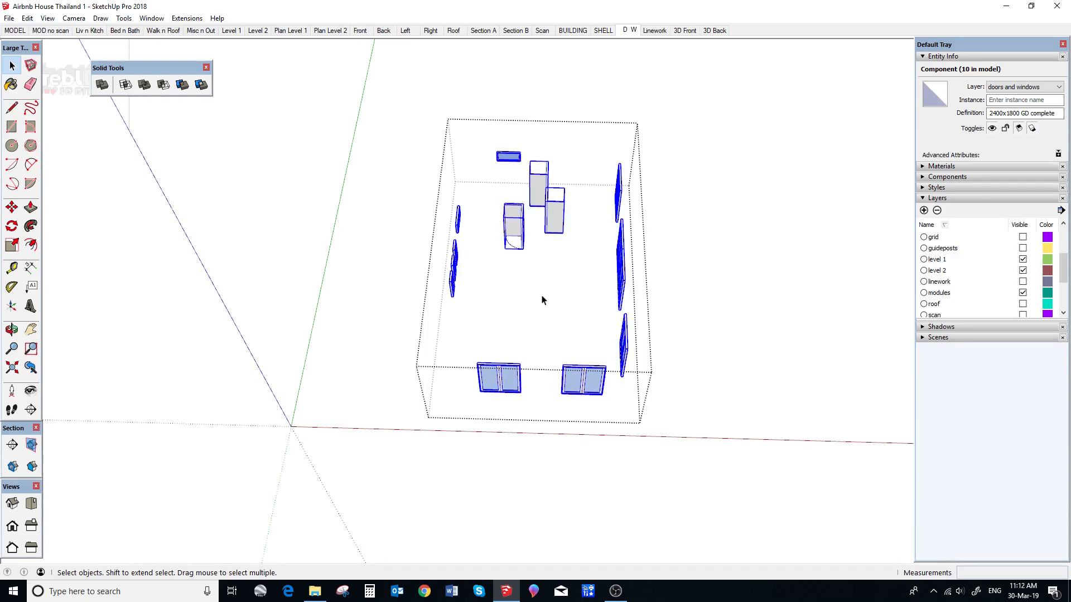
Explode the door and window components into 28 separate components and groups
middle_click_drag(542, 300, 653, 251)
right_click(629, 236)
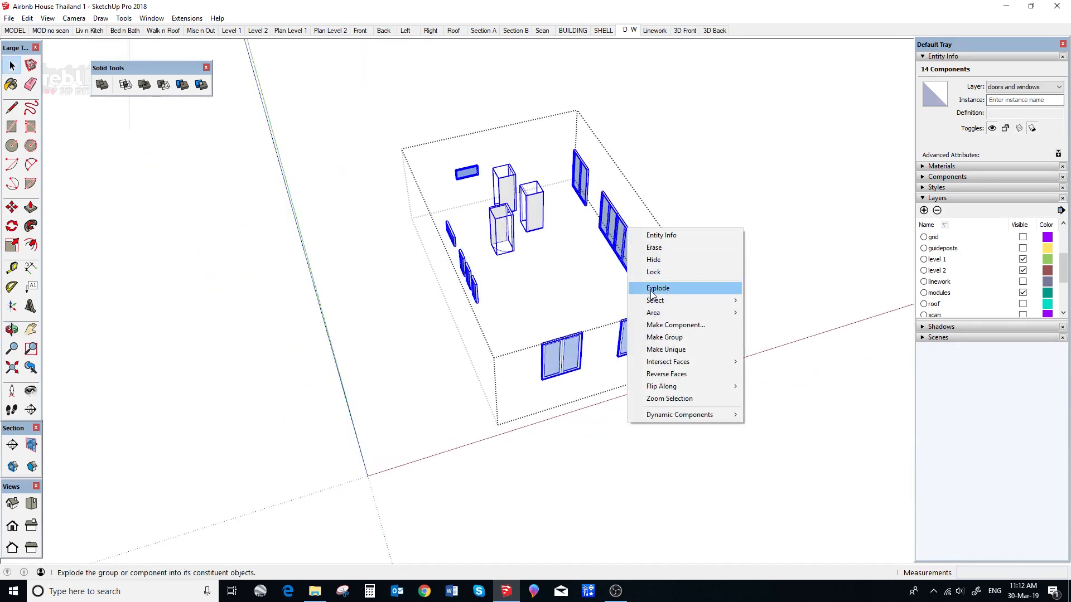
left_click(657, 289)
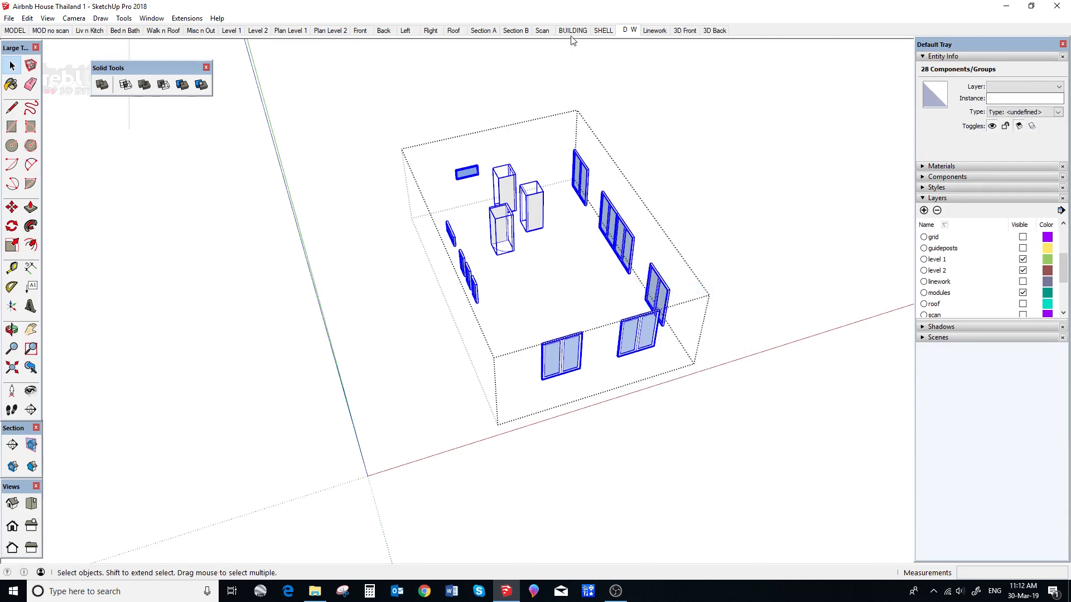
Show the walls with the openings in the SHELL scene and make the opening solids unique copies
left_click(604, 31)
left_click(591, 201)
middle_click_drag(585, 209, 605, 202)
scroll(604, 205, "up", 2)
scroll(604, 202, "up", 2)
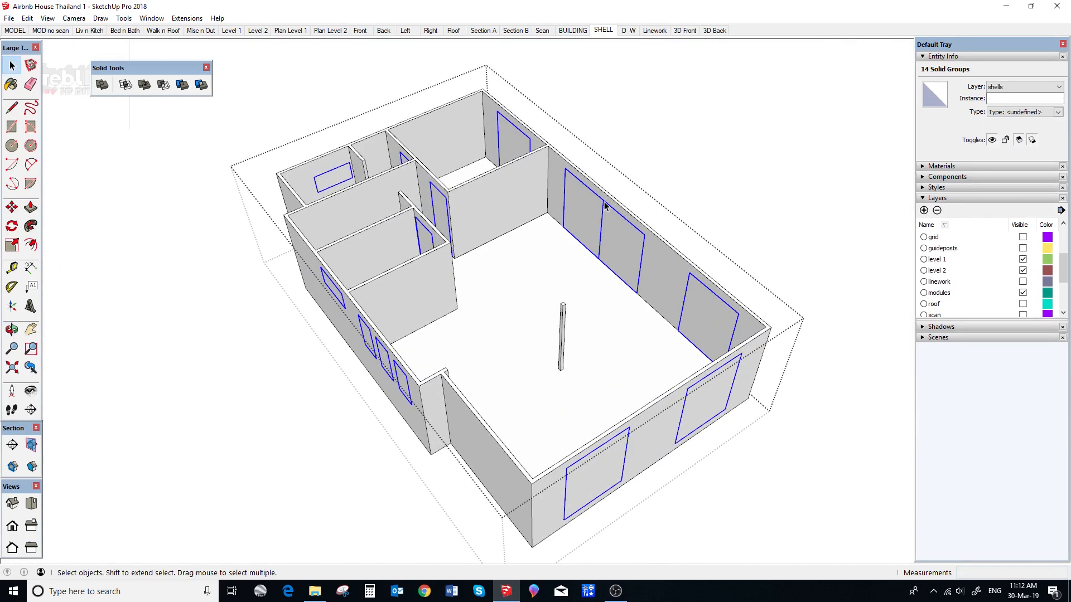
scroll(604, 201, "up", 2)
right_click(604, 203)
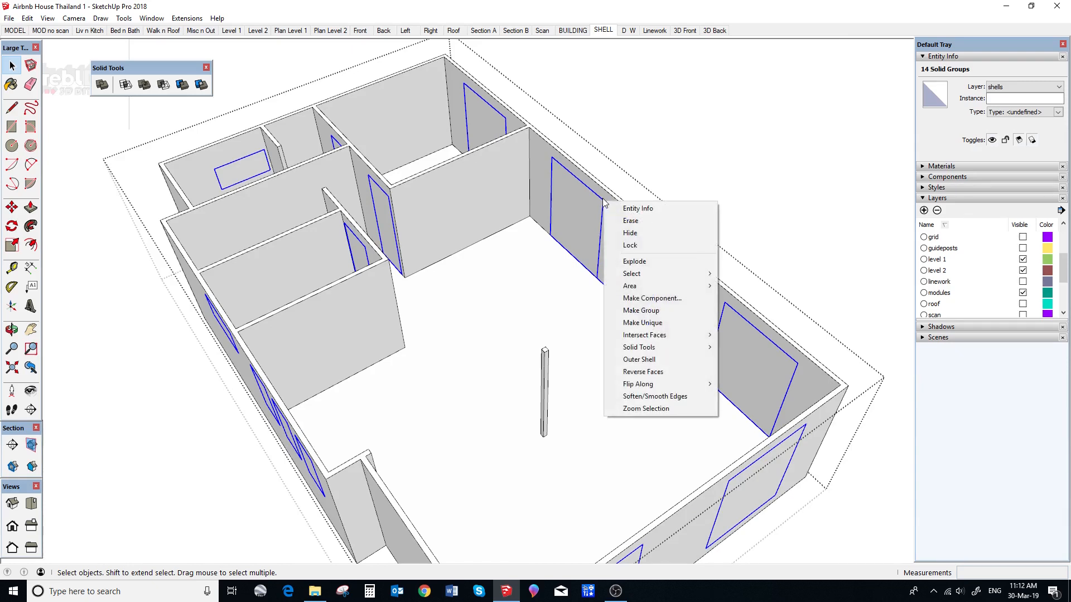
left_click(638, 312)
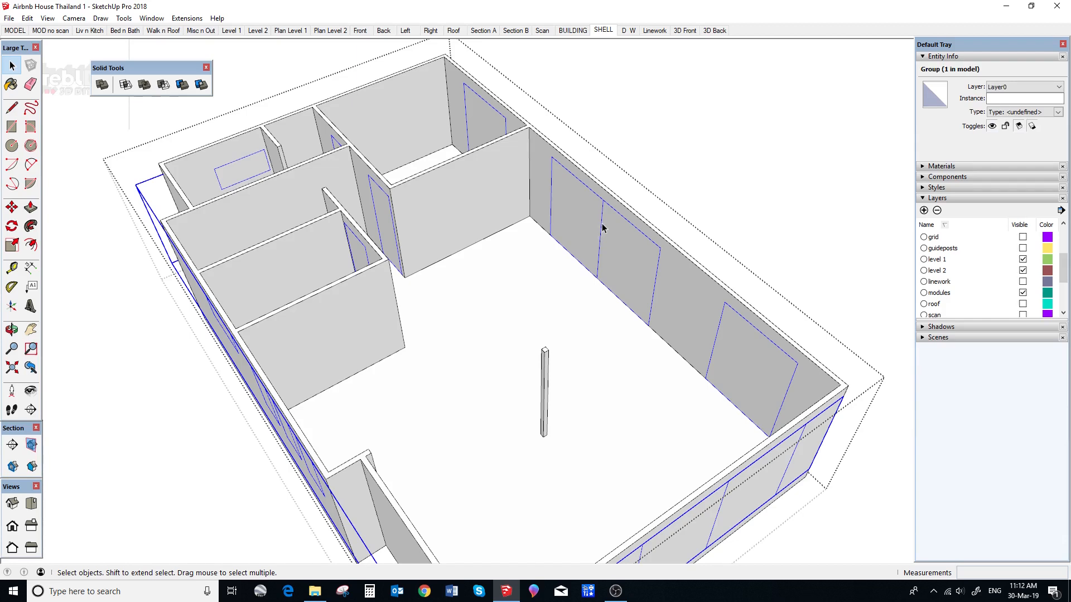
key("Escape")
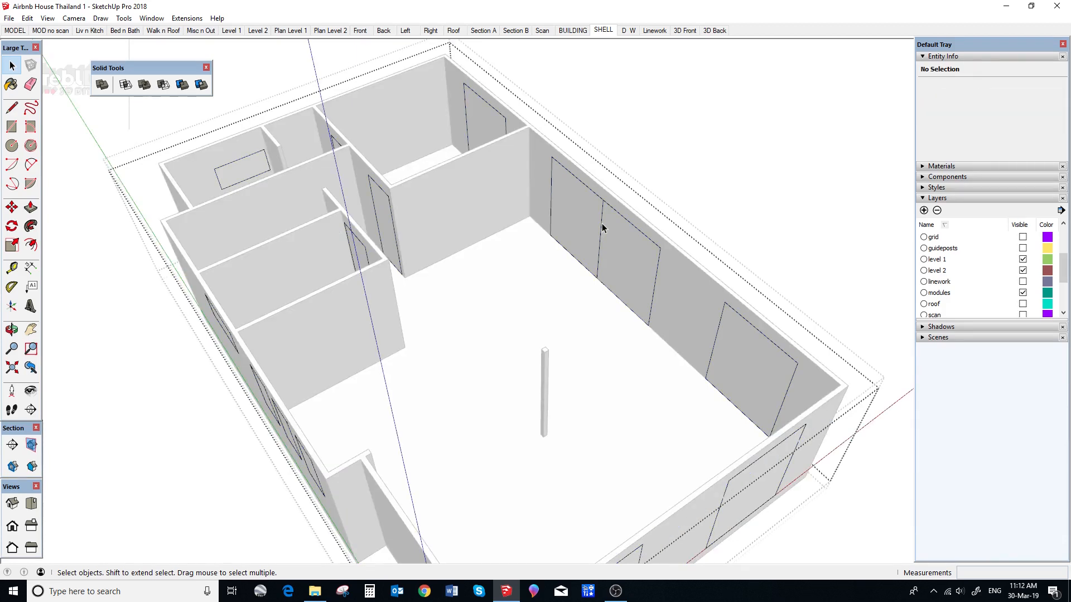
Hide the walls, window-select all 14 panel groups and bring up their context menu
key("h")
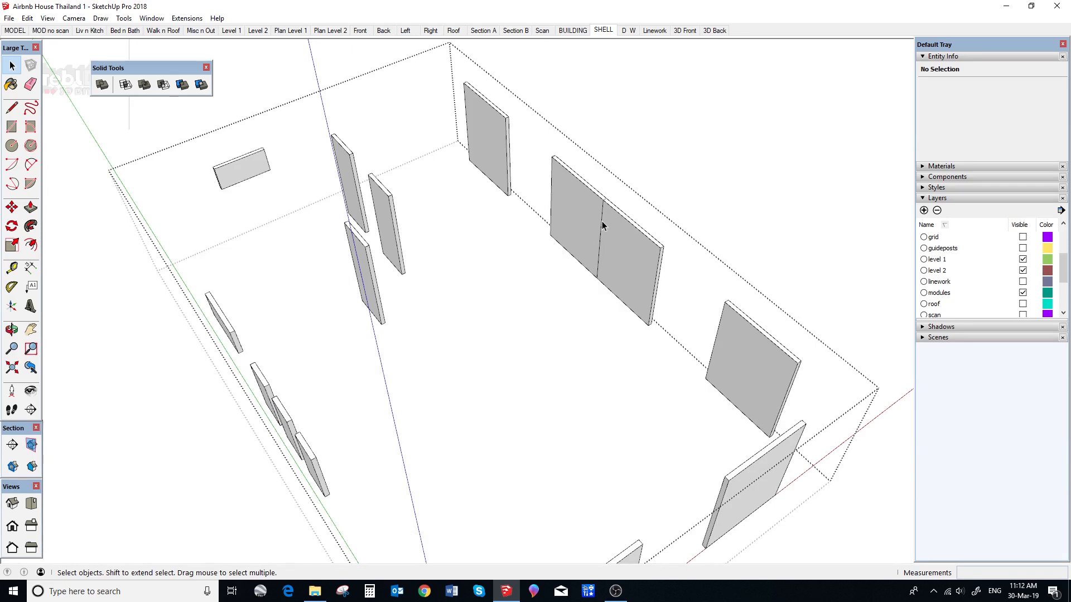
scroll(504, 170, "down", 3)
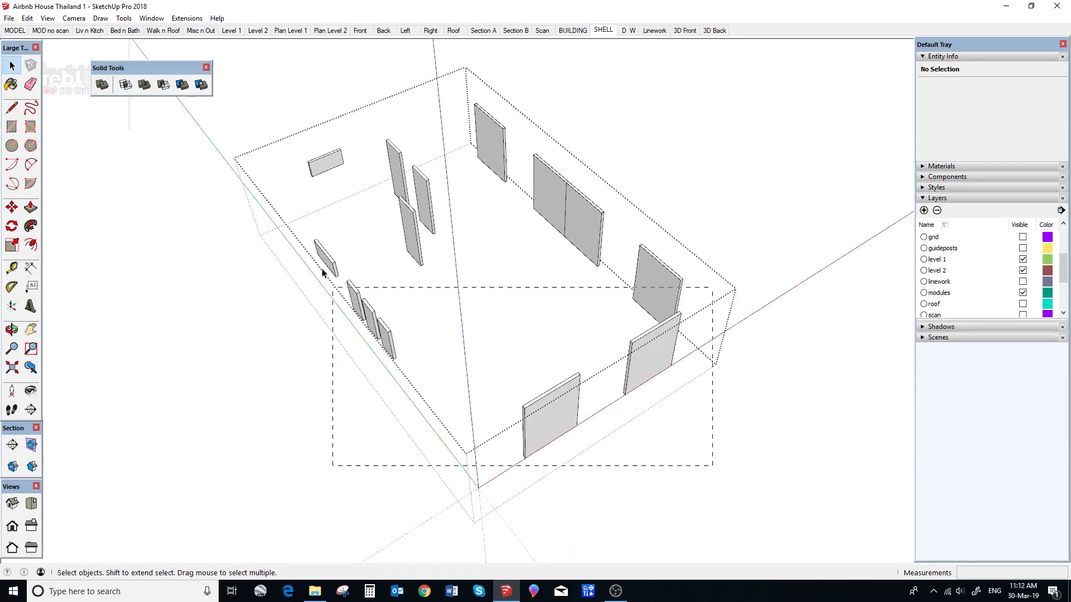
left_click_drag(301, 178, 271, 91)
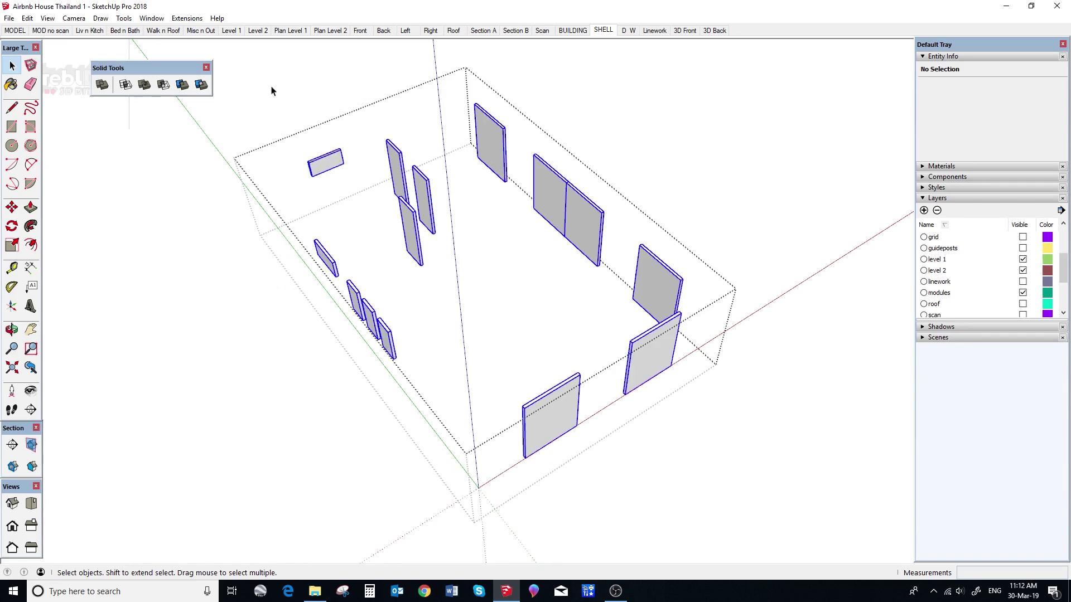
right_click(542, 197)
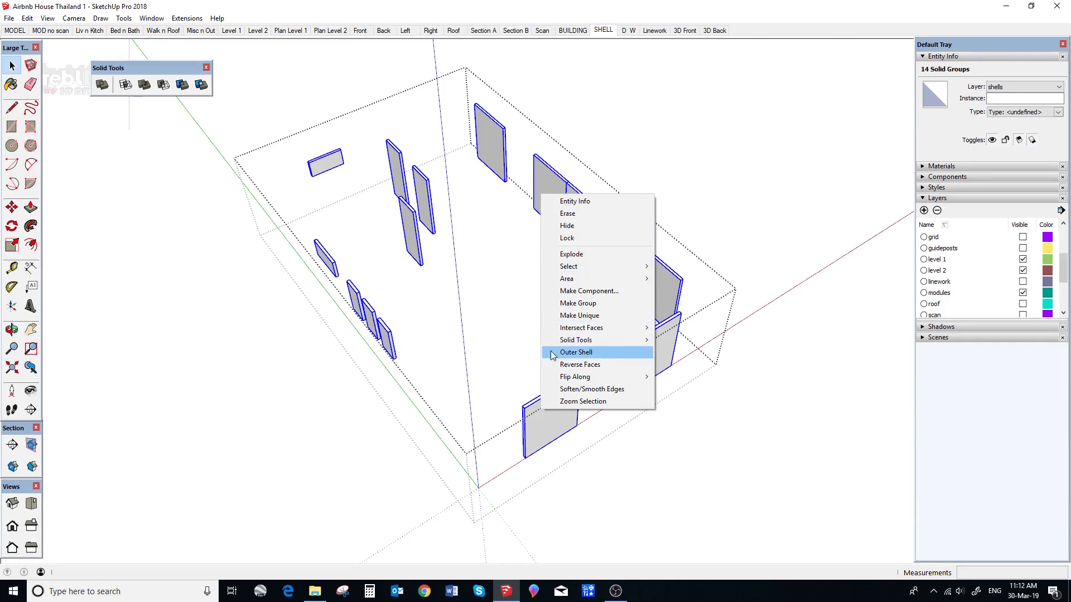
Explode the panel groups to loose geometry and erase the seam on the middle double panel
left_click(572, 256)
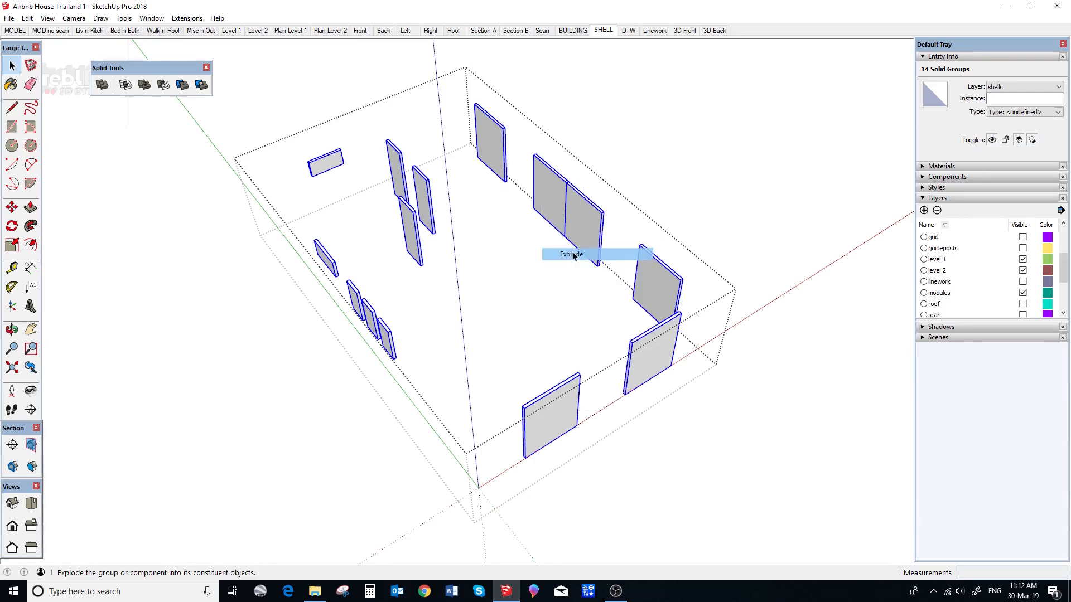
middle_click_drag(569, 251, 694, 219)
scroll(484, 201, "up", 2)
scroll(546, 192, "up", 3)
scroll(545, 193, "up", 2)
left_click(30, 85)
left_click_drag(533, 212, 512, 195)
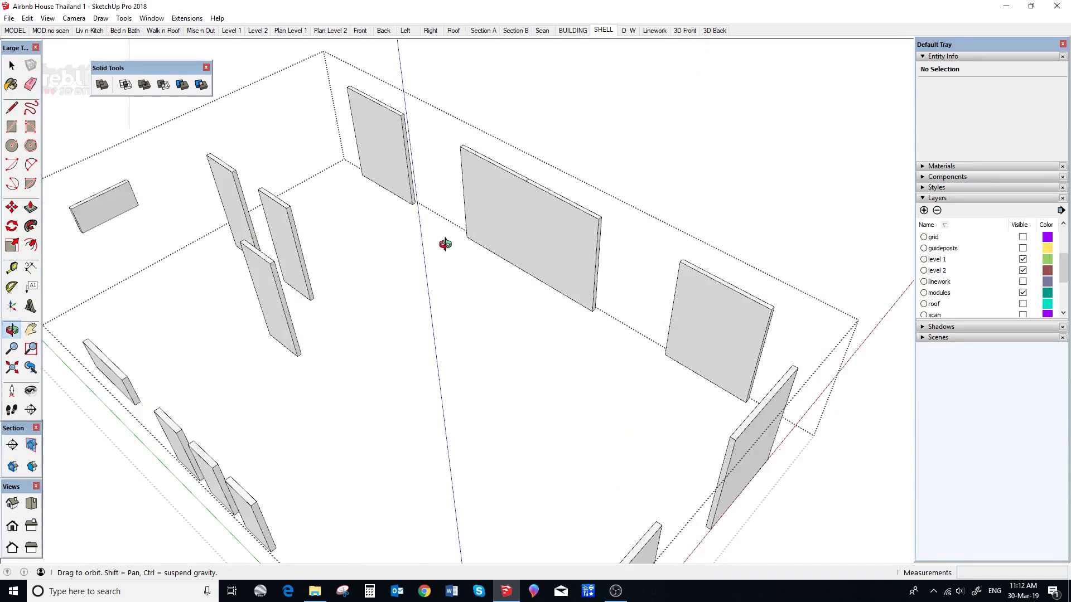
Erase the seam on the right double panel and return to the Select tool
middle_click_drag(544, 220, 51, 251)
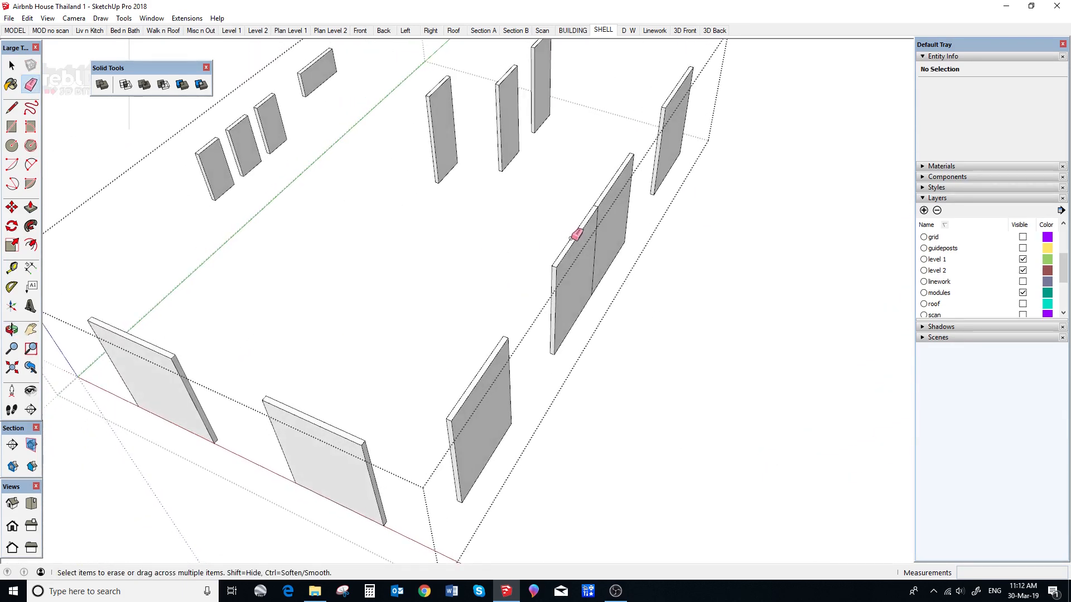
left_click(595, 243)
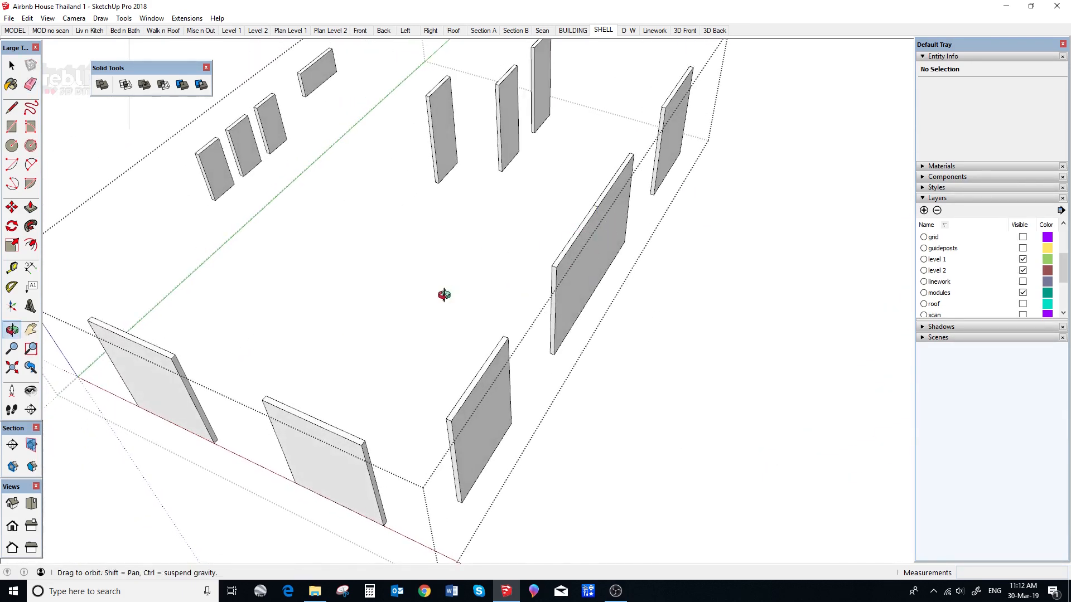
middle_click_drag(457, 292, 701, 287)
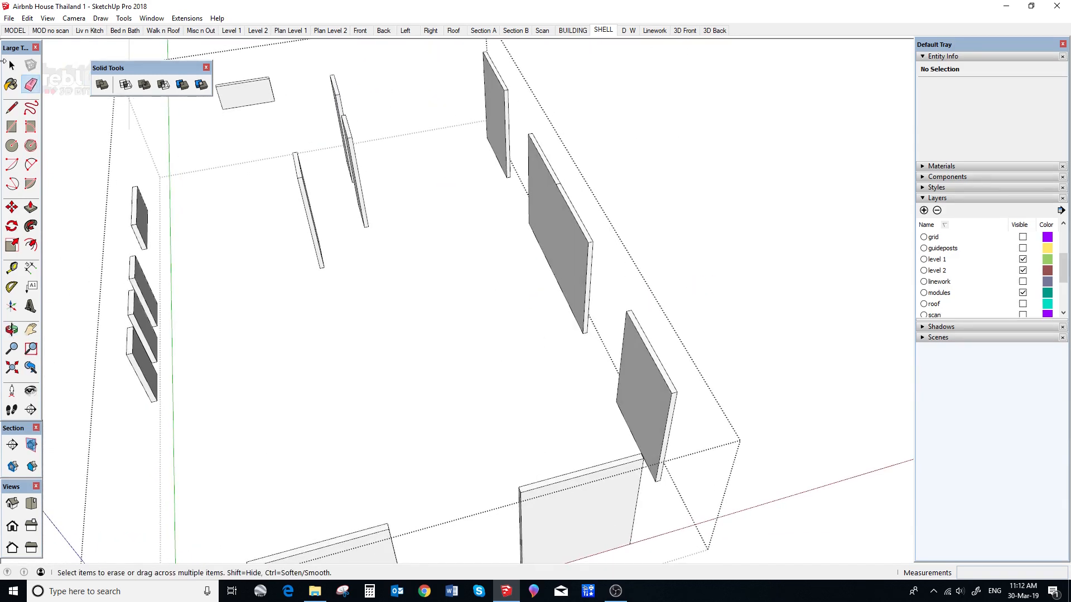
left_click(13, 66)
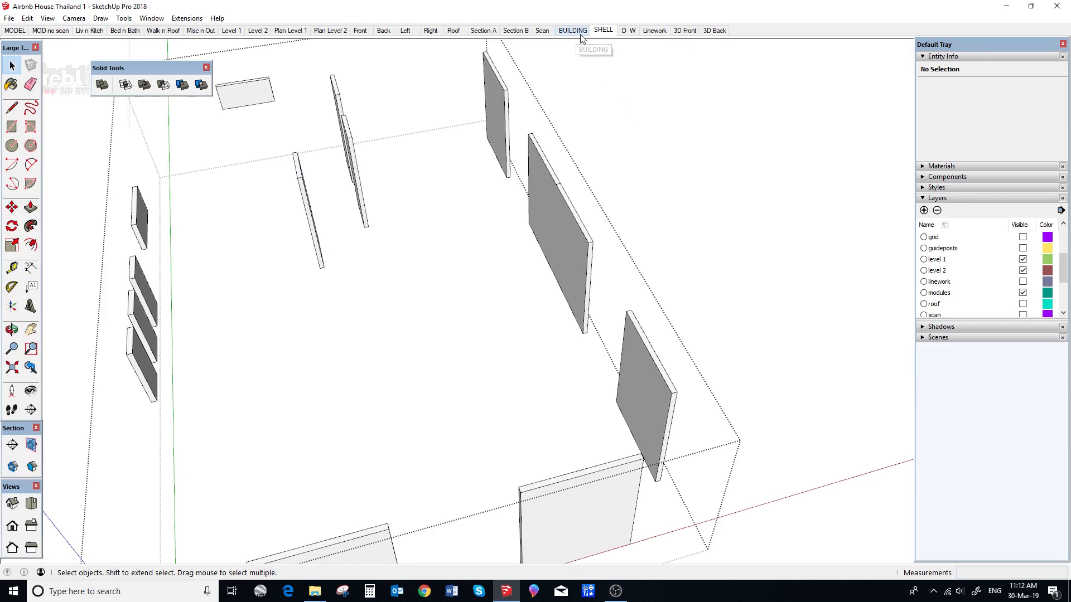
Show the SHELL scene and inspect the shell group and the window/door panels group
left_click(603, 30)
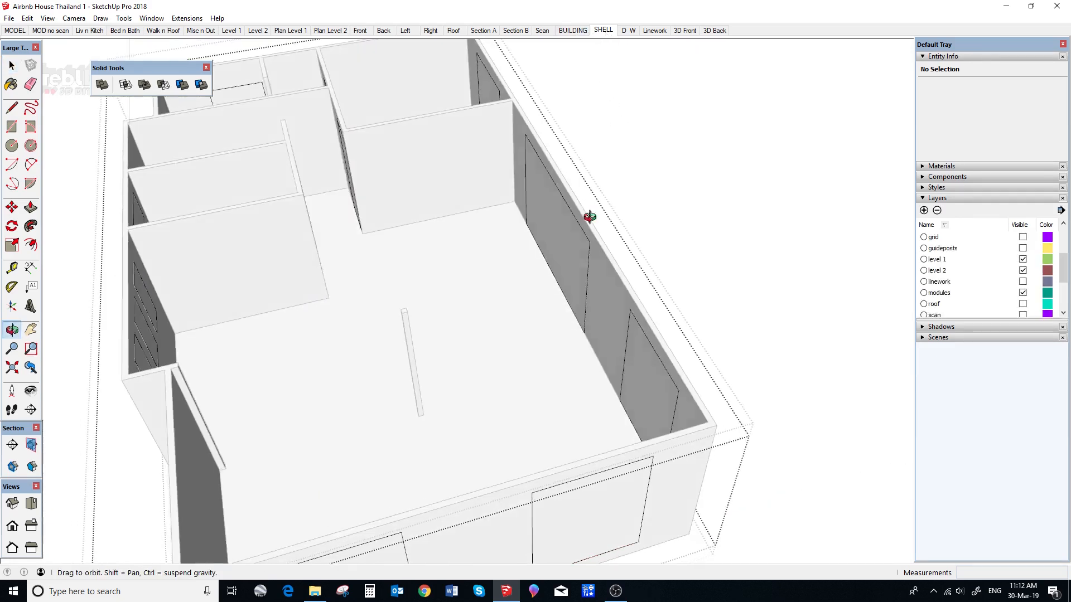
middle_click_drag(609, 123, 646, 229)
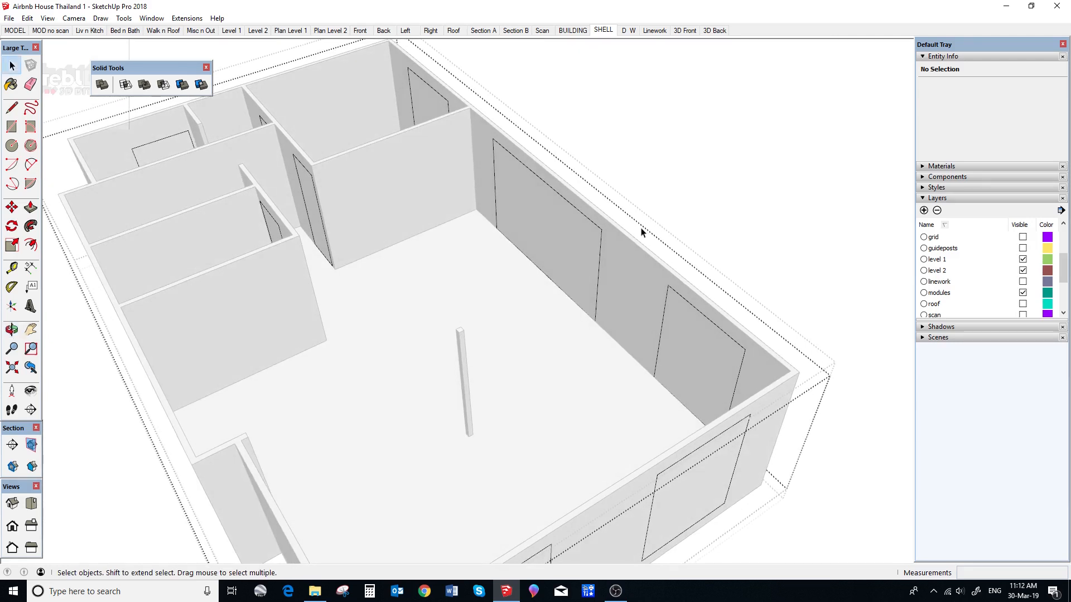
middle_click_drag(652, 226, 617, 230)
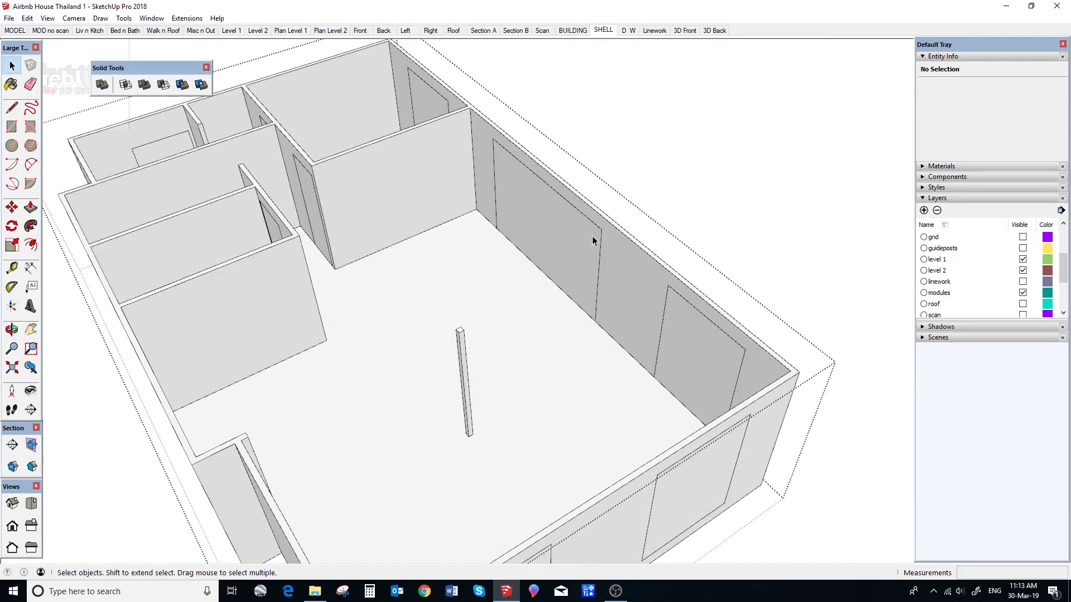
left_click(603, 237)
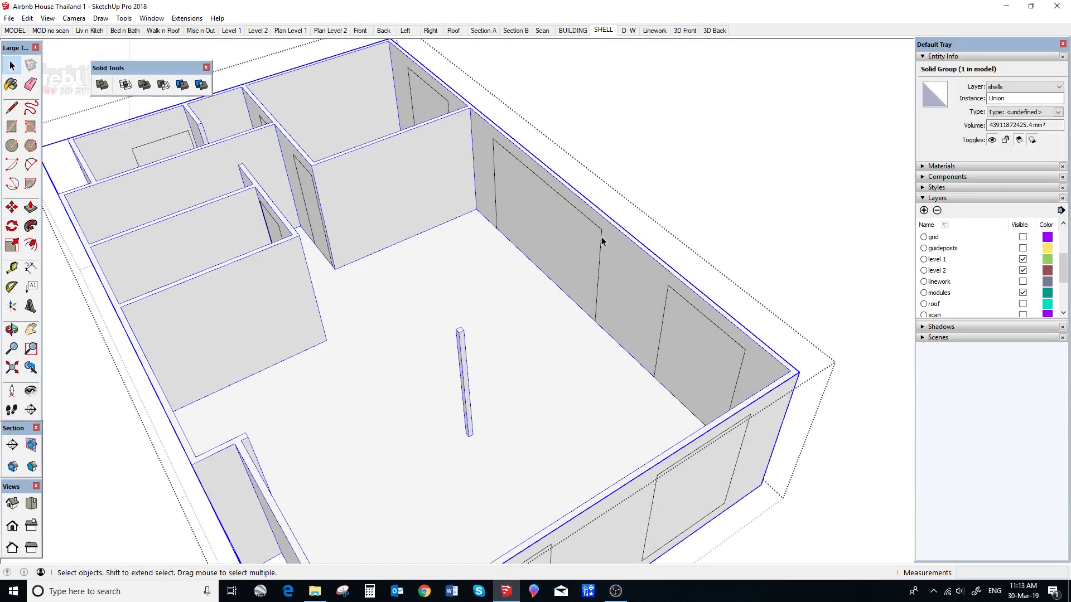
left_click(601, 242)
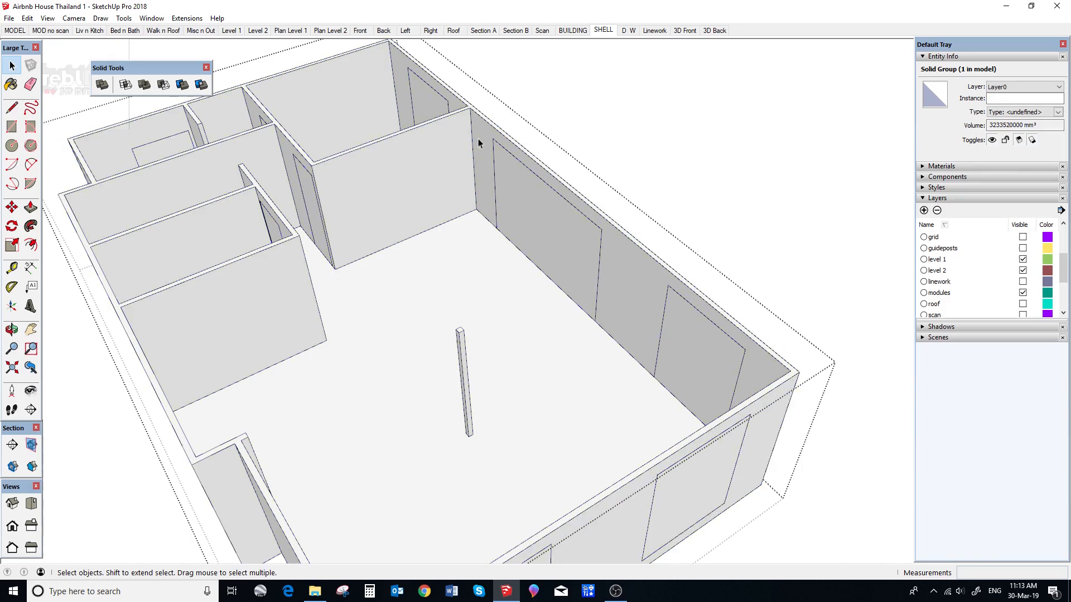
key("Escape")
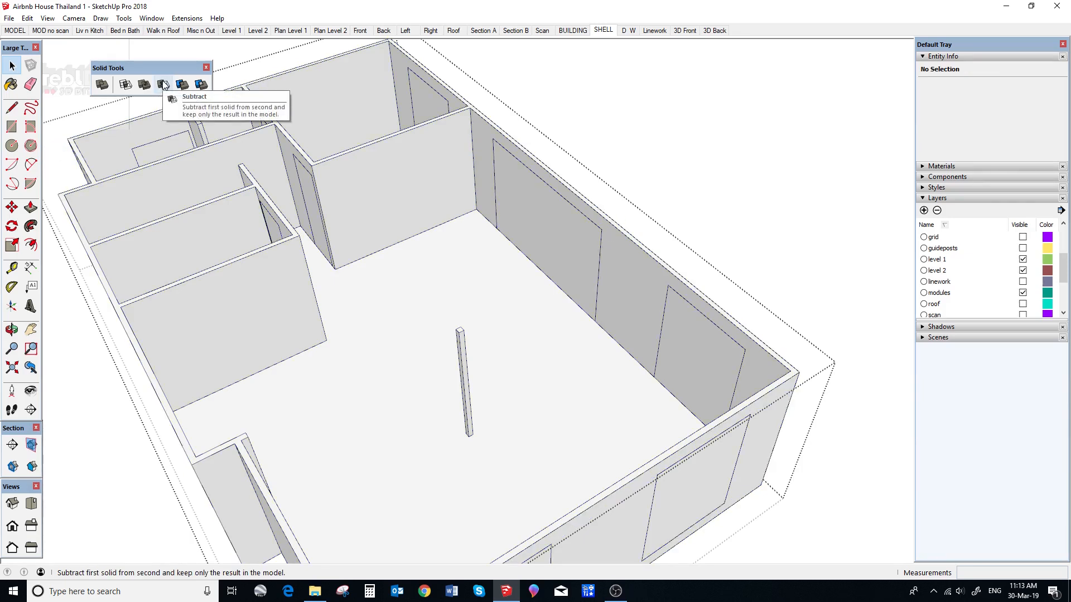
Subtract the panels group from the shell group with Solid Tools, cutting all openings
left_click(164, 85)
left_click(605, 237)
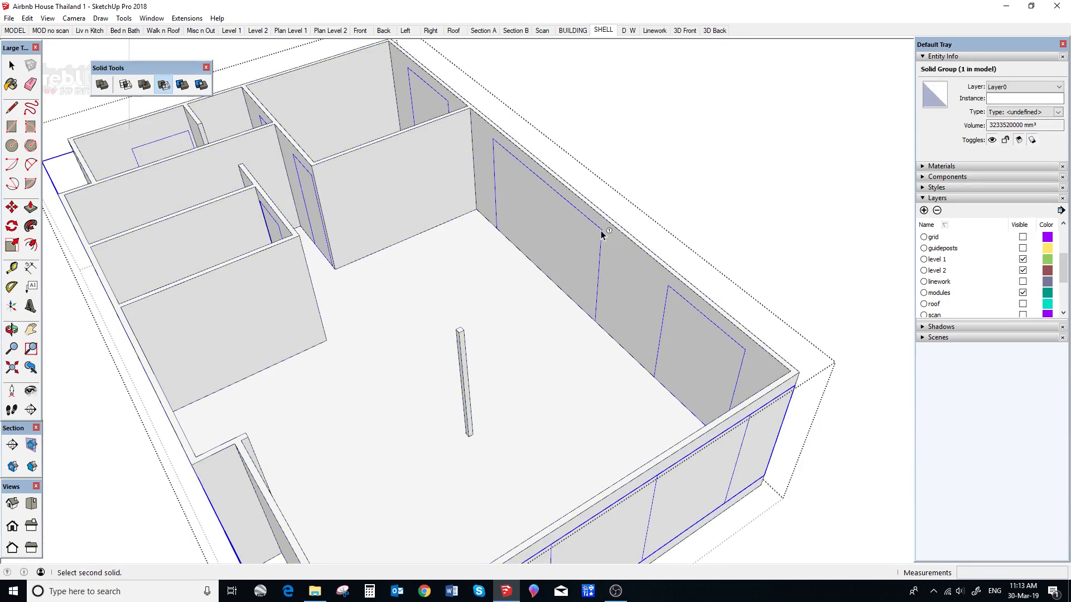
left_click(602, 235)
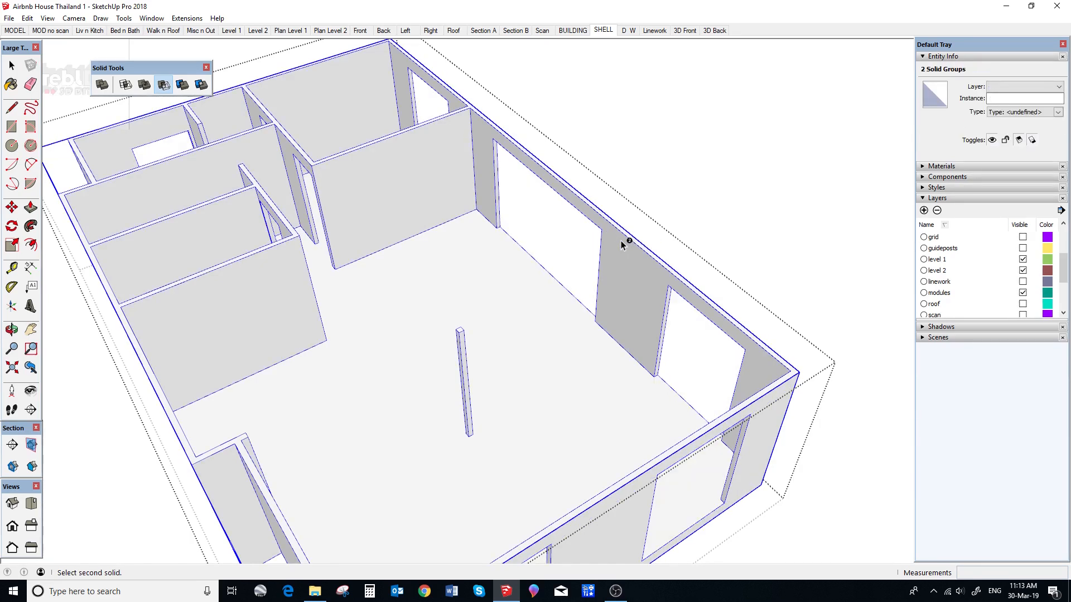
scroll(621, 240, "down", 3)
mouse_move(615, 250)
middle_mouse_down()
mouse_move(547, 293)
mouse_move(609, 248)
middle_mouse_up()
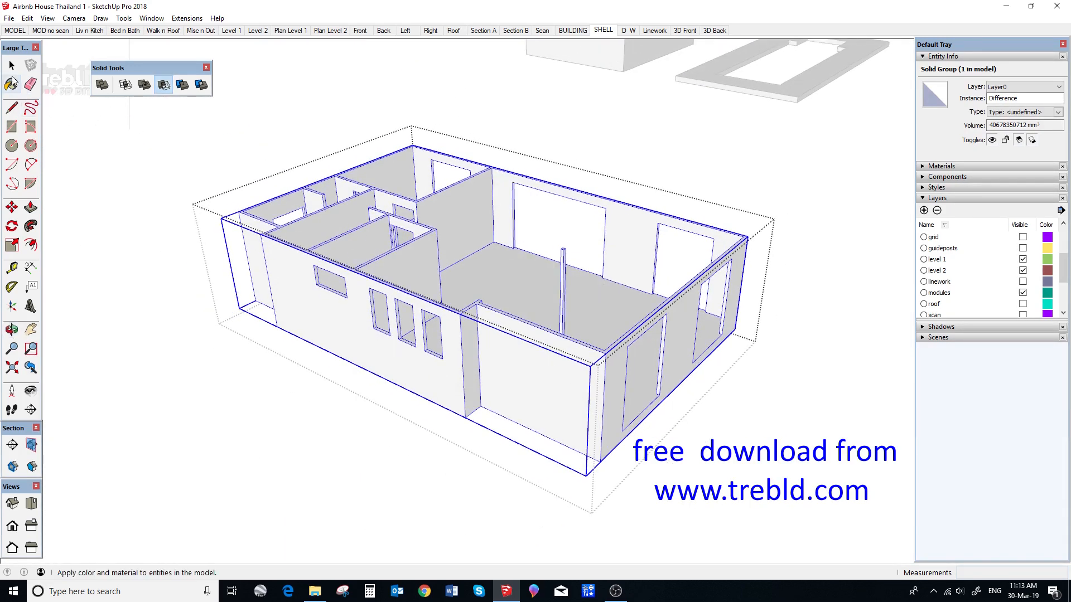
left_click(11, 66)
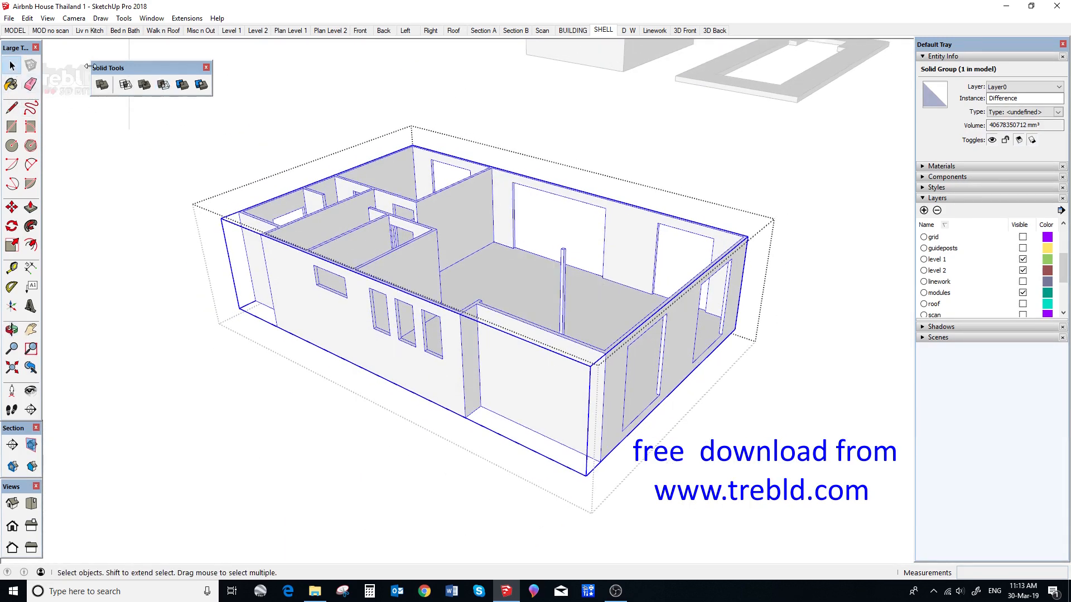
Review the cut shell in the Level 1 3D scene, then display the Plan Level 1 floor plan
left_click(230, 31)
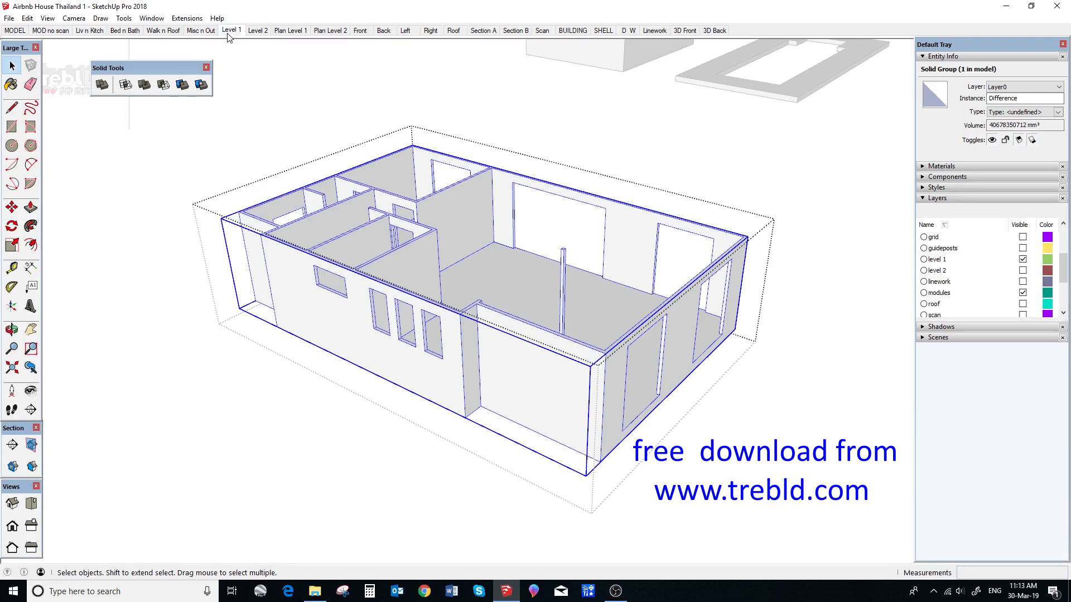
mouse_move(328, 284)
middle_mouse_down()
mouse_move(555, 404)
mouse_move(608, 237)
mouse_move(434, 216)
middle_mouse_up()
scroll(586, 423, "up", 3)
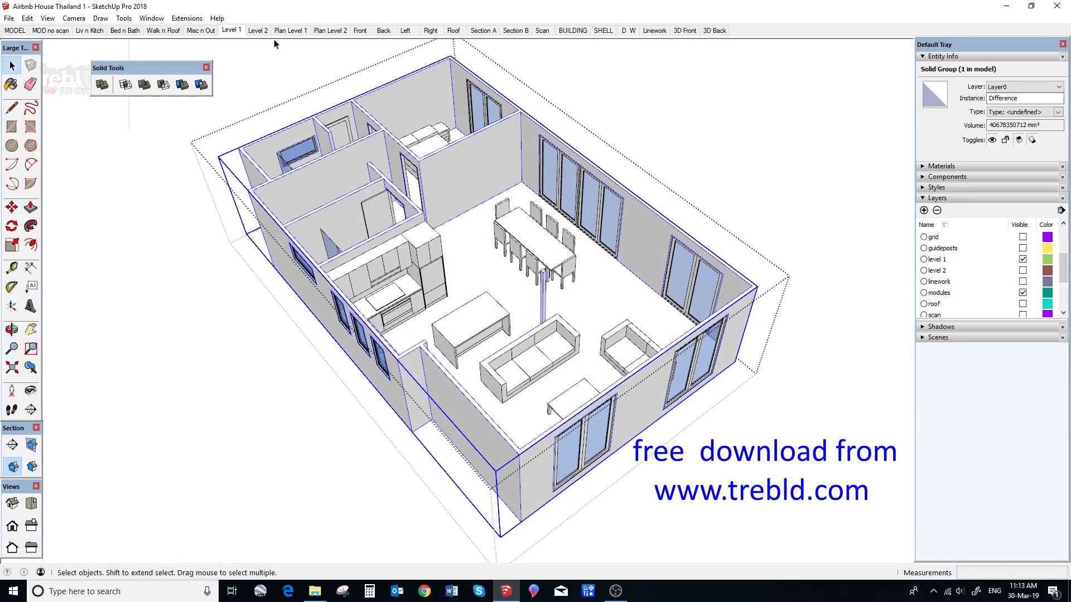
left_click(289, 30)
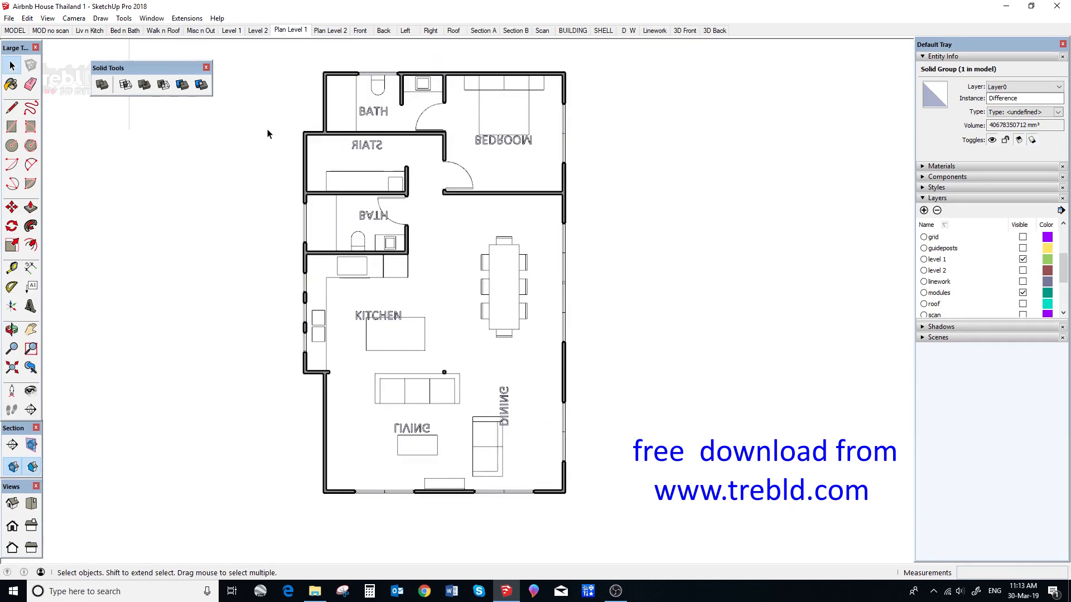
left_click(277, 147)
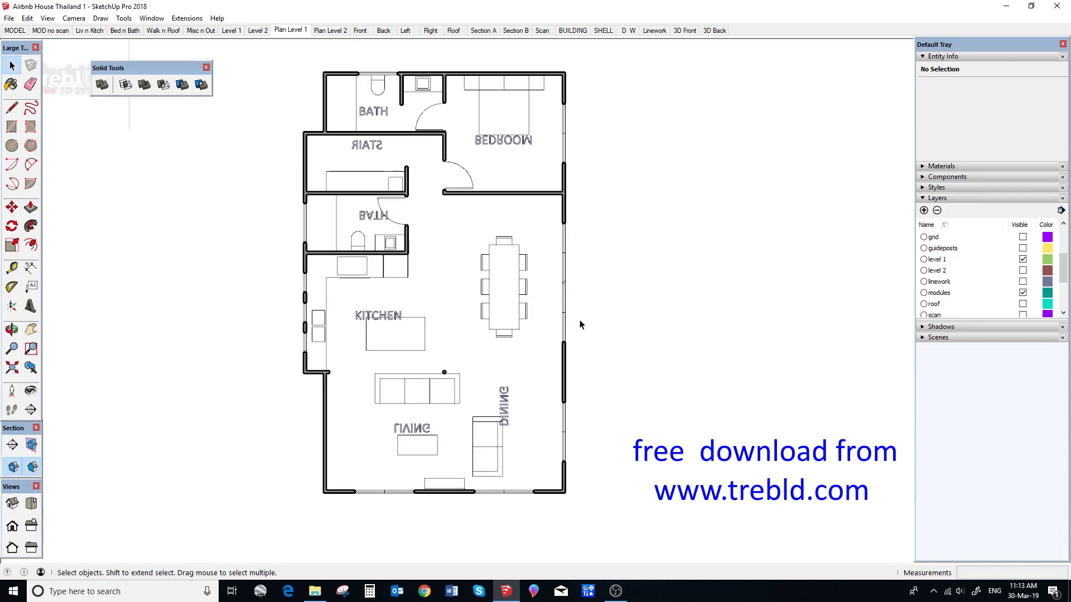
Save the house model via File > Save
left_click(8, 19)
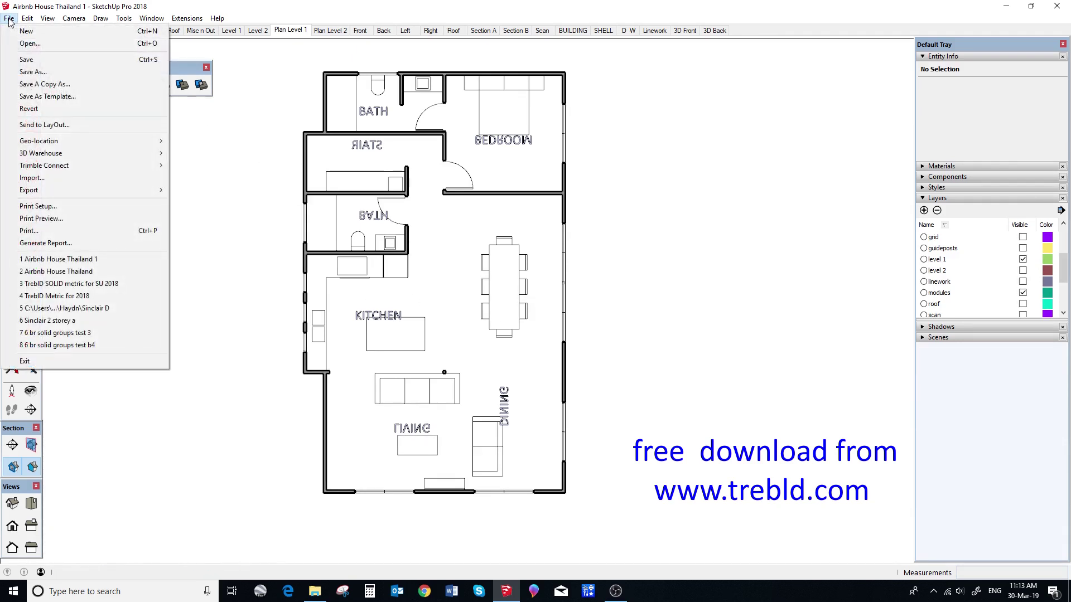
left_click(25, 59)
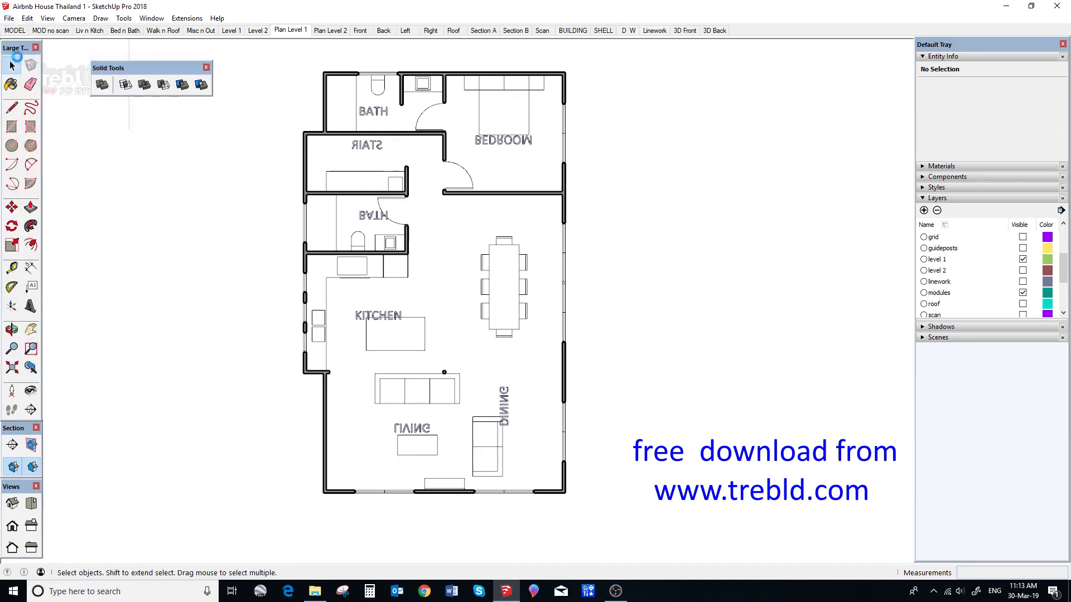